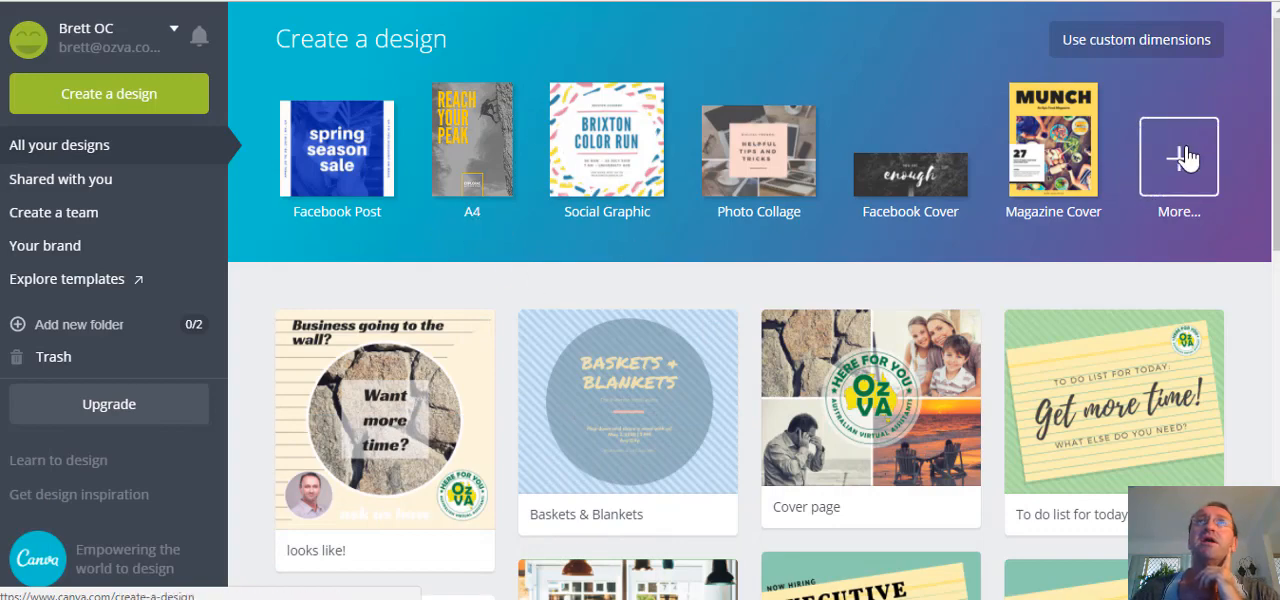
Browse the available design types, create a Photo Collage design and apply the University Storyboard layout.
left_click(1183, 158)
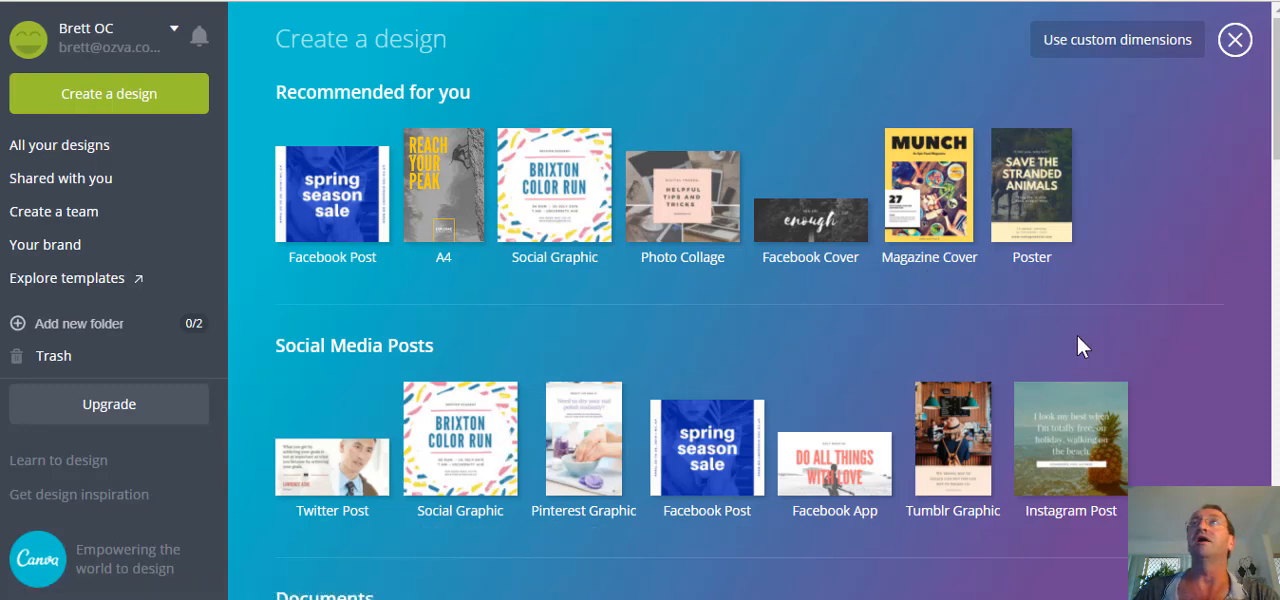
scroll(1078, 340, "down", 3)
scroll(1076, 336, "down", 5)
scroll(755, 335, "down", 4)
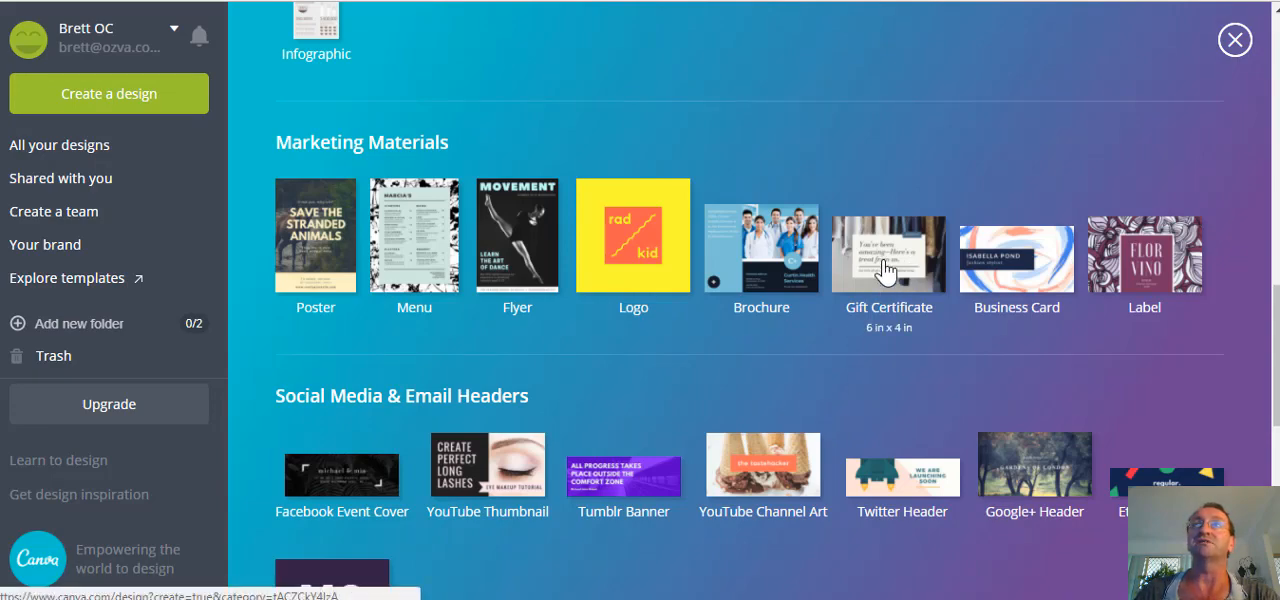
scroll(741, 414, "up", 10)
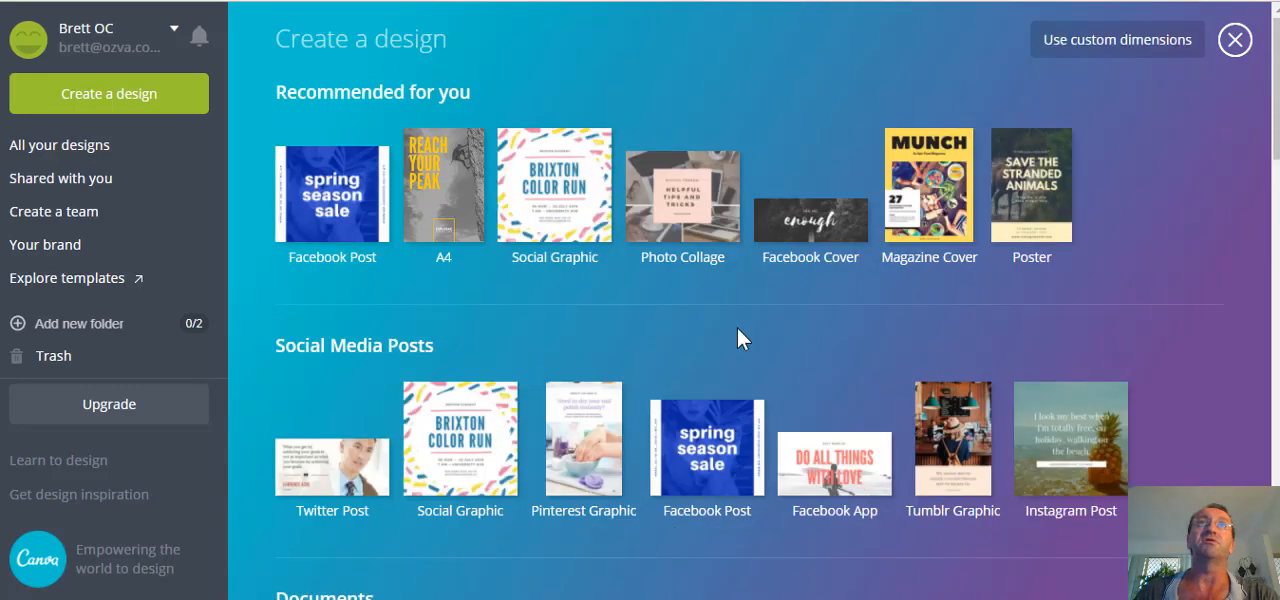
left_click(692, 194)
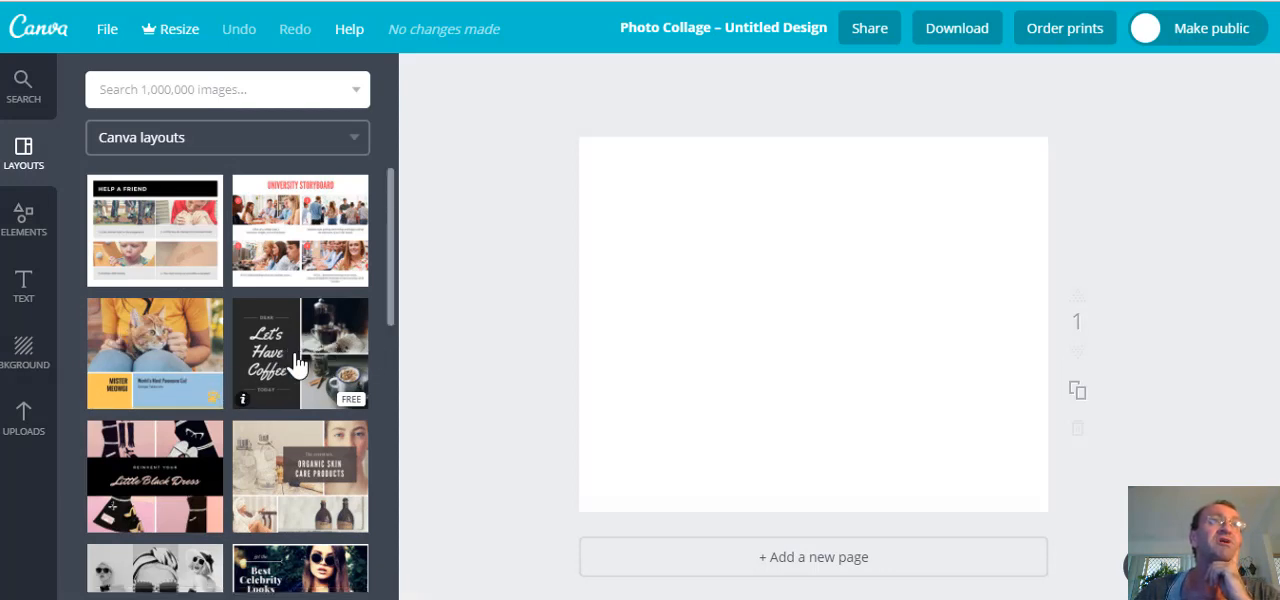
left_click(318, 245)
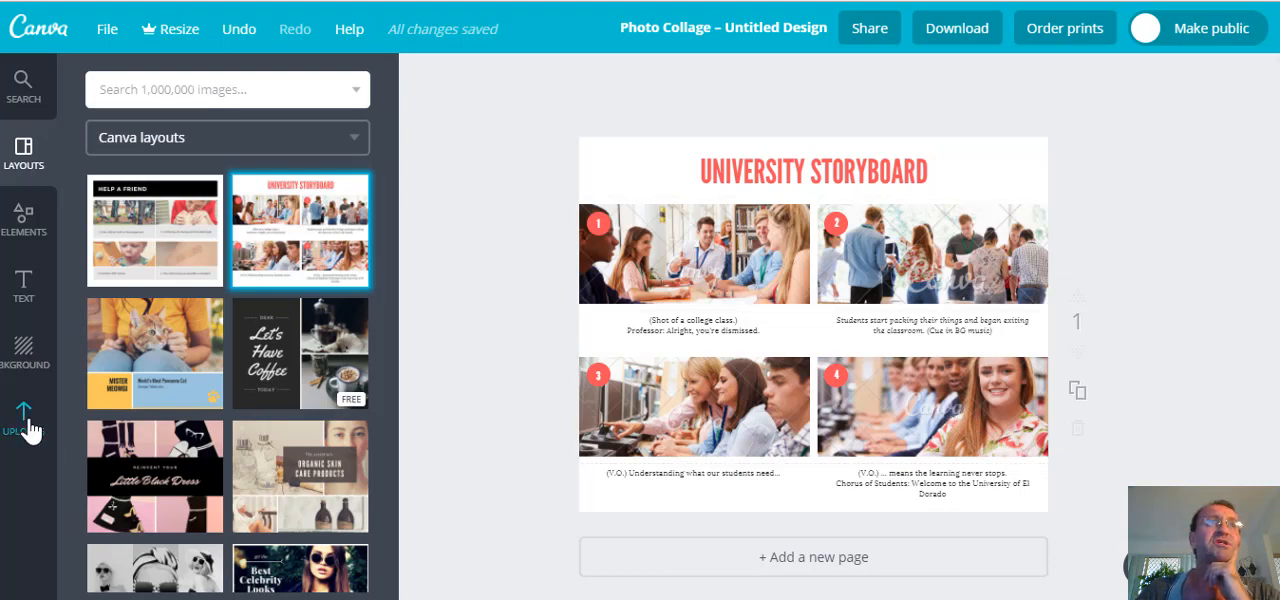
Upload the sunset skyline picture from the Oz VA Website folder to the image uploads.
left_click(27, 421)
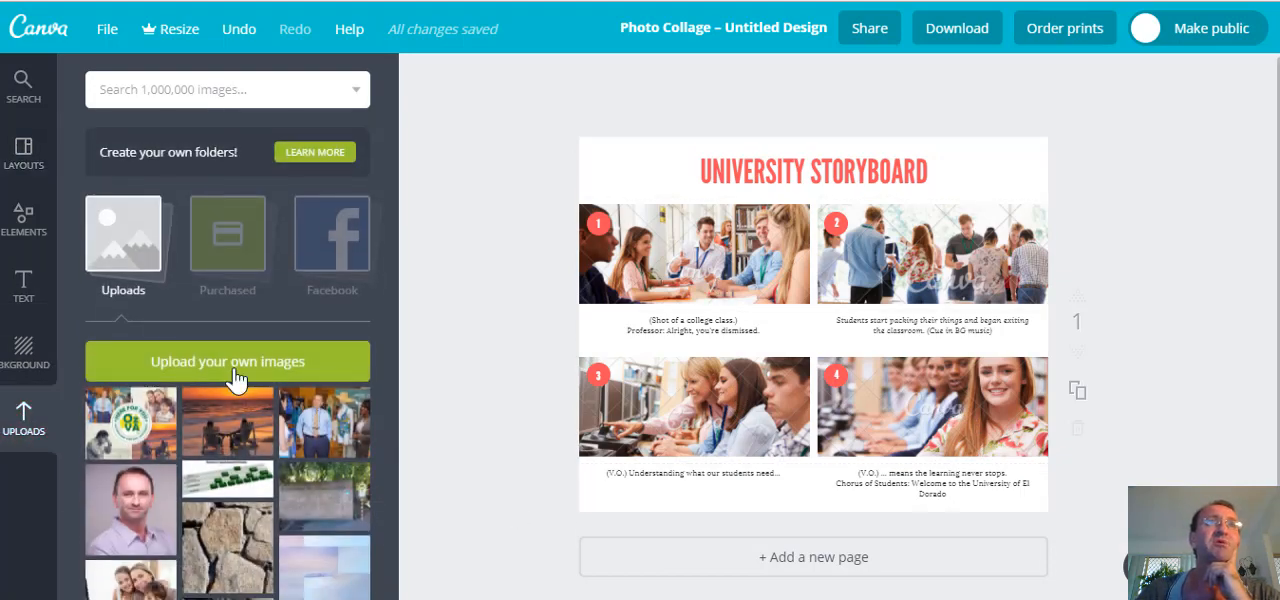
left_click(212, 362)
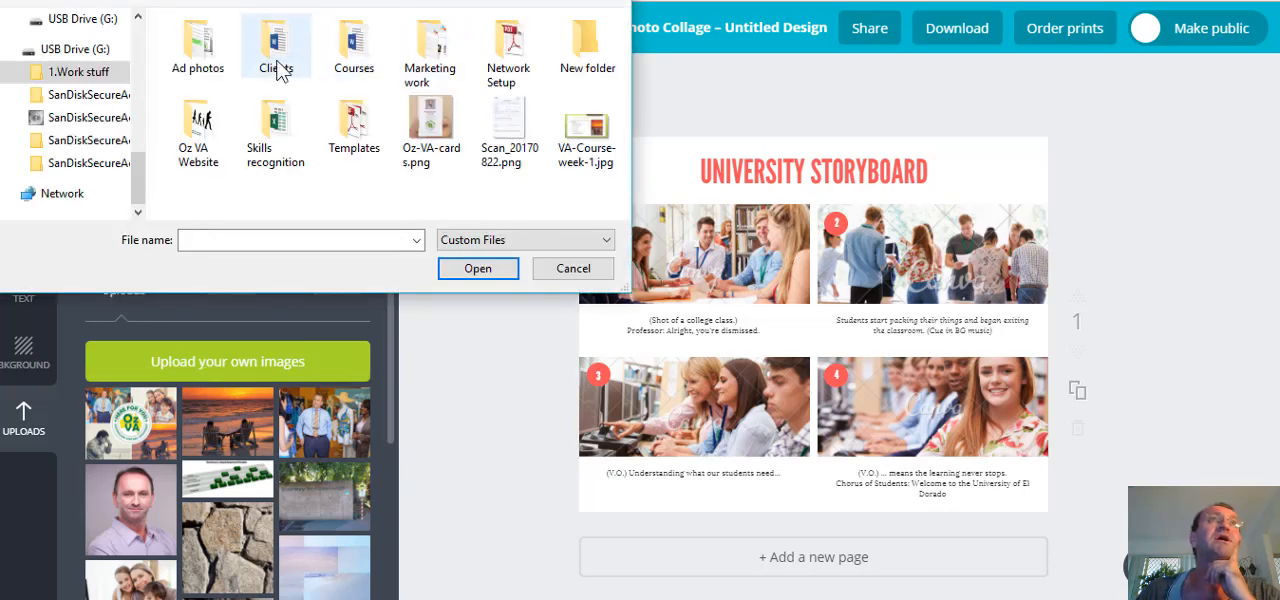
double_click(203, 125)
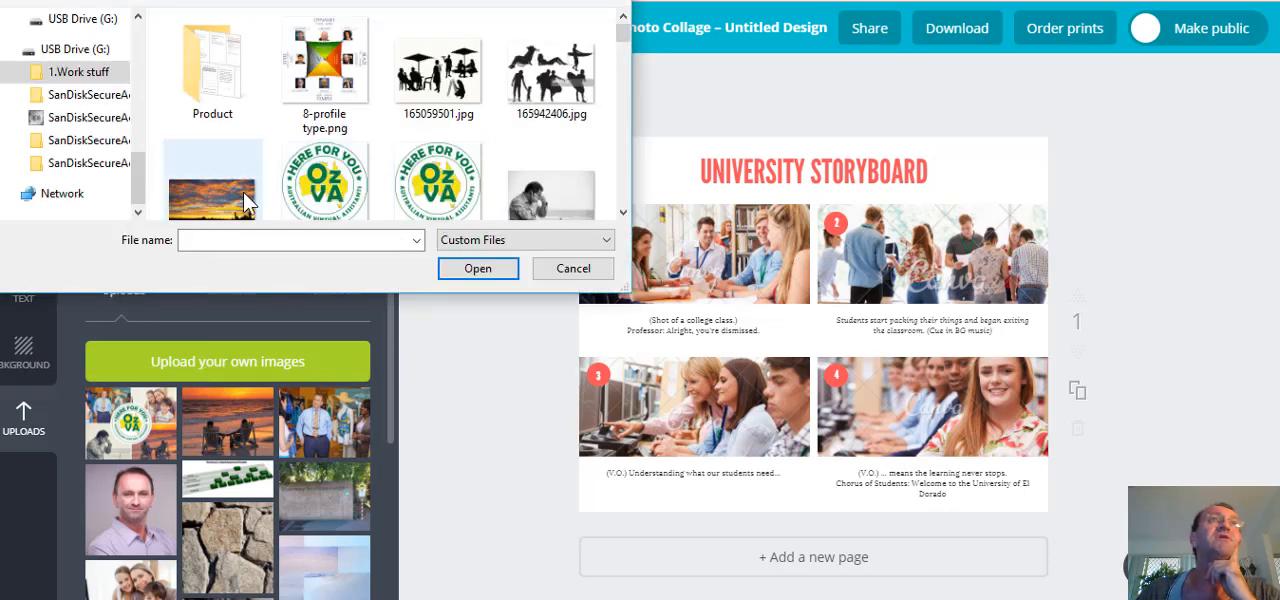
double_click(478, 216)
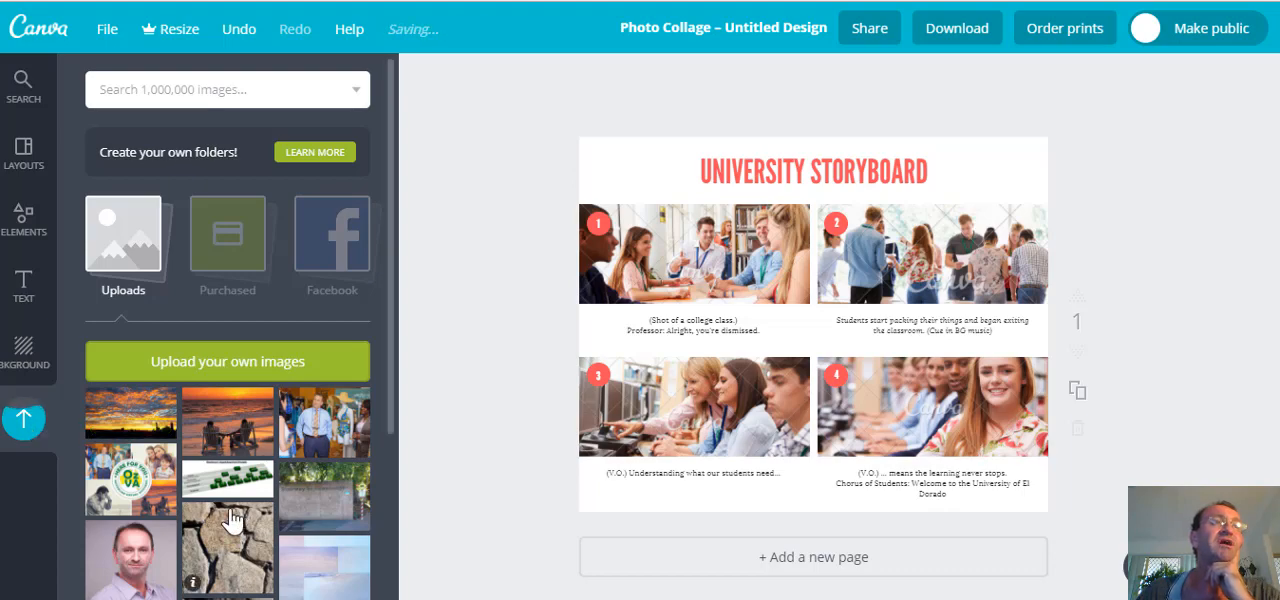
Put the uploaded sunset skyline picture into photo frame 1 of the storyboard and reposition it slightly within its crop.
left_click_drag(140, 410, 741, 259)
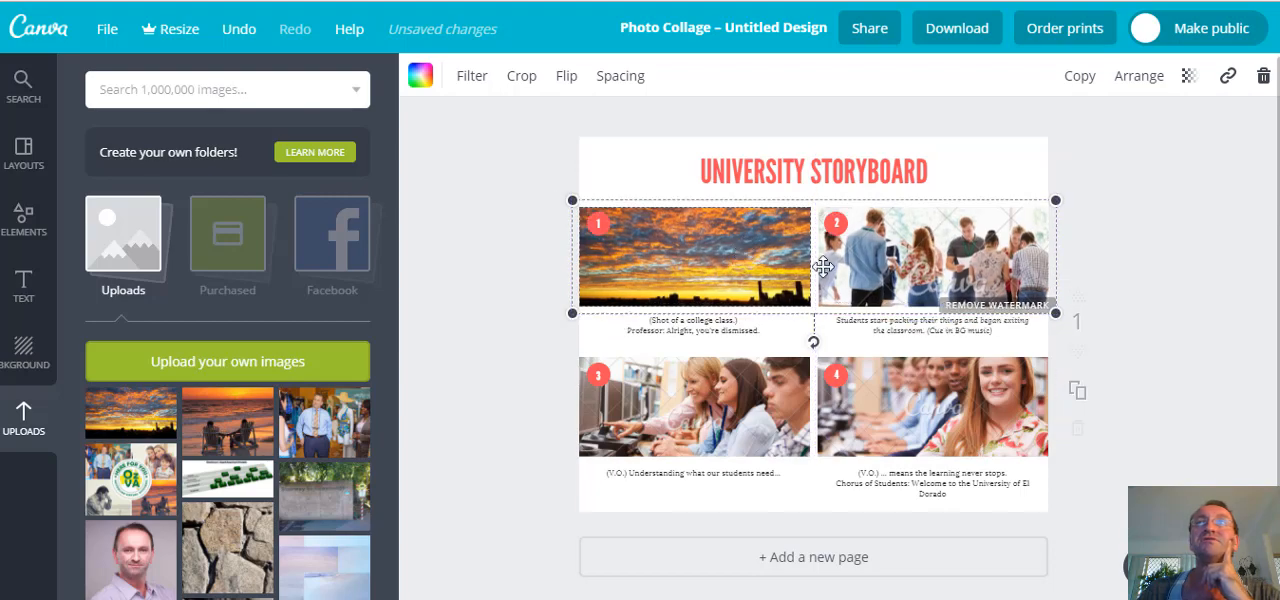
double_click(721, 244)
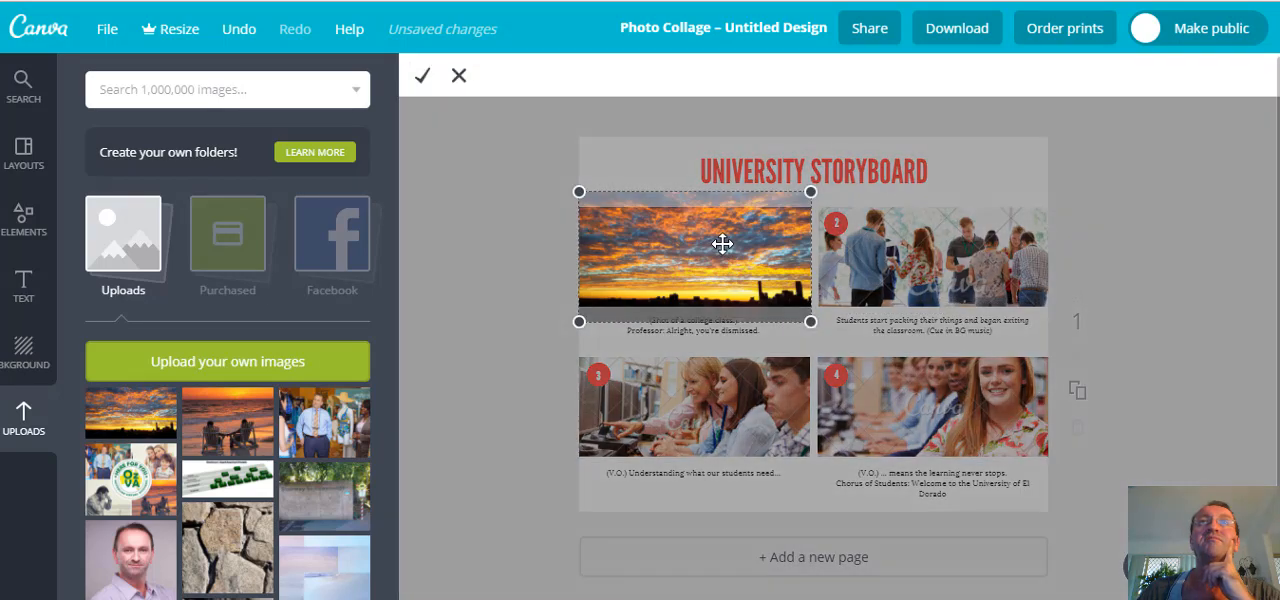
mouse_move(722, 244)
left_mouse_down()
mouse_move(728, 228)
mouse_move(725, 260)
mouse_move(730, 245)
left_mouse_up()
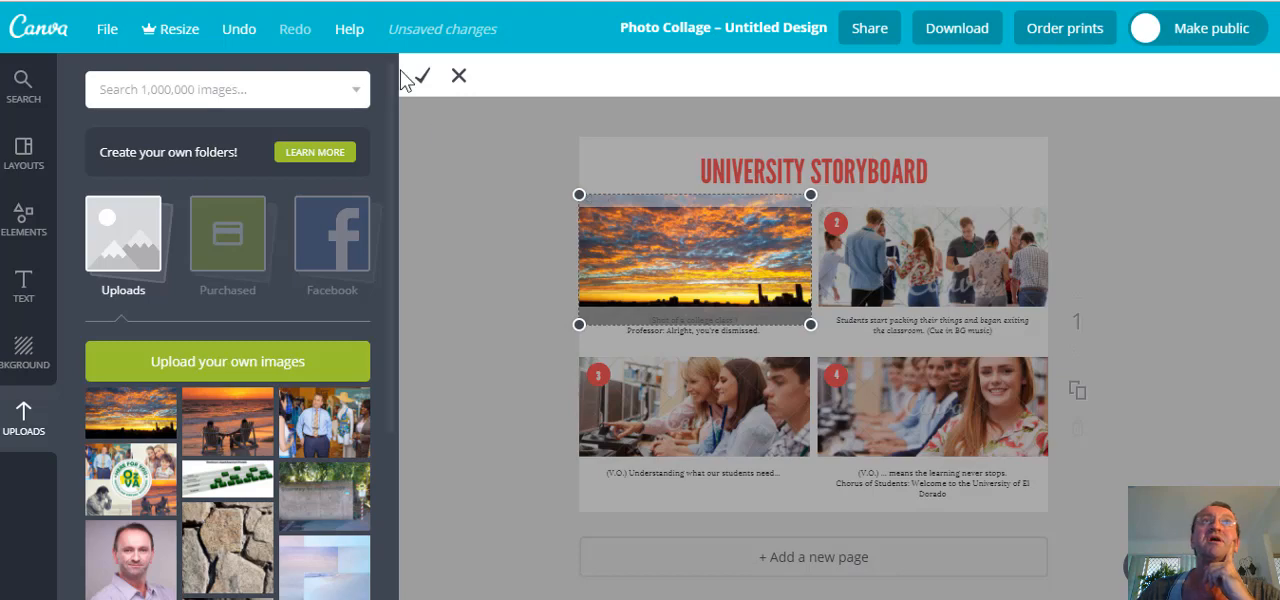
left_click(423, 80)
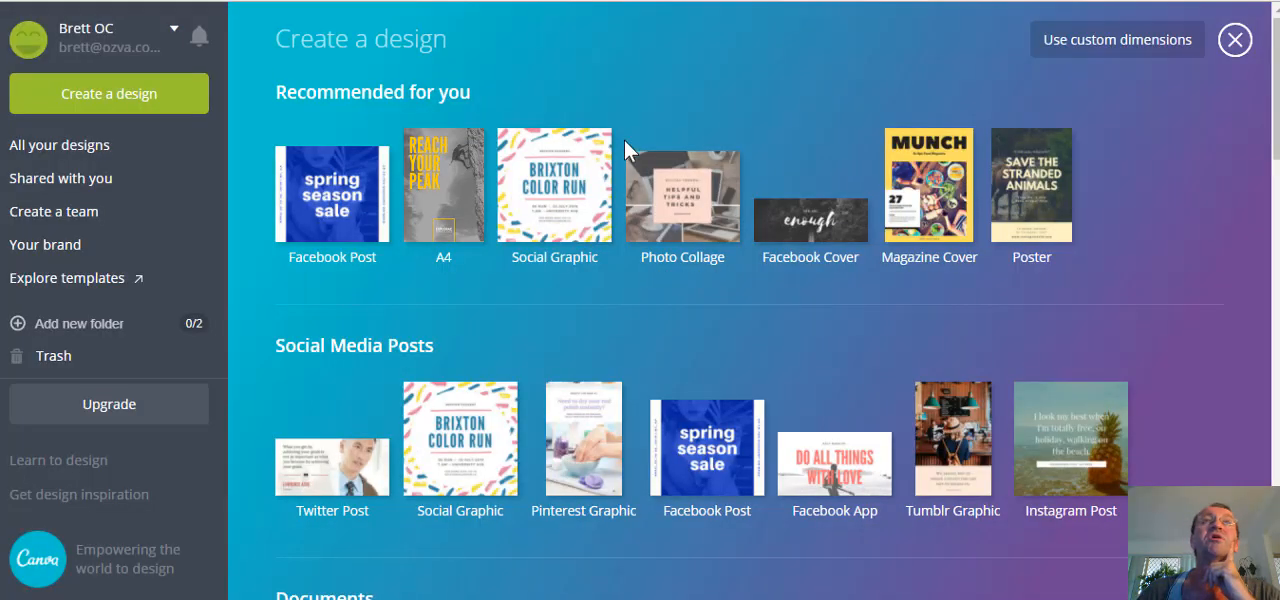
Create a Social Graphic design and apply the free grey photo layout with the red JUST SOLD! box.
left_click(575, 190)
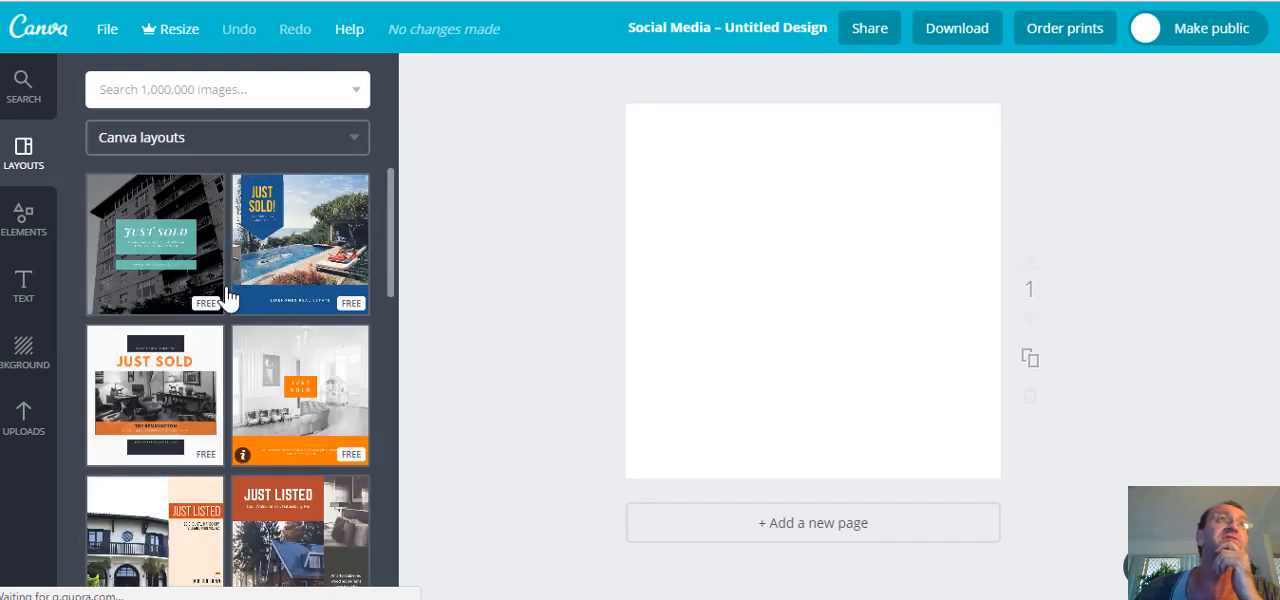
scroll(237, 282, "down", 5)
scroll(209, 286, "down", 4)
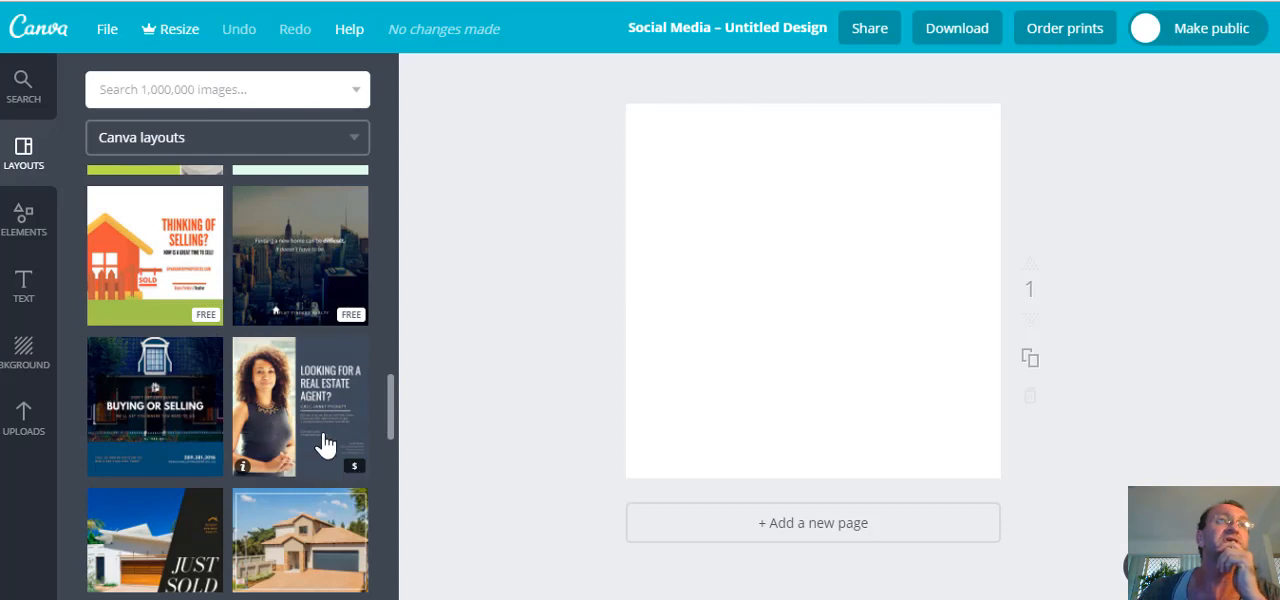
scroll(193, 541, "down", 3)
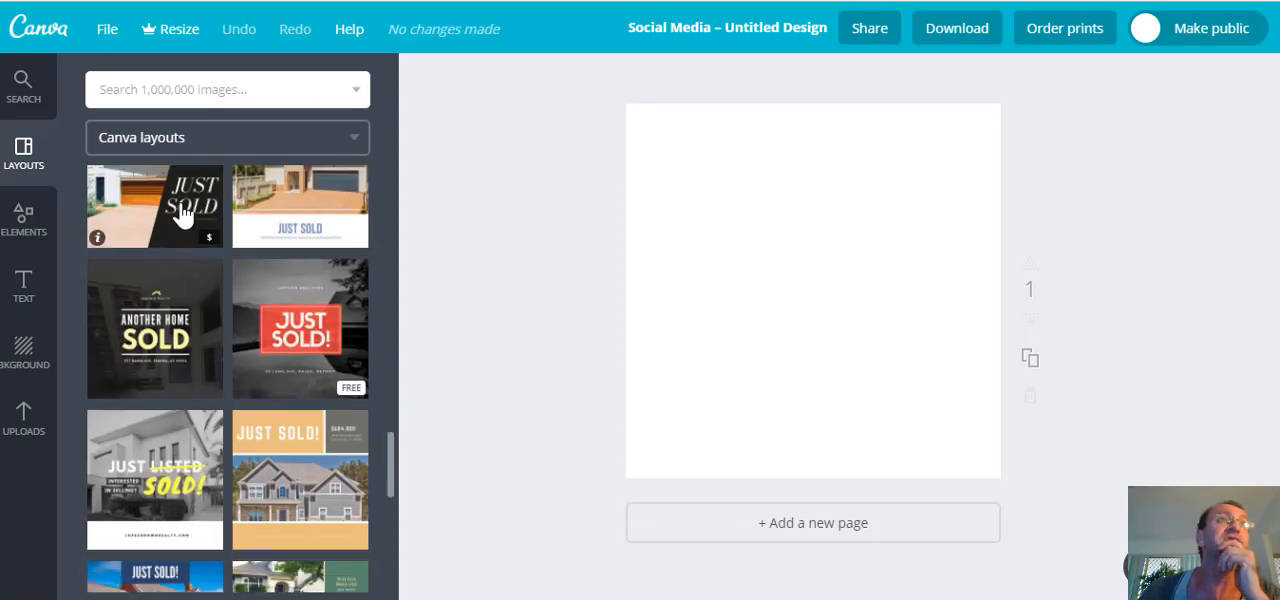
left_click(306, 341)
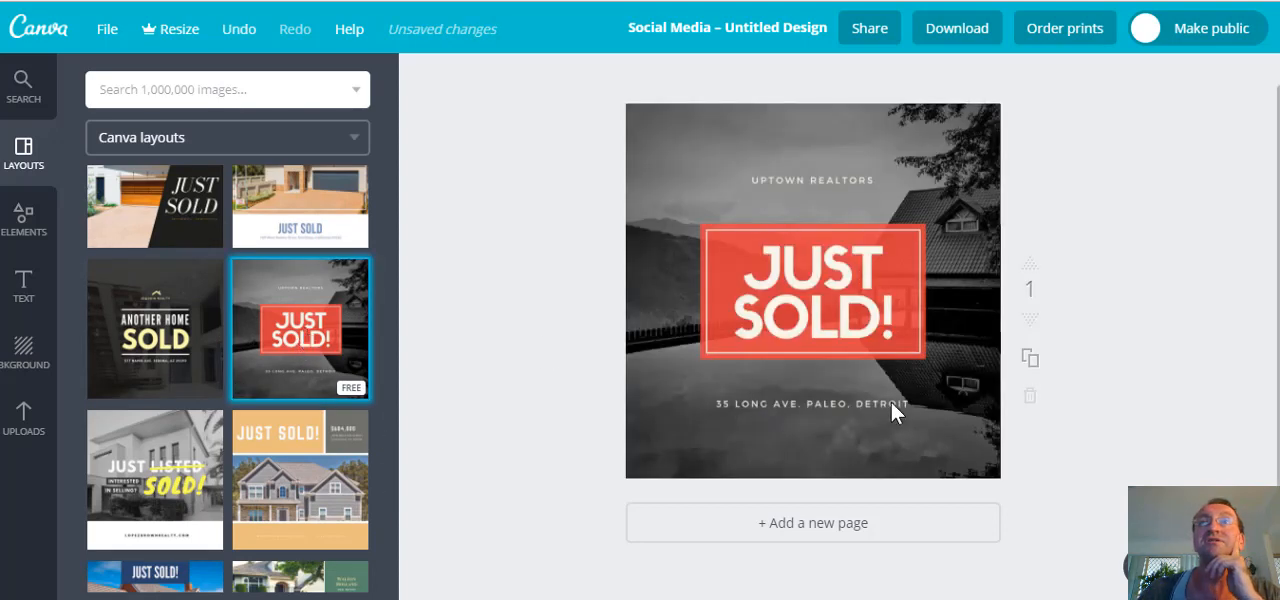
Empty the page and apply the same red-box JUST SOLD! layout again.
left_click(878, 326)
left_click(1167, 371)
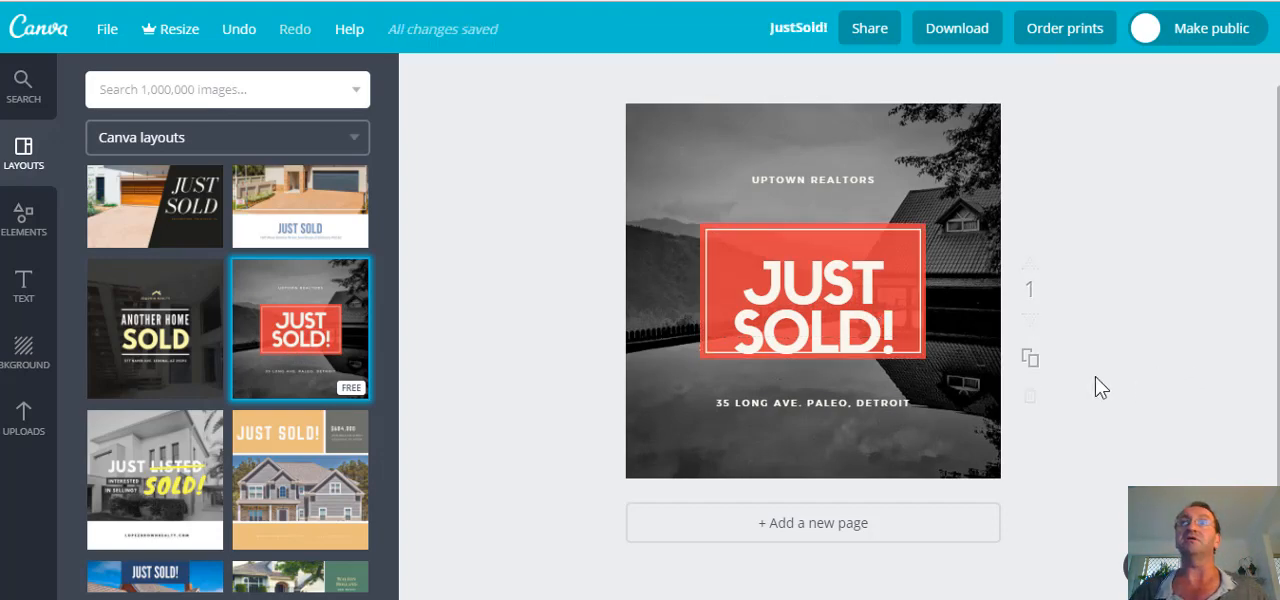
key("ctrl+a")
key("Delete")
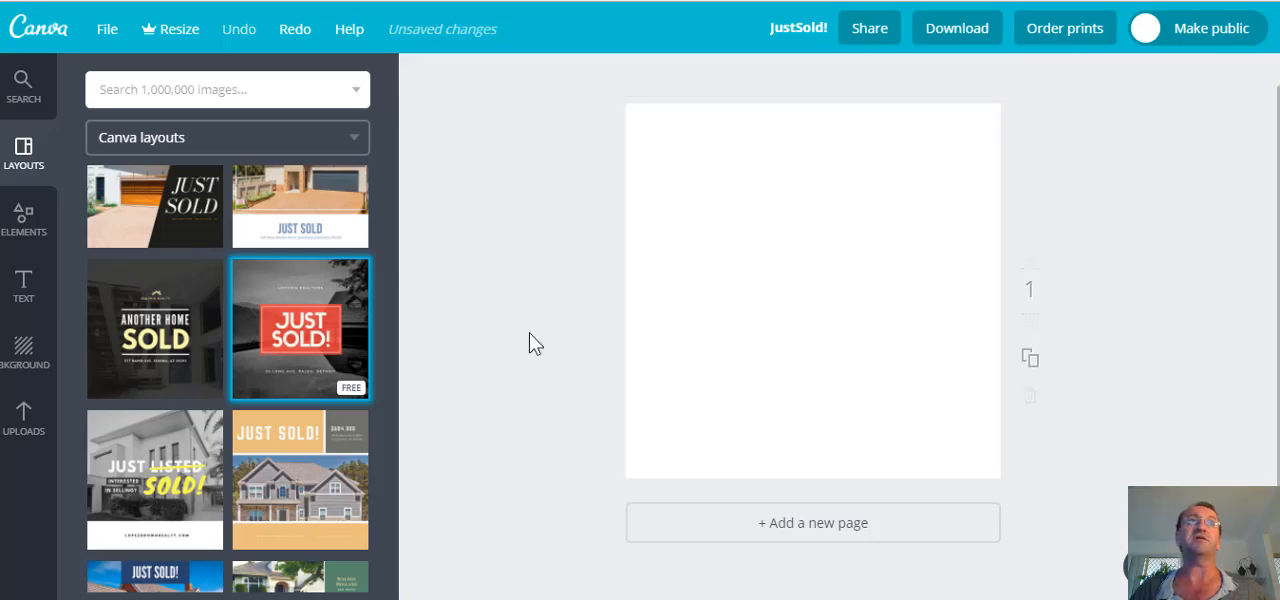
left_click(305, 345)
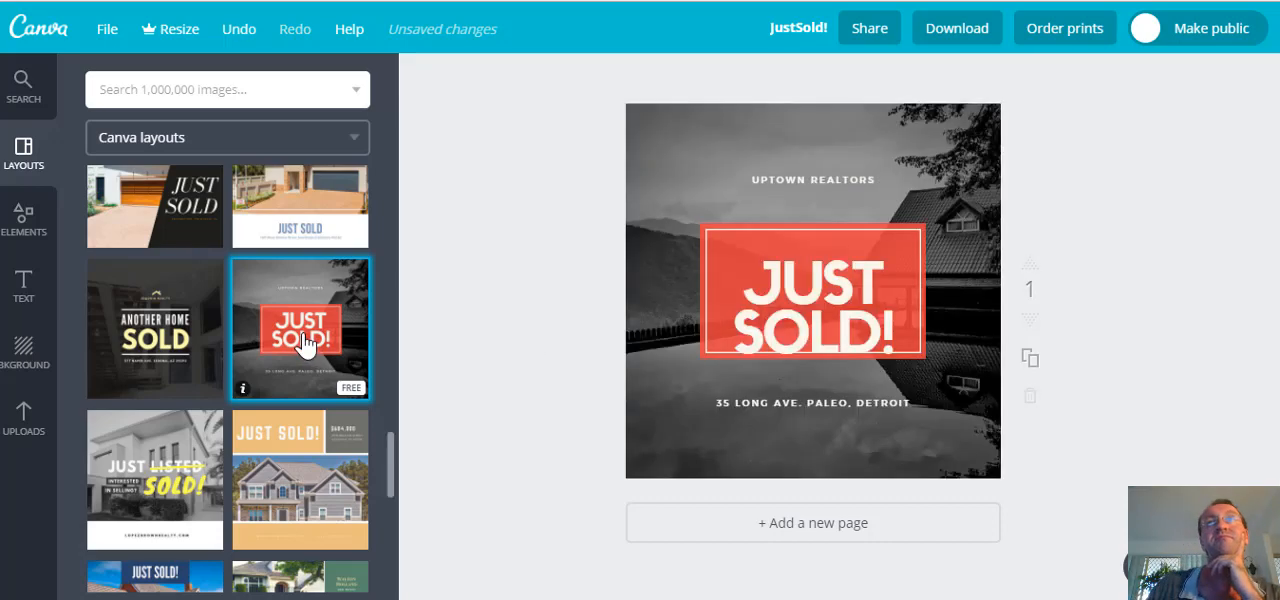
Replace the background photo of the JUST SOLD! graphic with the uploaded sunset skyline picture.
left_click(645, 448)
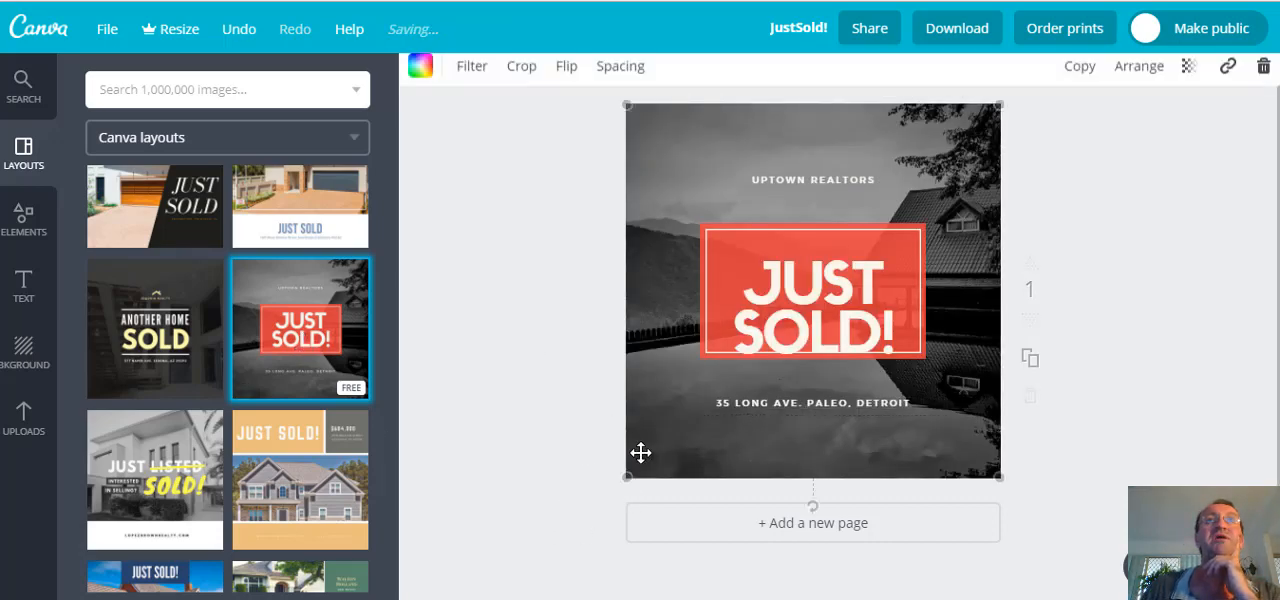
left_click(26, 418)
left_click_drag(112, 420, 687, 390)
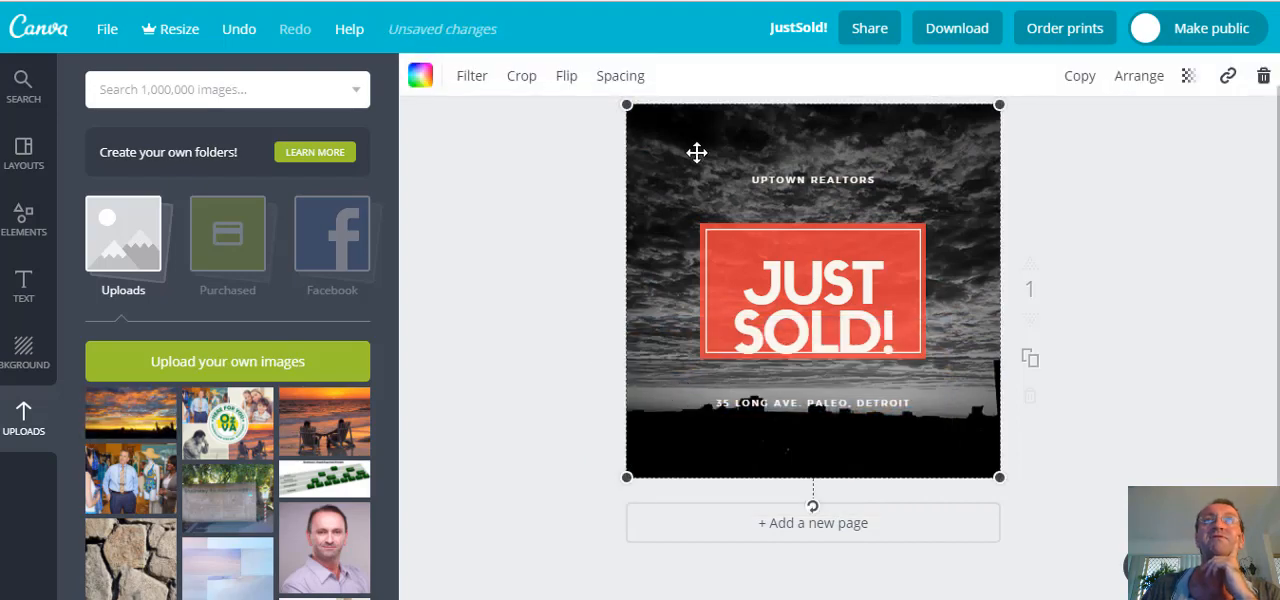
left_click(671, 181)
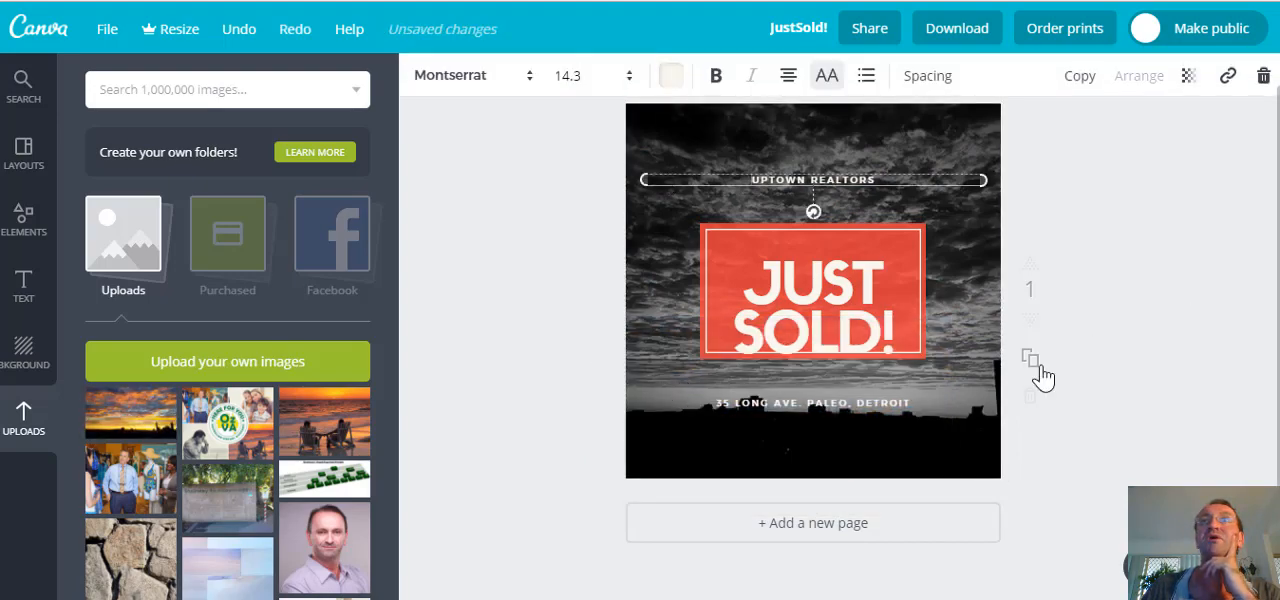
key("Escape")
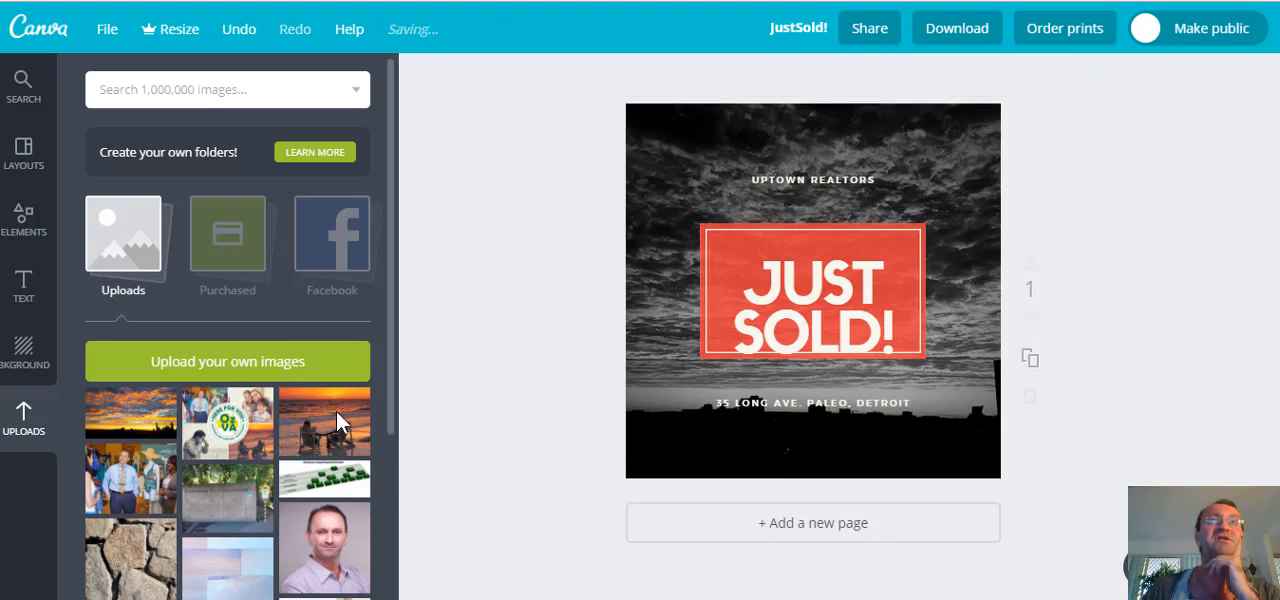
Replace the JUST SOLD! background with the uploaded picture of beach chairs at sunset and leave the design.
left_click_drag(336, 411, 695, 408)
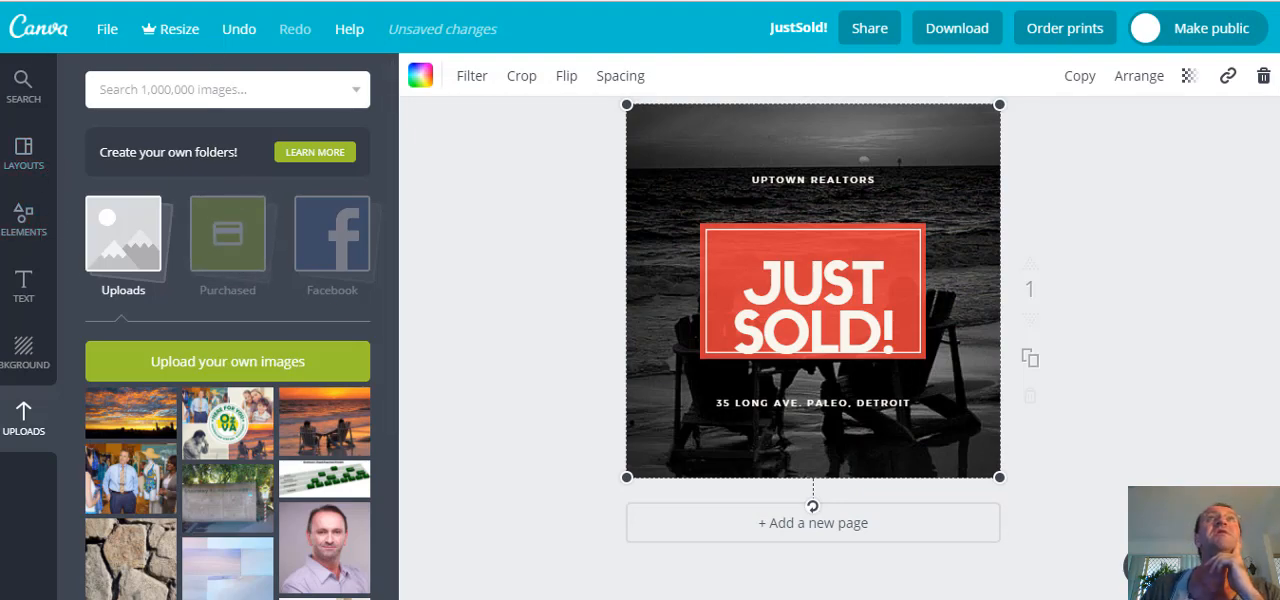
key("alt+Left")
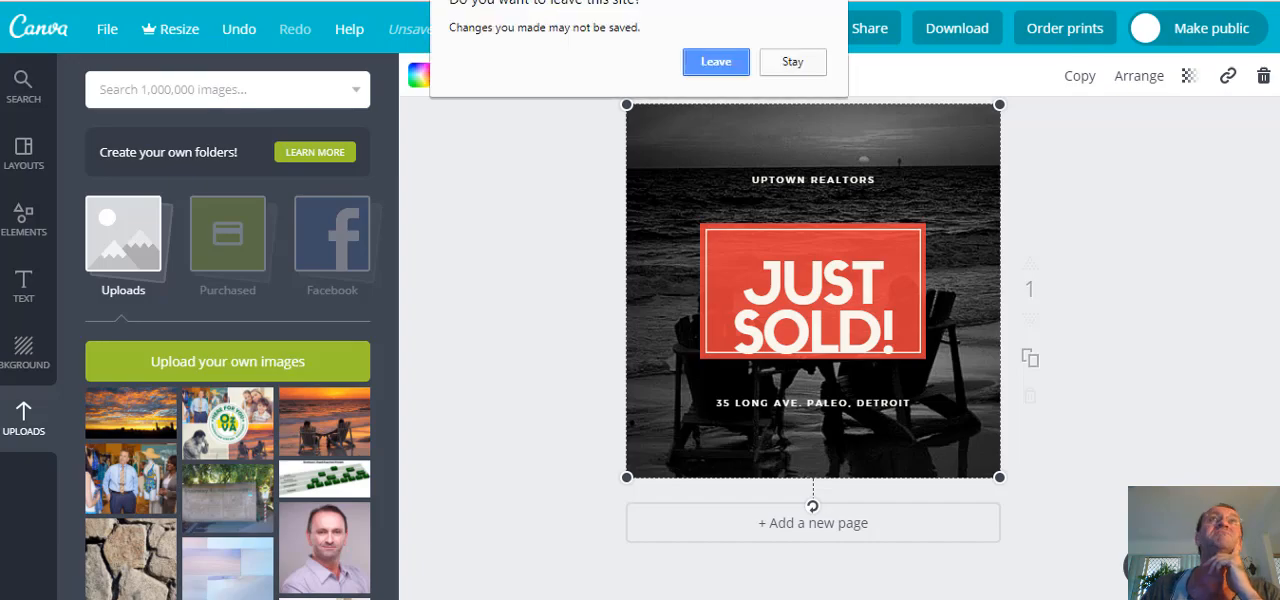
left_click(740, 68)
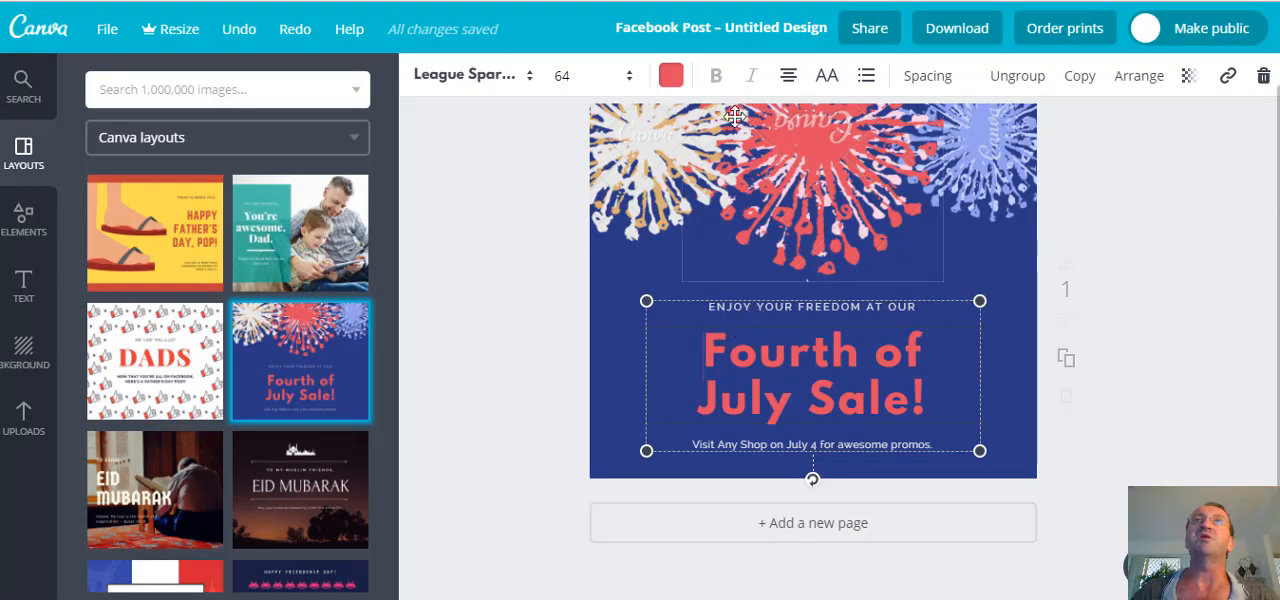
Recolour the "Fourth of July Sale!" heading with the tan document colour.
left_click(672, 78)
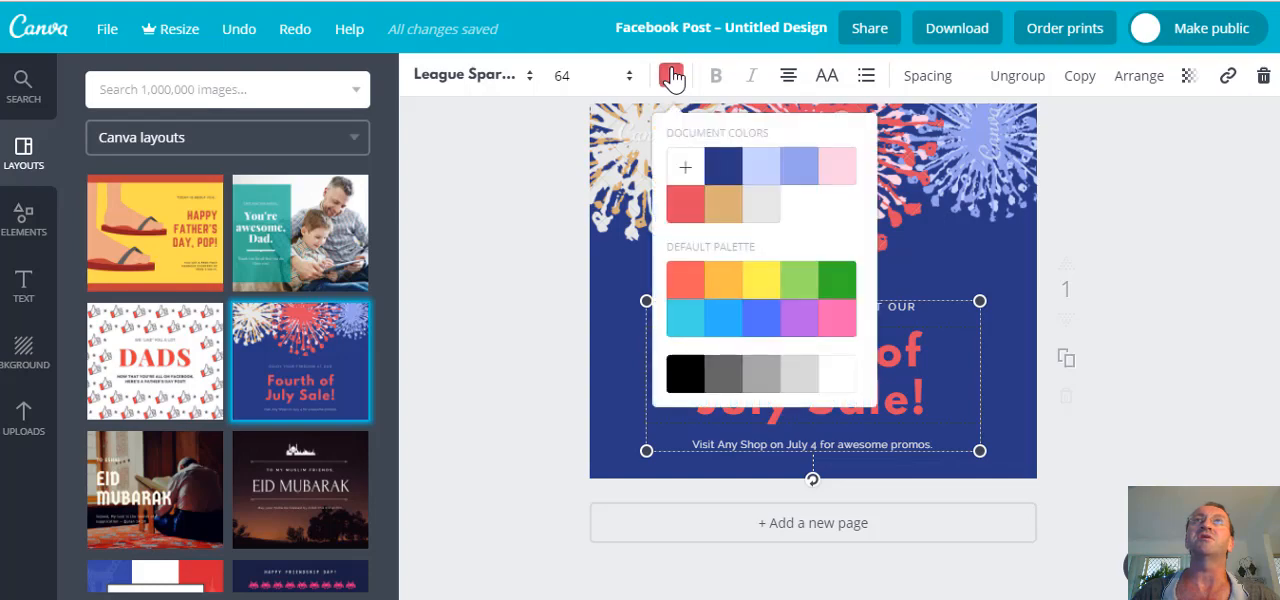
left_click(727, 206)
left_click(1138, 408)
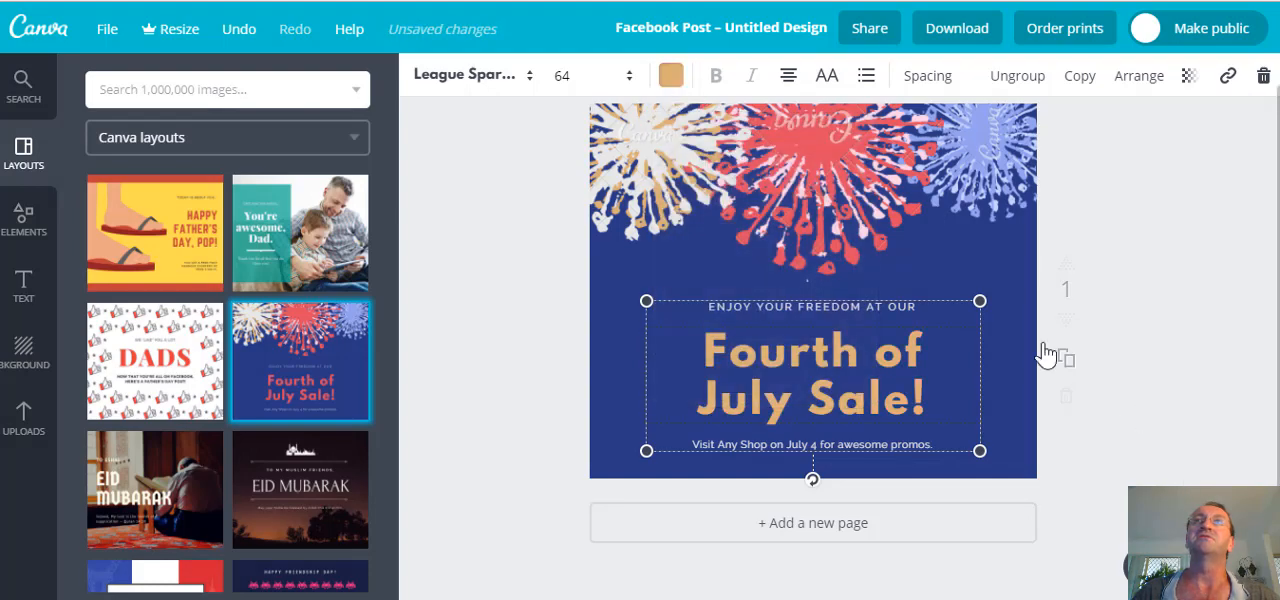
Recolour the pale pink parts of the central firework, trying light grey #e8e8e8 before choosing yellow from the default palette.
left_click(822, 170)
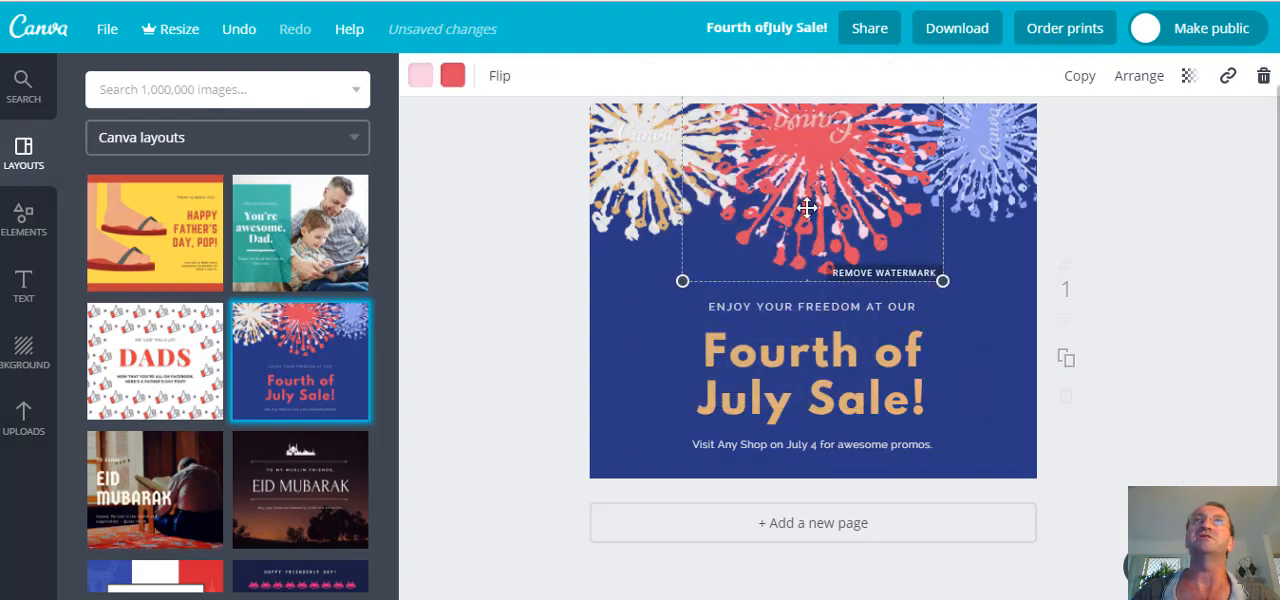
left_click(421, 76)
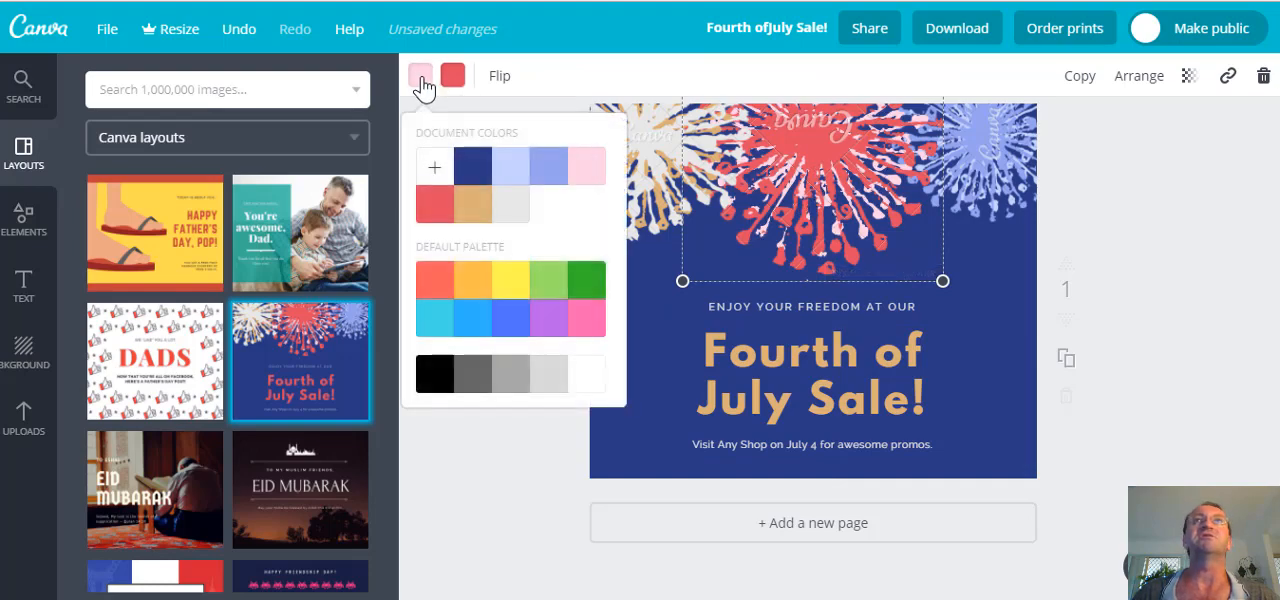
left_click(516, 215)
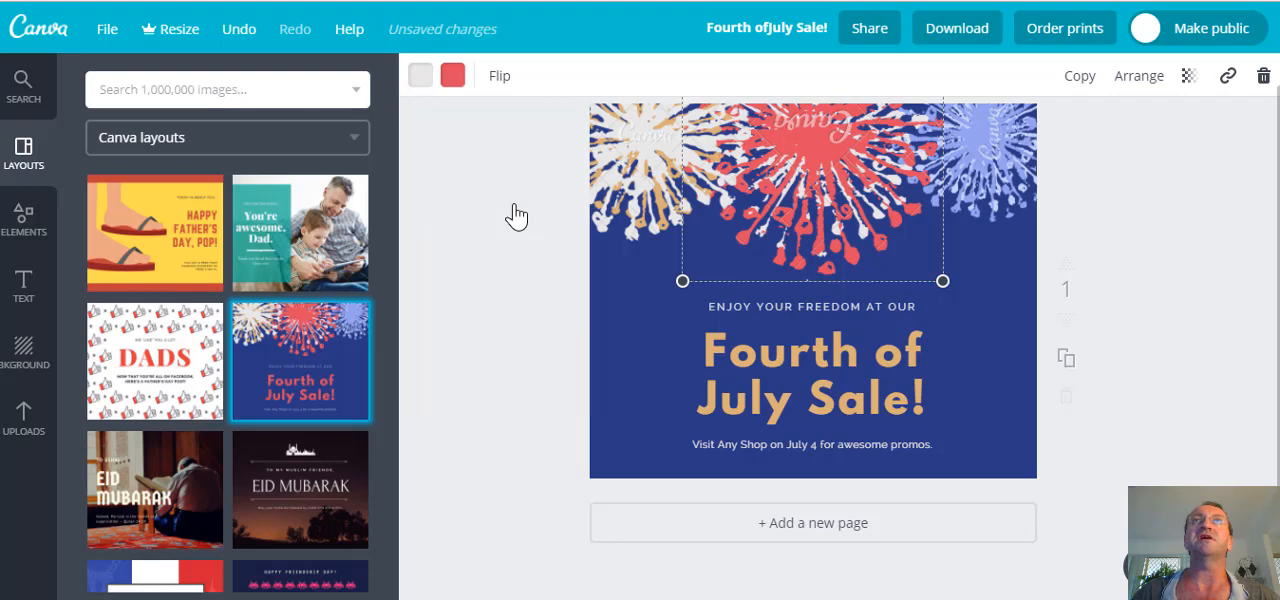
left_click(420, 76)
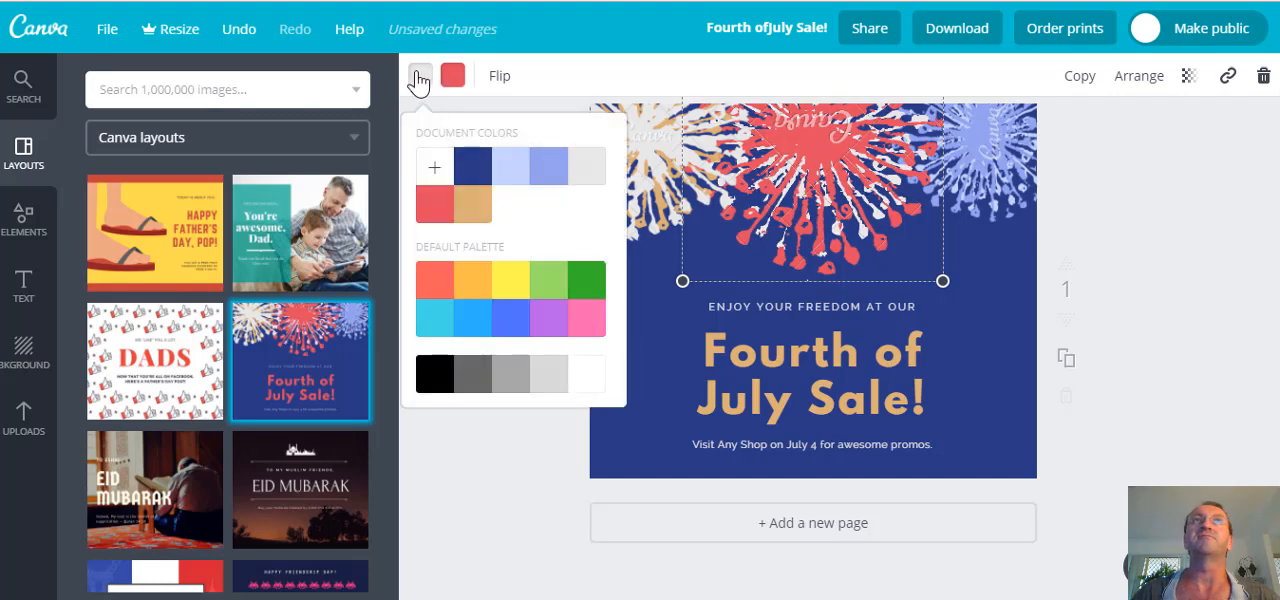
left_click(510, 286)
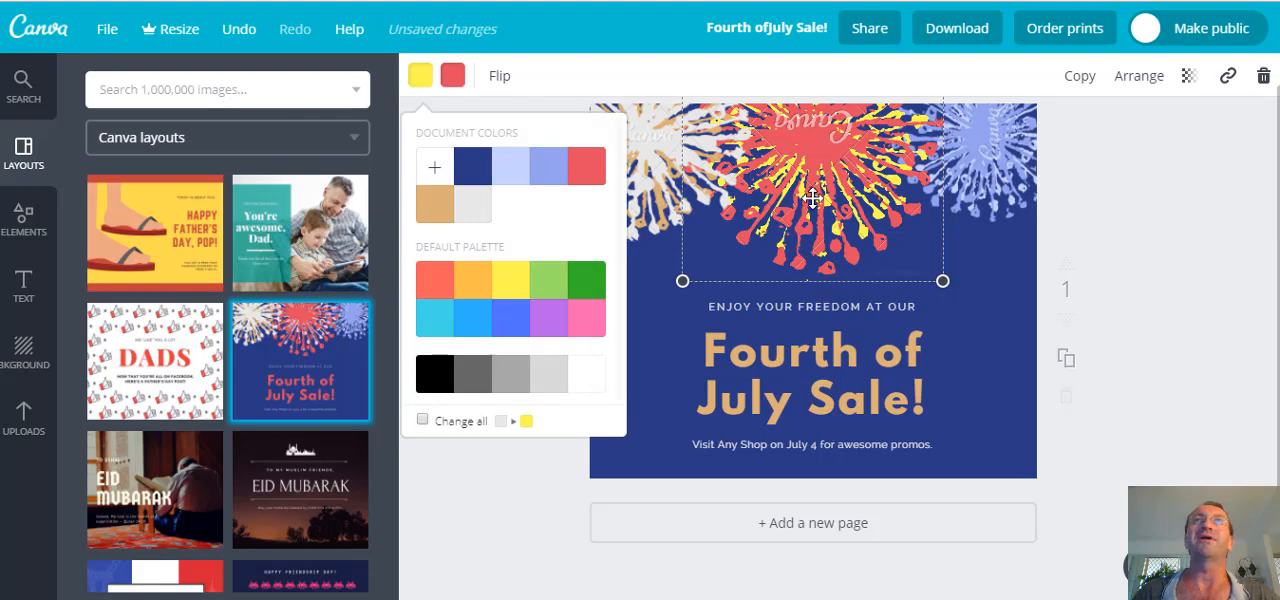
Recolour the red parts of the central firework with pink from the default palette.
left_click(484, 92)
left_click(453, 80)
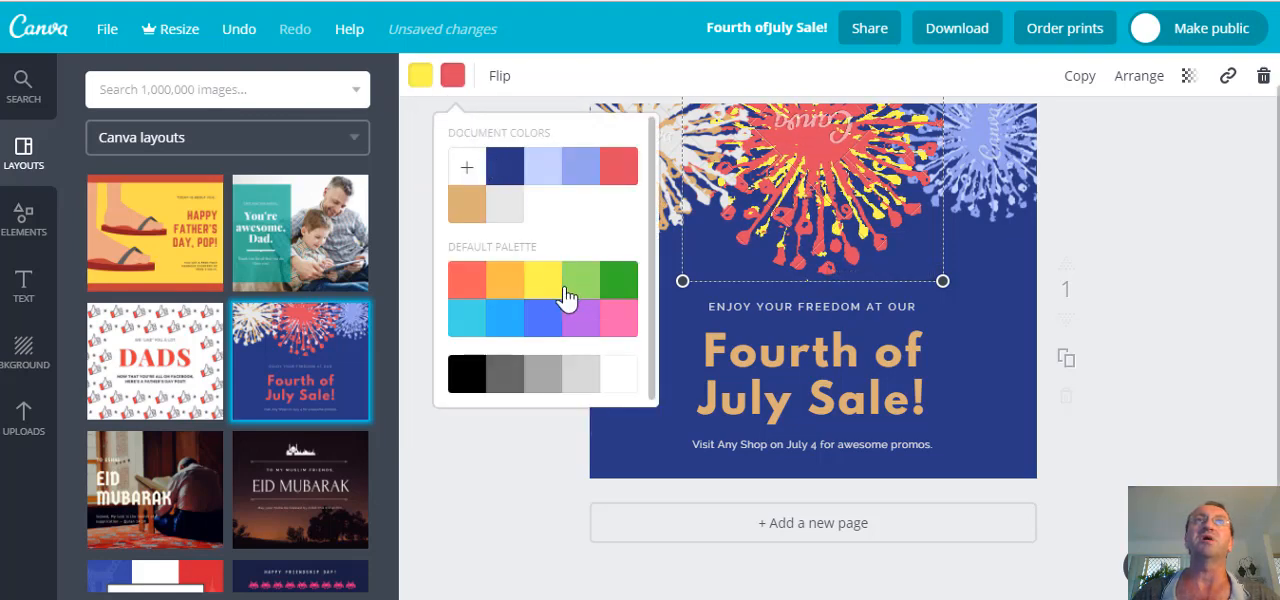
left_click(631, 327)
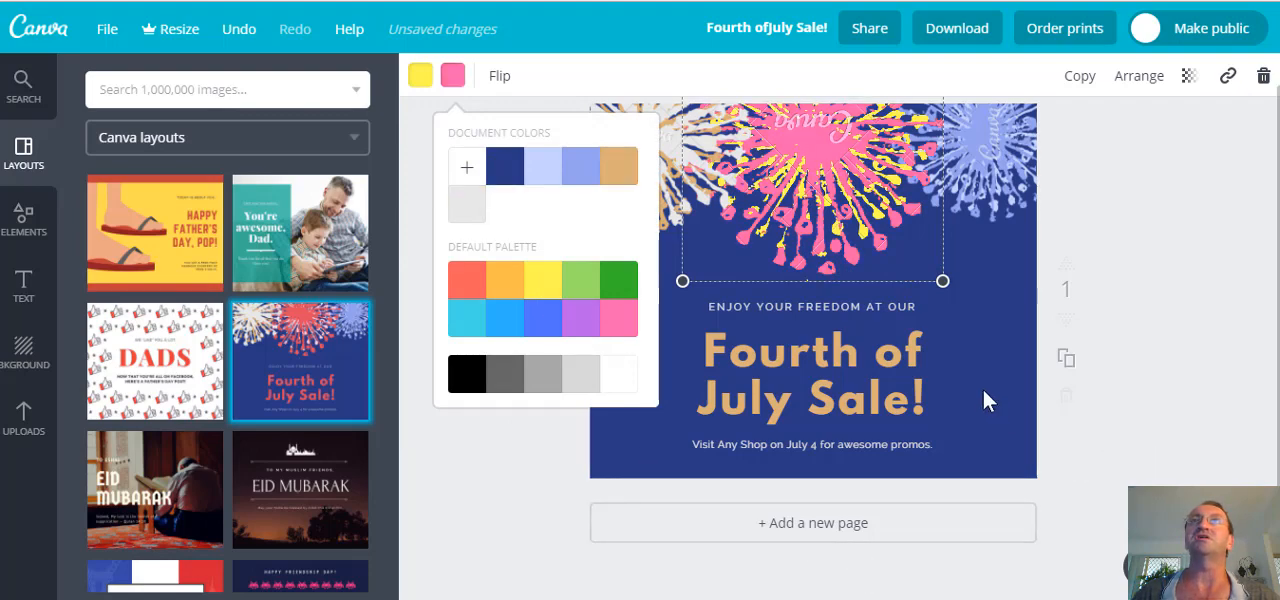
left_click(486, 457)
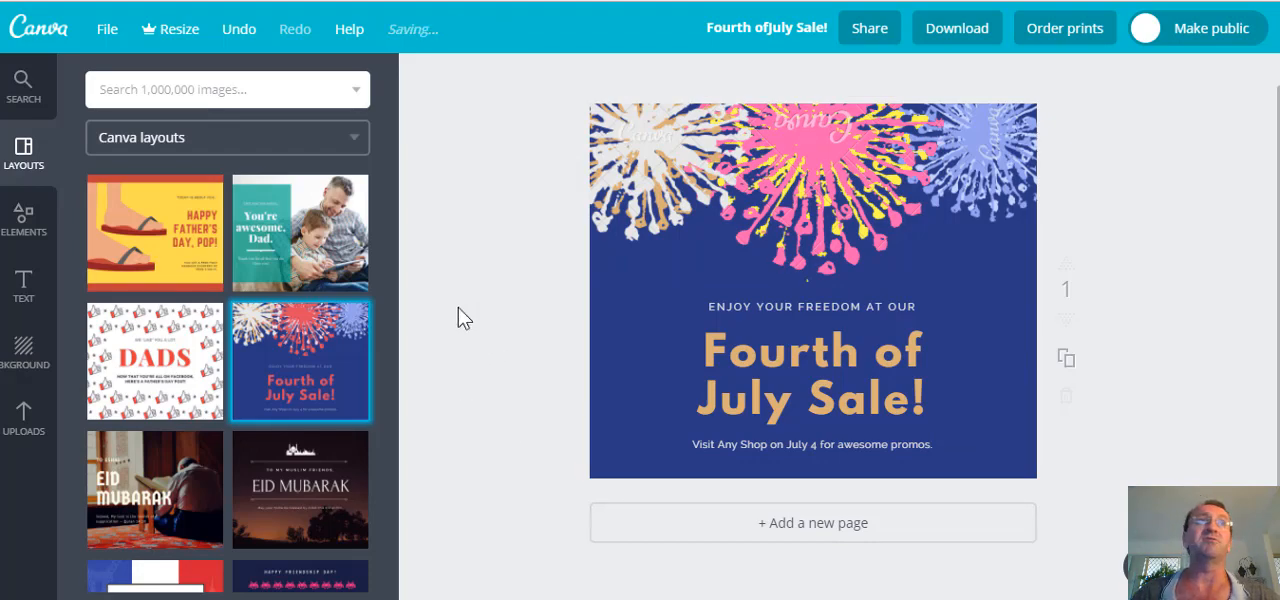
Add a solid white circle shape to the design, shrink it and place it over the start of the heading.
left_click(27, 229)
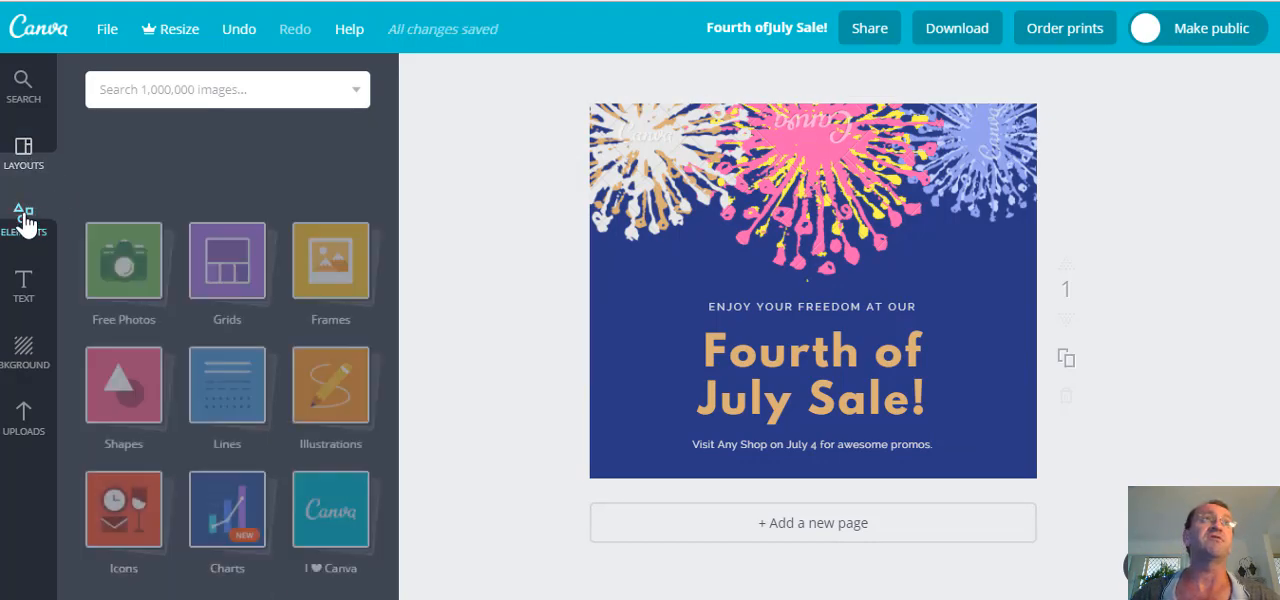
left_click(133, 304)
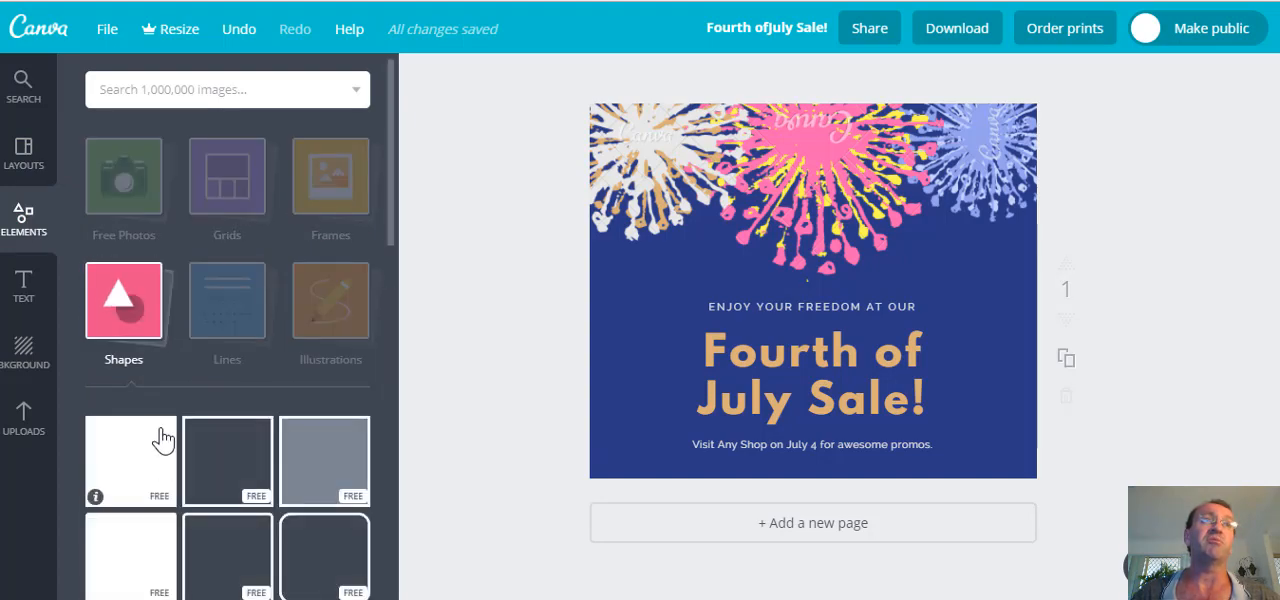
scroll(157, 437, "down", 5)
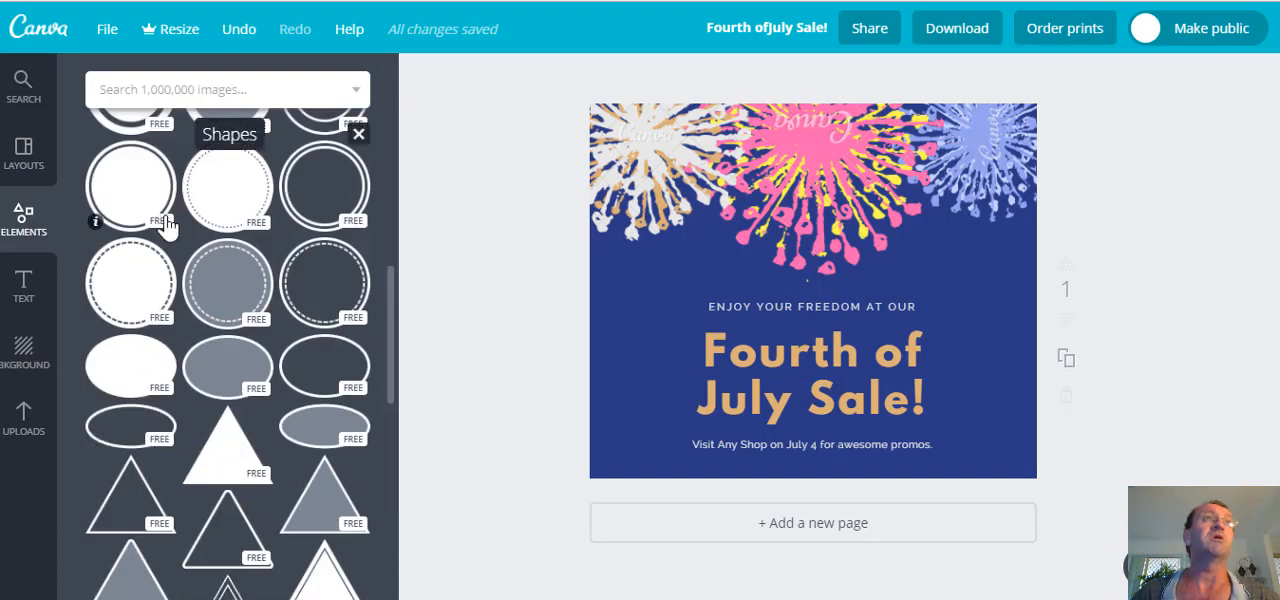
scroll(163, 225, "up", 3)
left_click(133, 381)
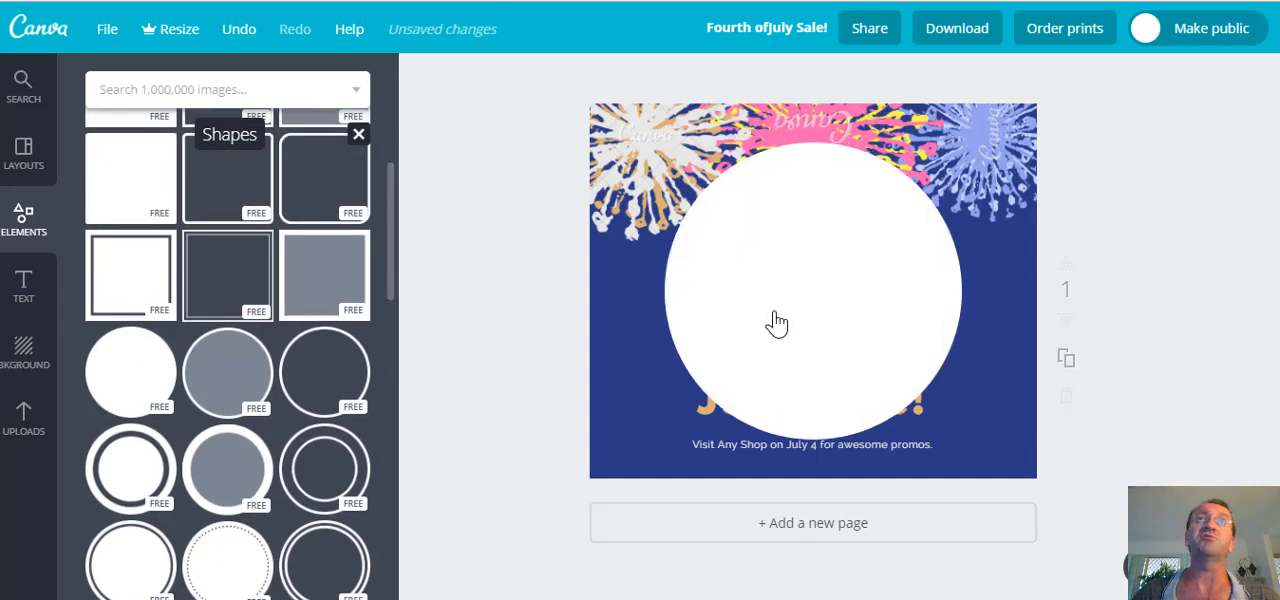
left_click_drag(958, 440, 857, 337)
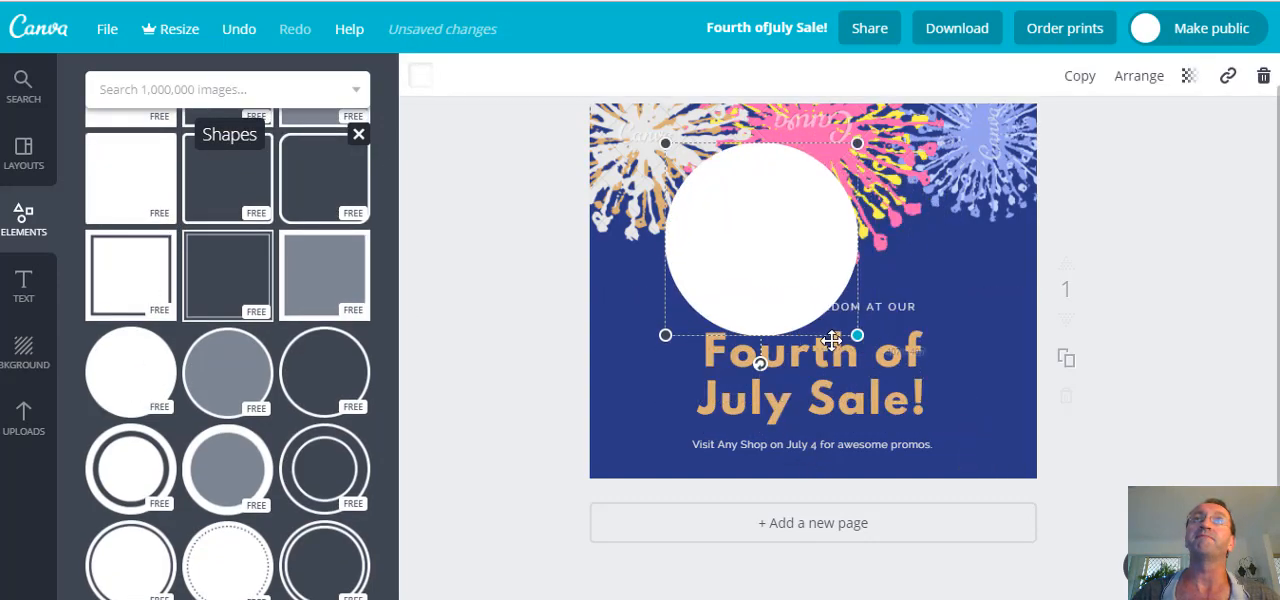
left_click_drag(737, 240, 685, 333)
Add the uploaded OzVA logo to the design, shrink it and place it on the white circle.
left_click(24, 418)
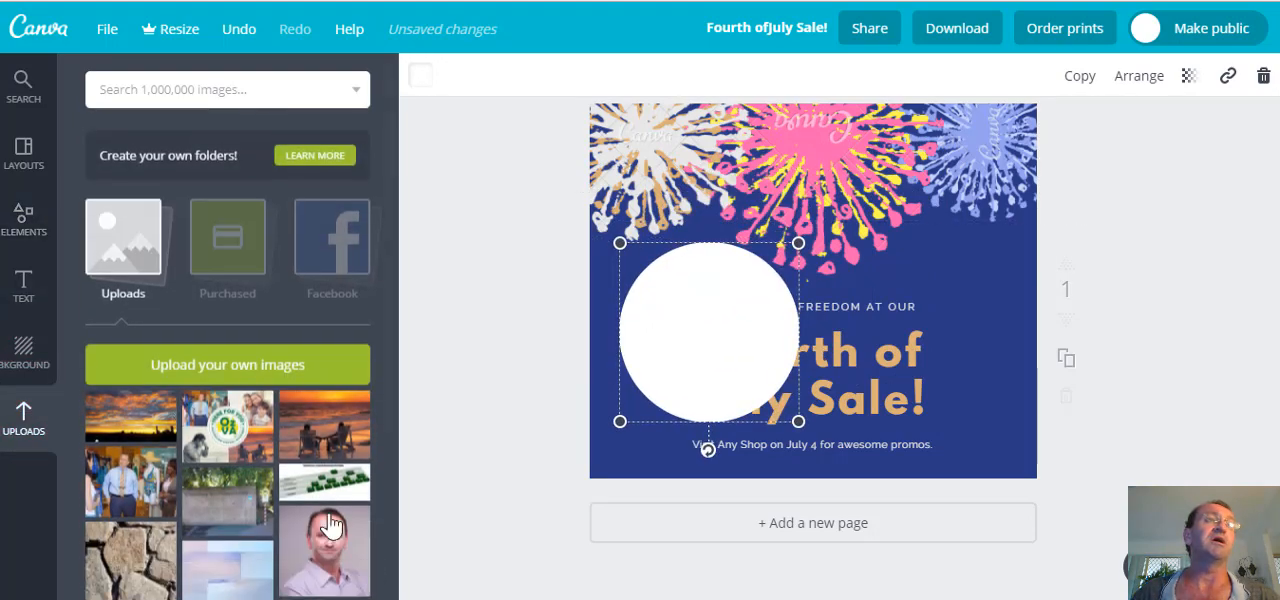
scroll(330, 548, "down", 2)
left_click_drag(234, 457, 767, 330)
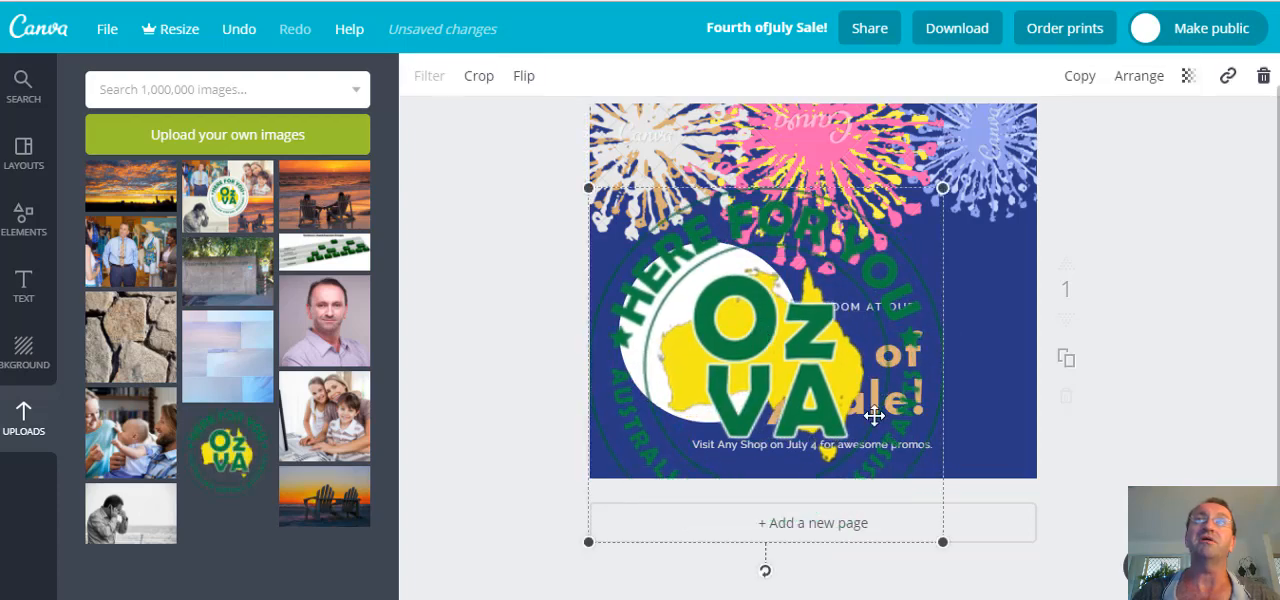
left_click_drag(940, 540, 749, 346)
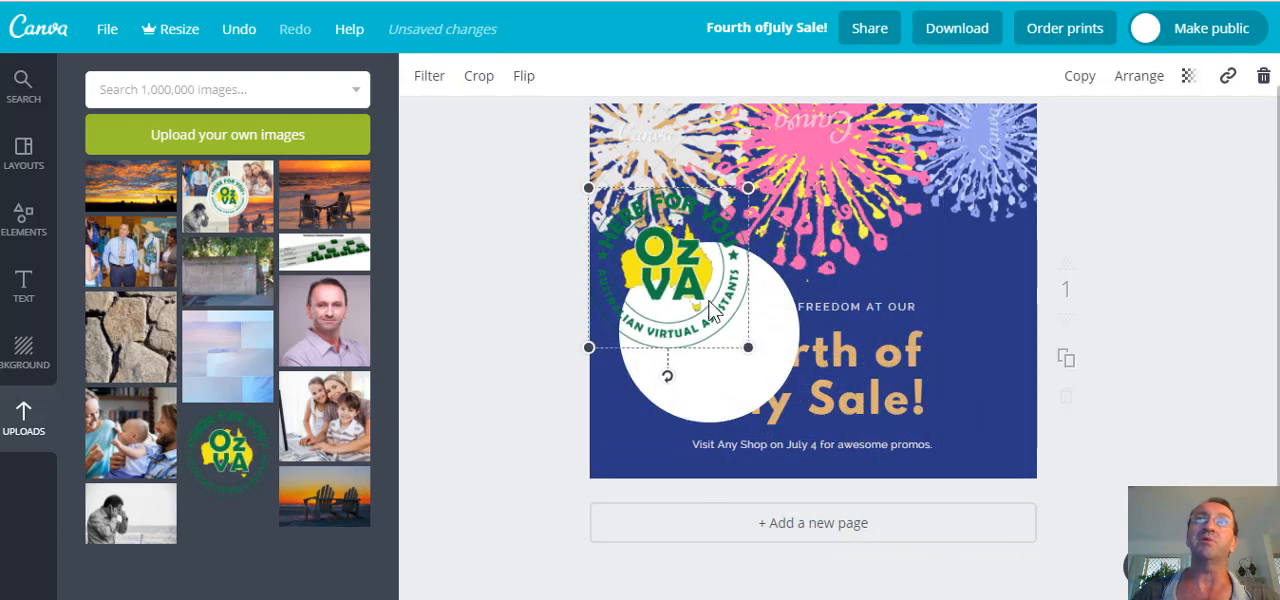
left_click_drag(666, 258, 723, 339)
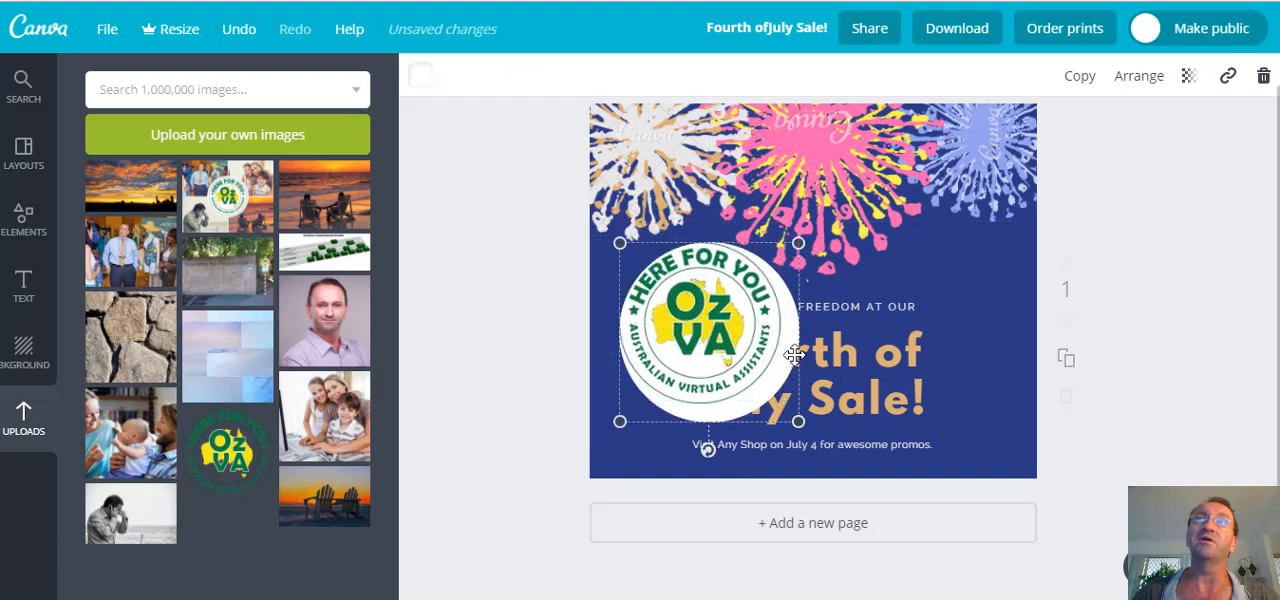
Set the white circle's transparency to 55 and enlarge the OzVA logo to fill the circle.
left_click(1187, 80)
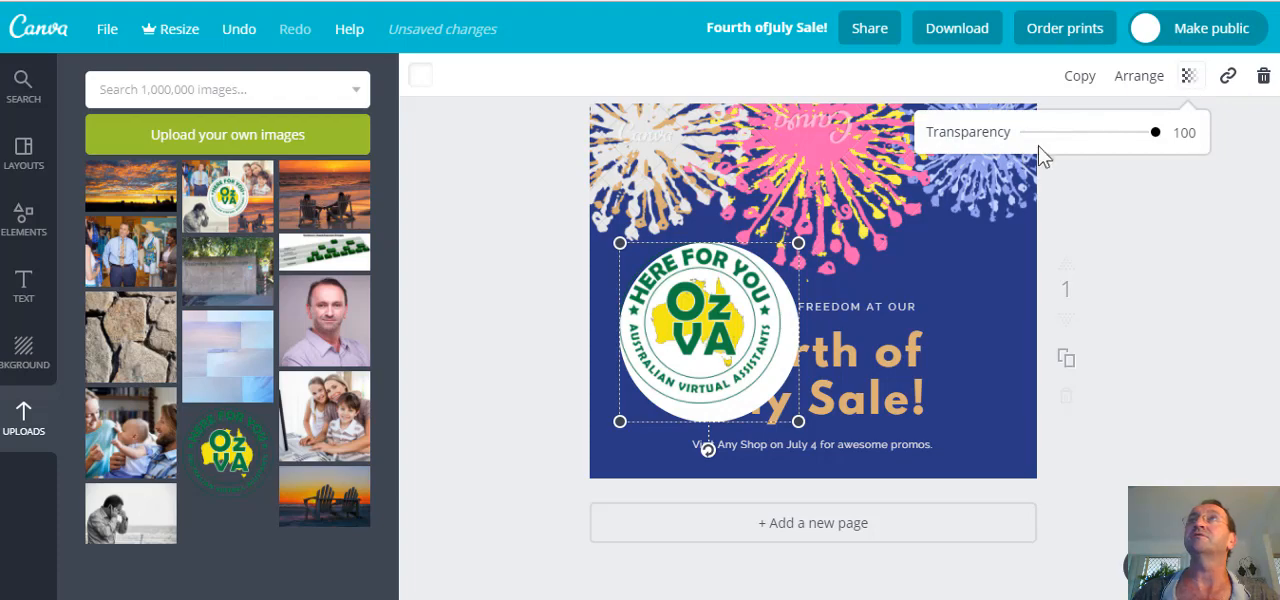
left_click(1083, 133)
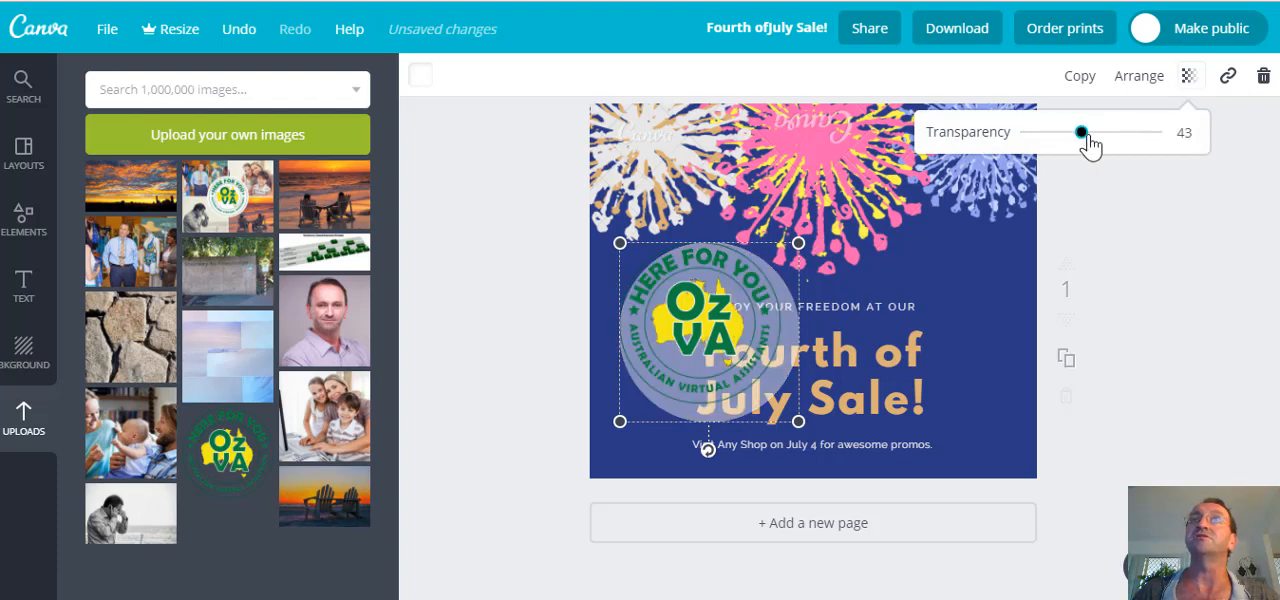
left_click_drag(1087, 140, 1100, 145)
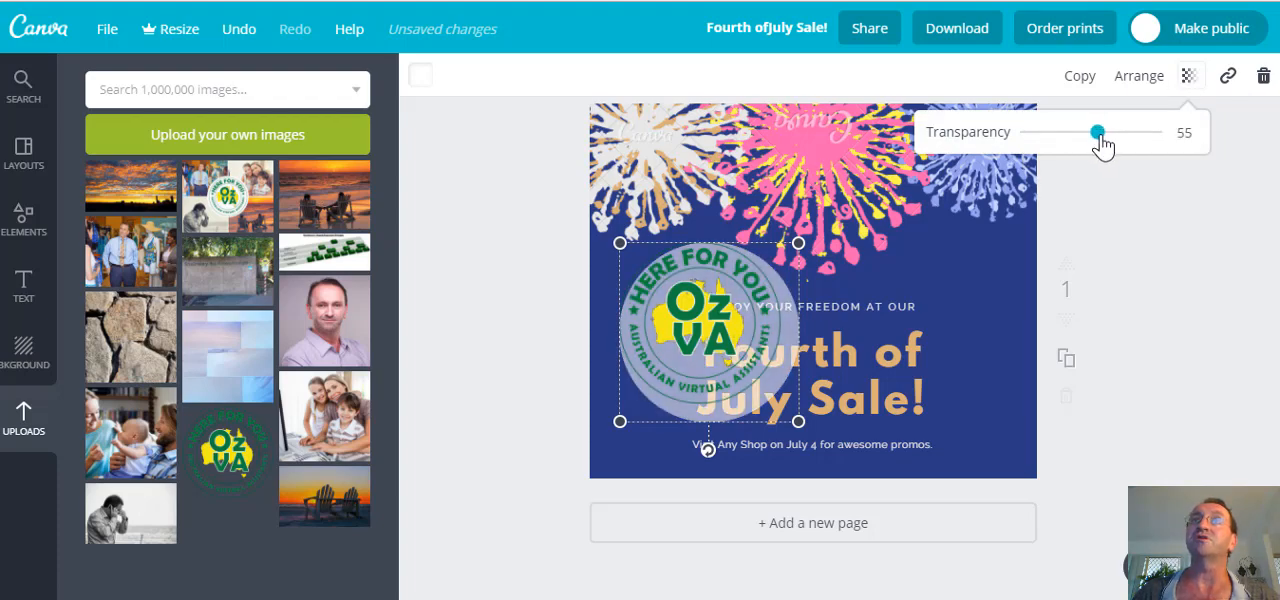
mouse_move(798, 421)
left_mouse_down()
mouse_move(781, 404)
mouse_move(798, 421)
left_mouse_up()
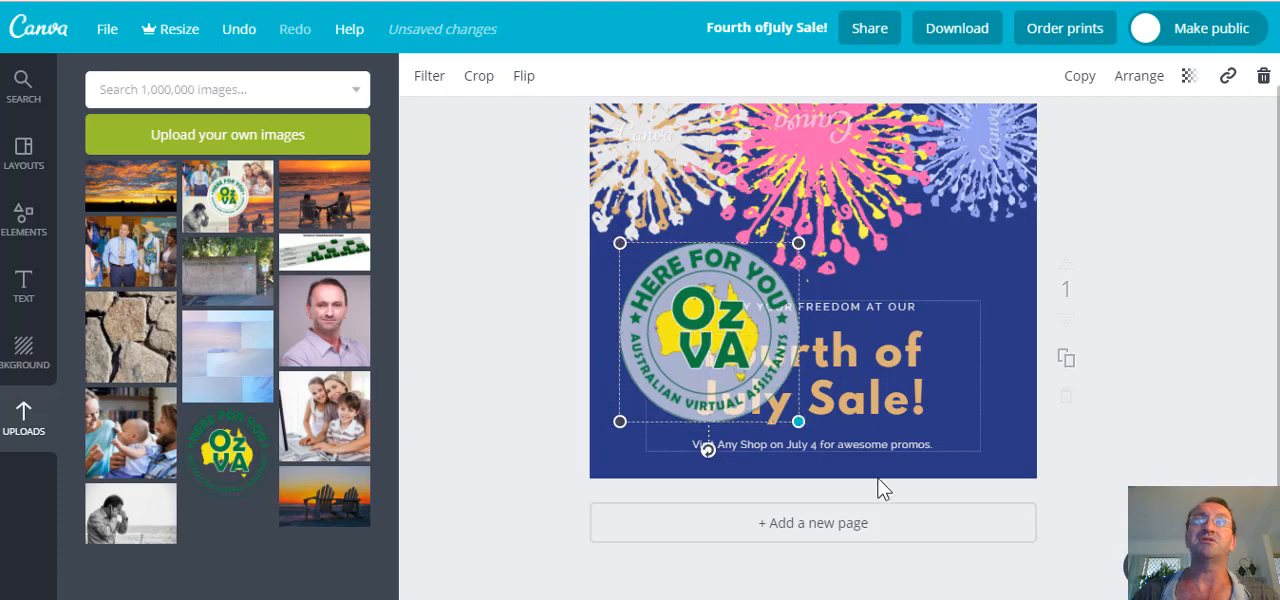
Move the OzVA logo and its translucent circle together into the lower-left corner of the design.
left_click_drag(520, 225, 728, 365)
left_click(526, 367)
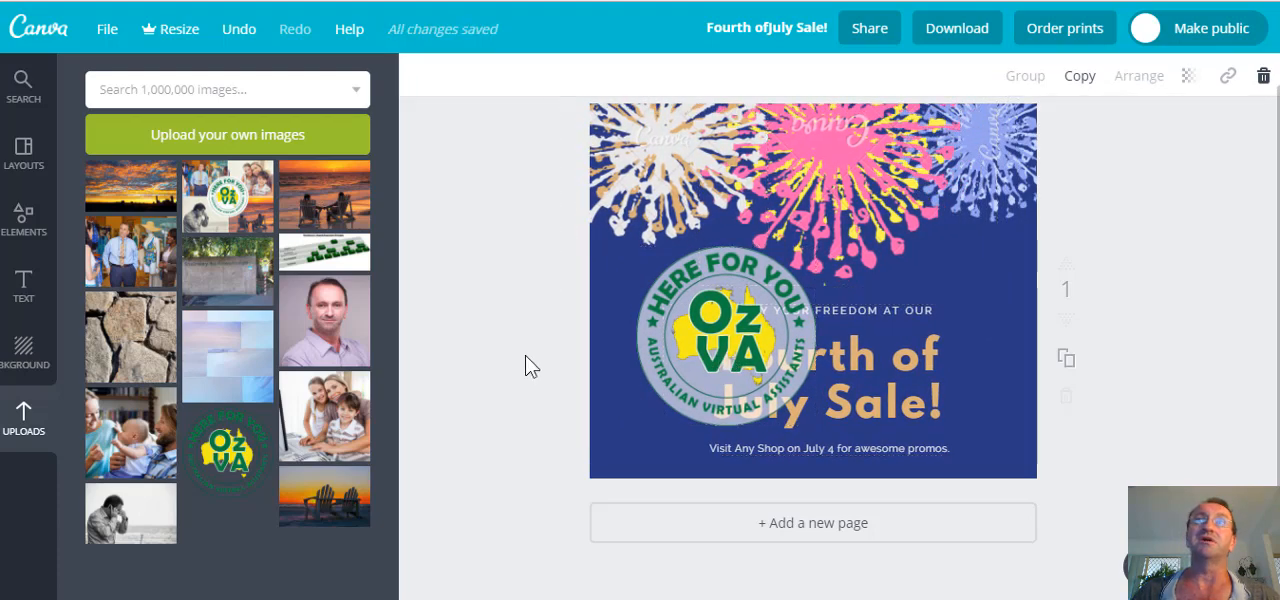
left_click(785, 366)
left_click_drag(731, 359, 688, 399)
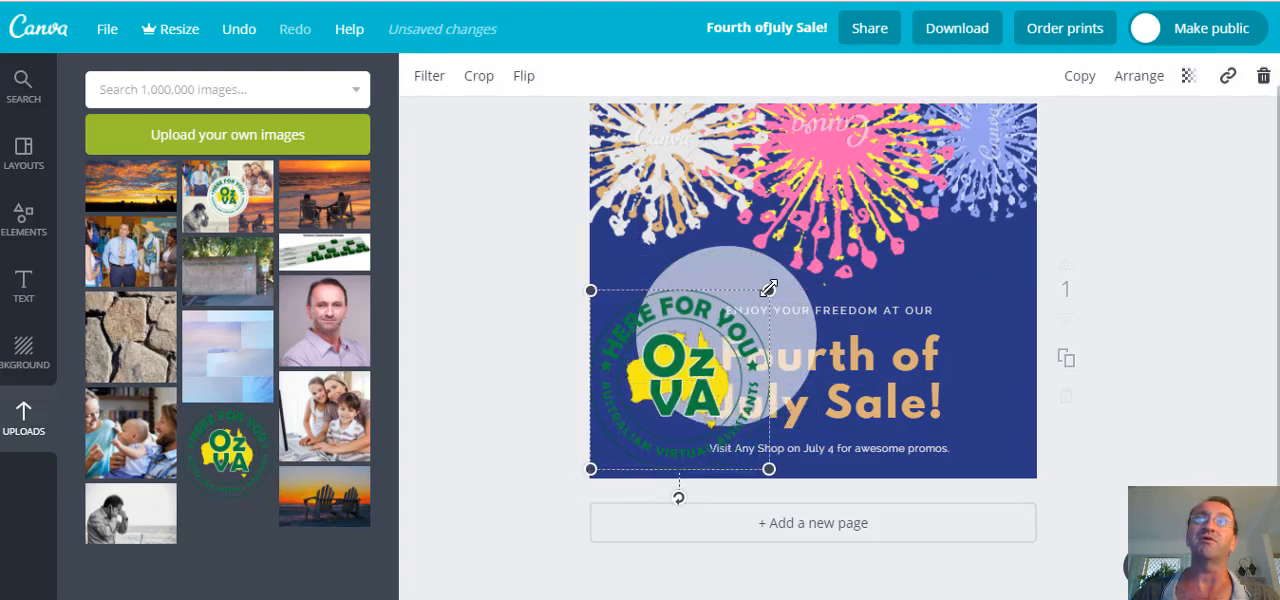
left_click(796, 320)
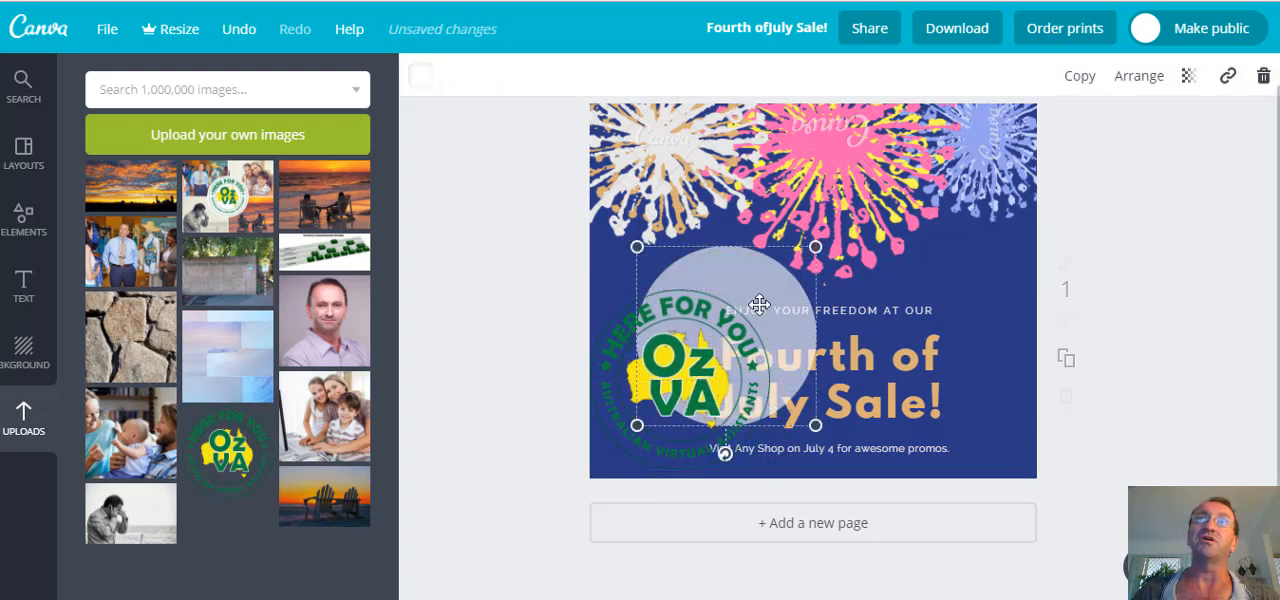
left_click_drag(760, 304, 724, 328)
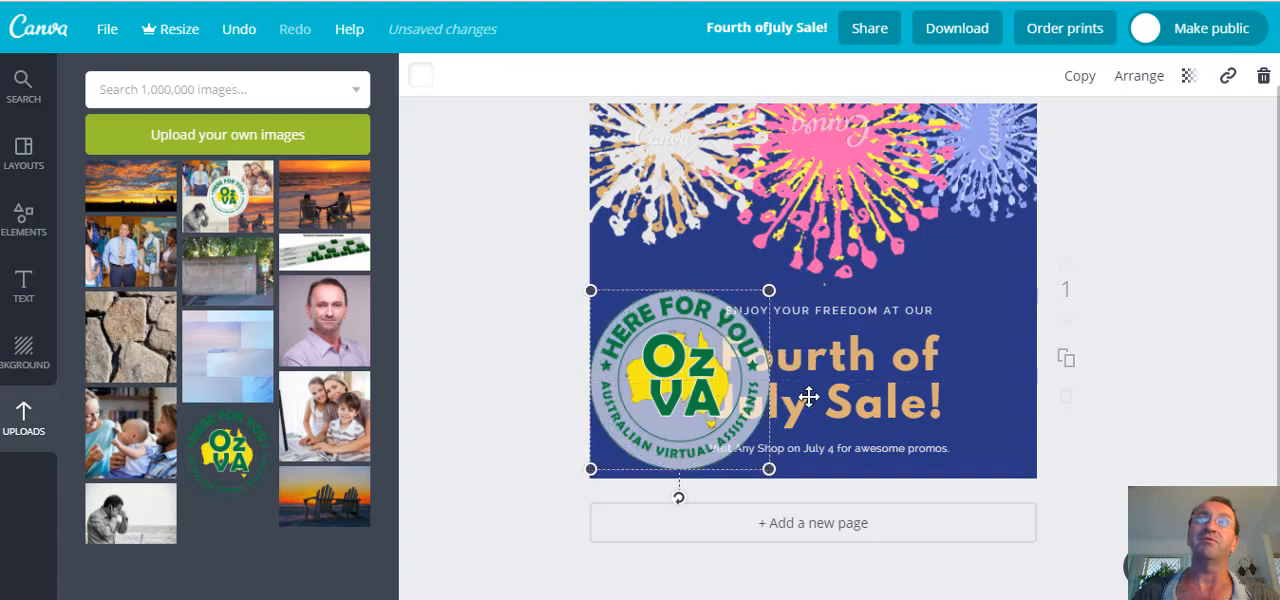
left_click(561, 371)
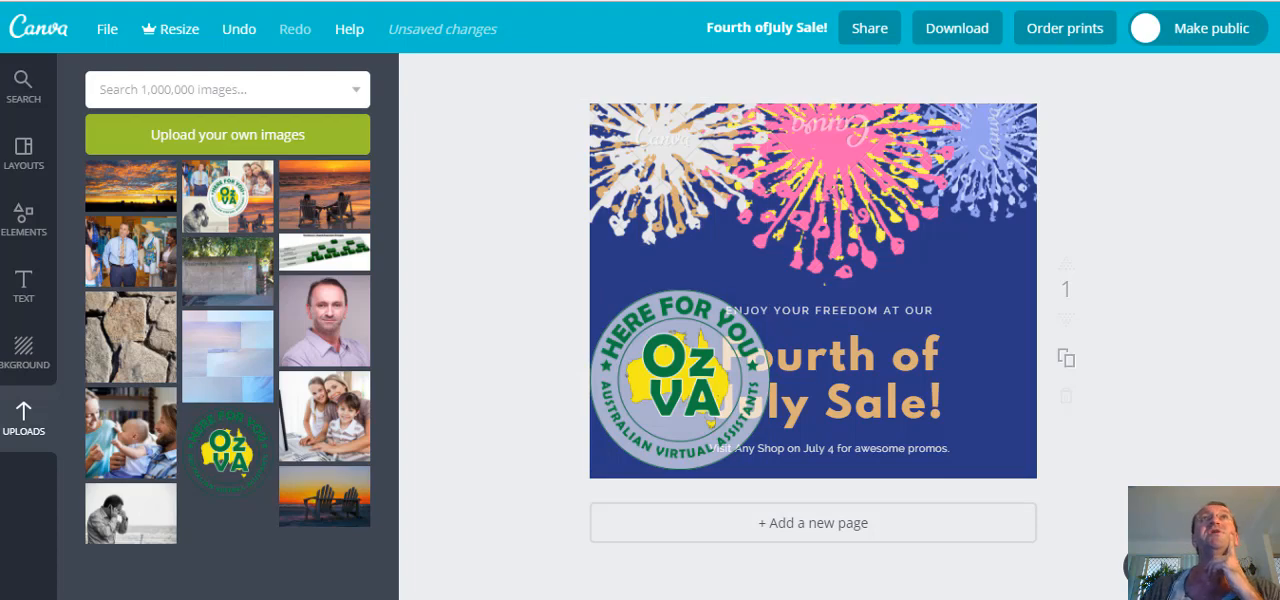
Leave the Fourth of July design, close the Canva pages and switch to the OZVA Facebook page.
key("ctrl+w")
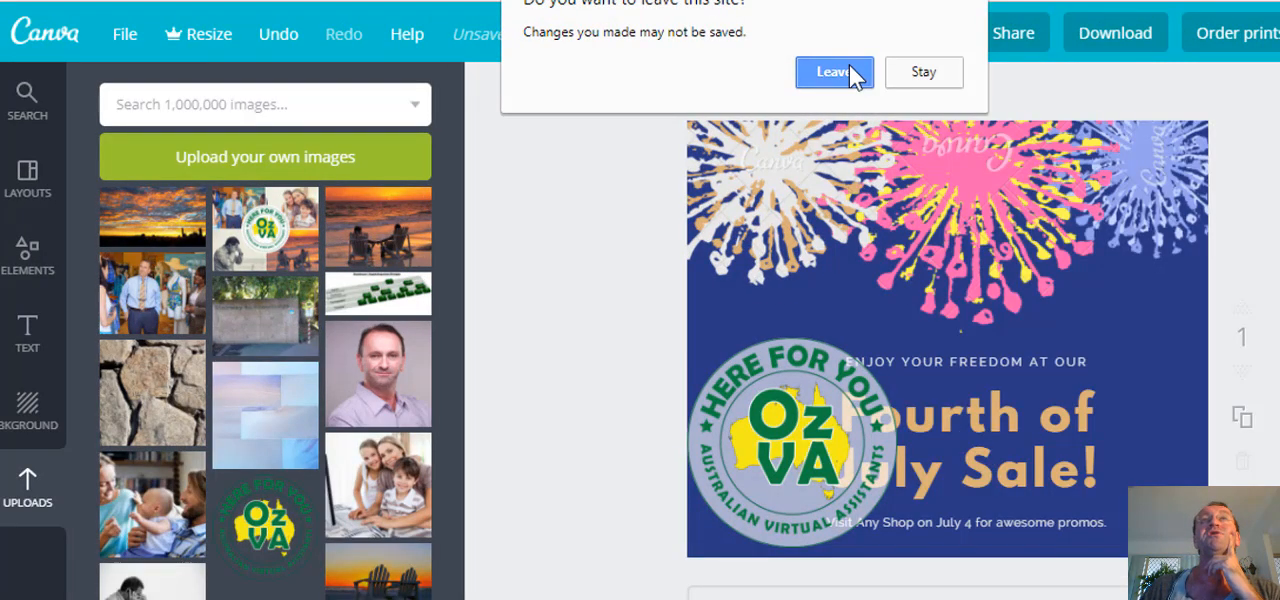
left_click(835, 72)
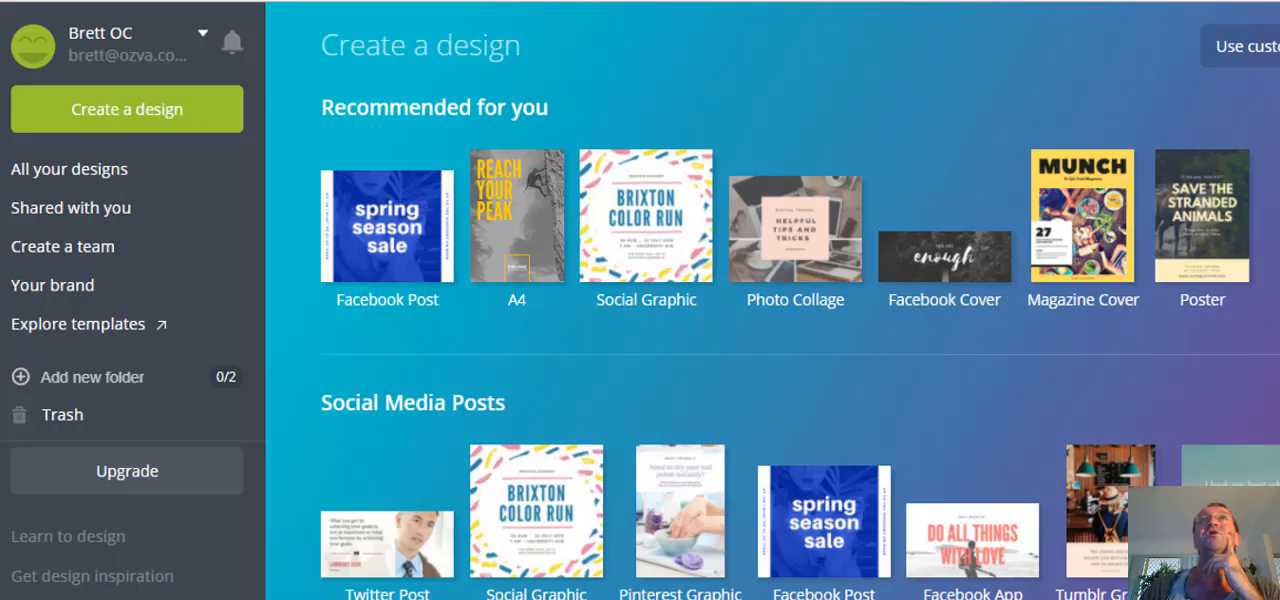
key("ctrl+w")
key("ctrl+w")
key("ctrl+w")
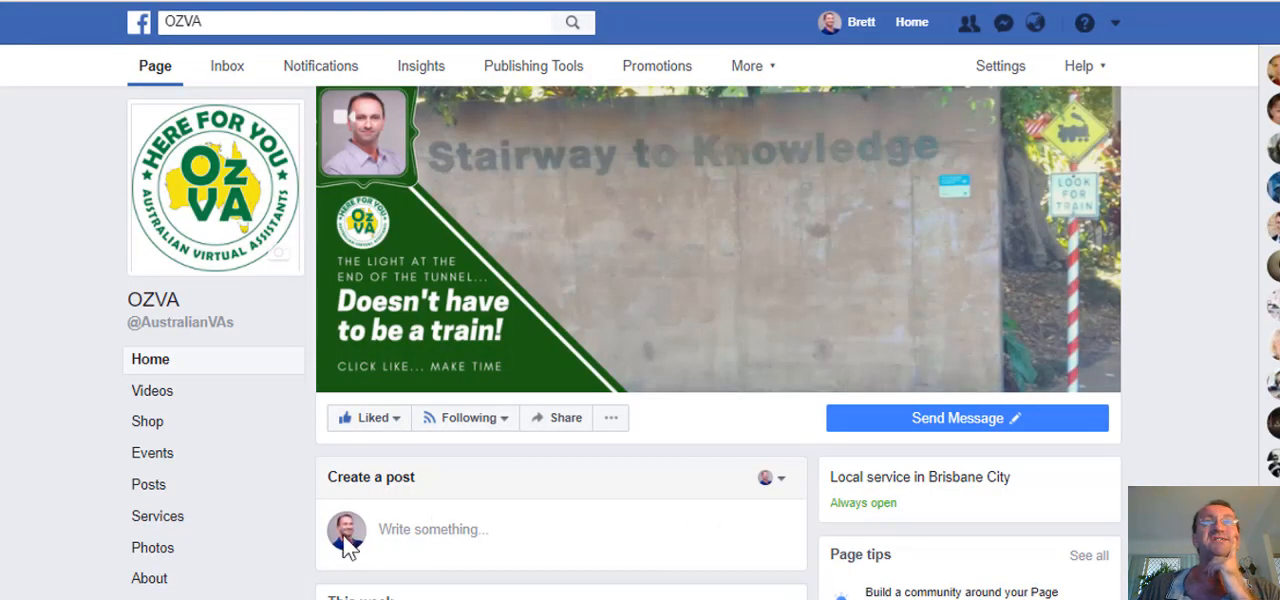
Set the new Facebook post to be published as the OZVA page and look over the available post types.
left_click(786, 478)
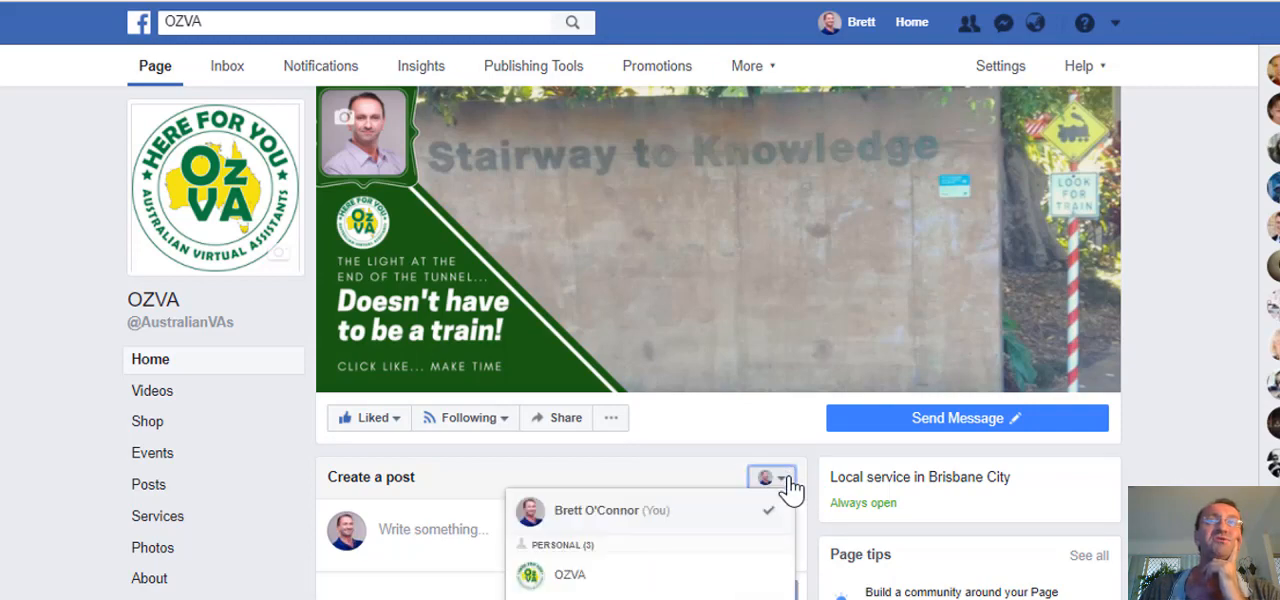
left_click(571, 577)
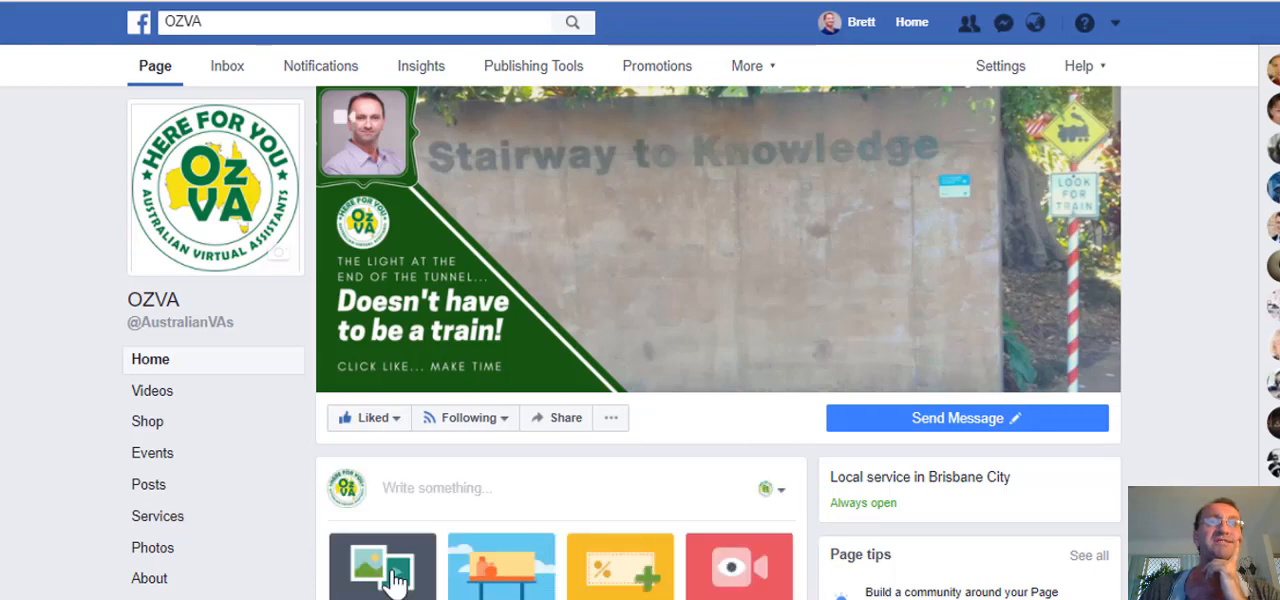
scroll(597, 487, "down", 3)
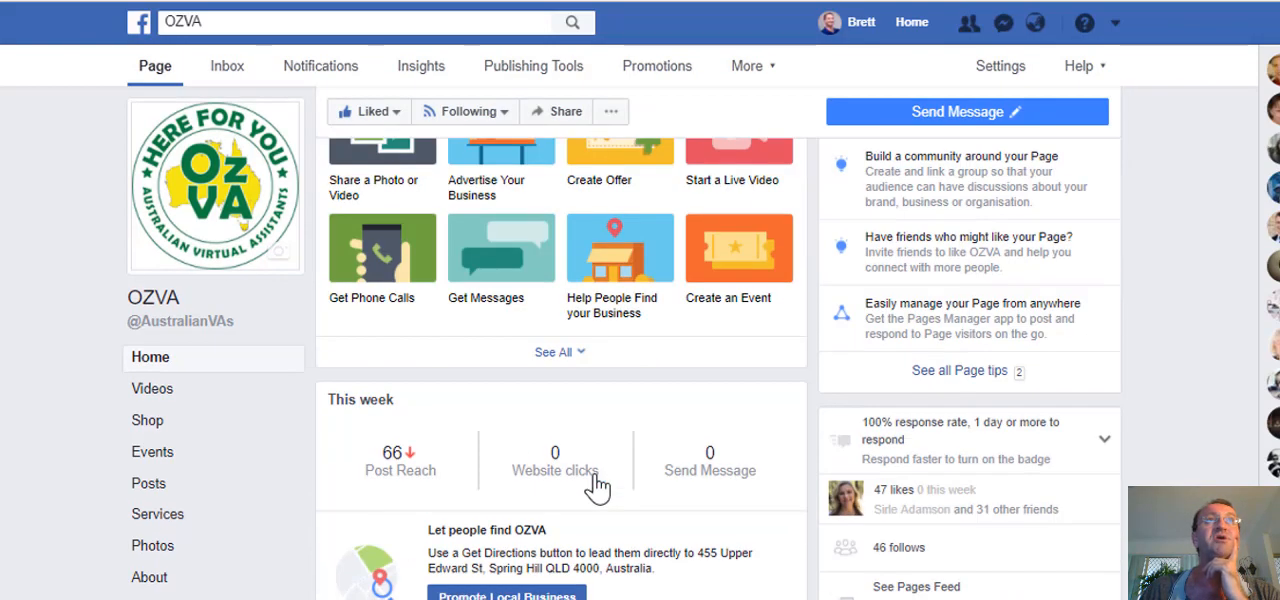
scroll(590, 486, "up", 4)
scroll(420, 540, "down", 5)
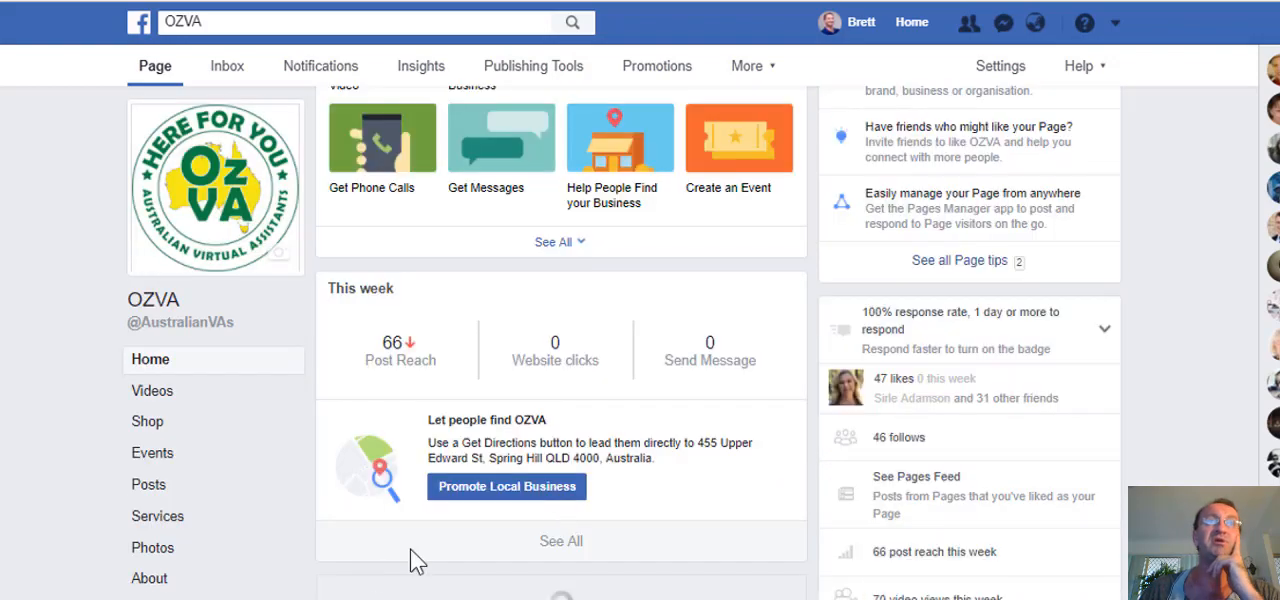
scroll(449, 395, "up", 5)
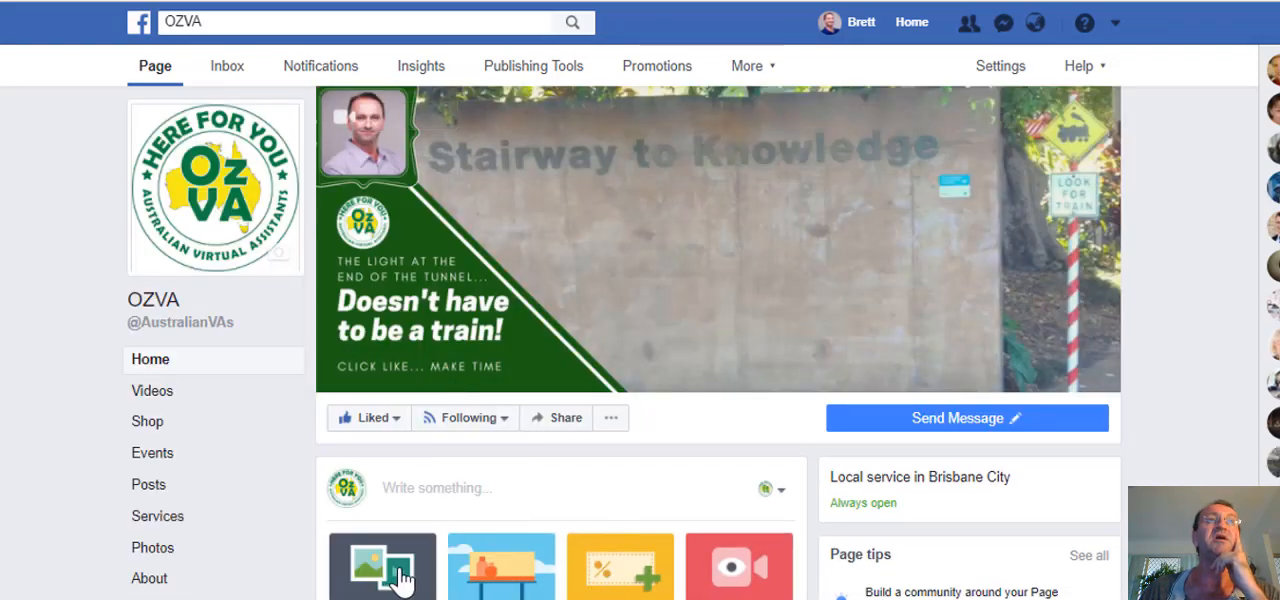
Start a slideshow post on the page and expand the Timeline Photos among the existing photos available to add.
left_click(400, 575)
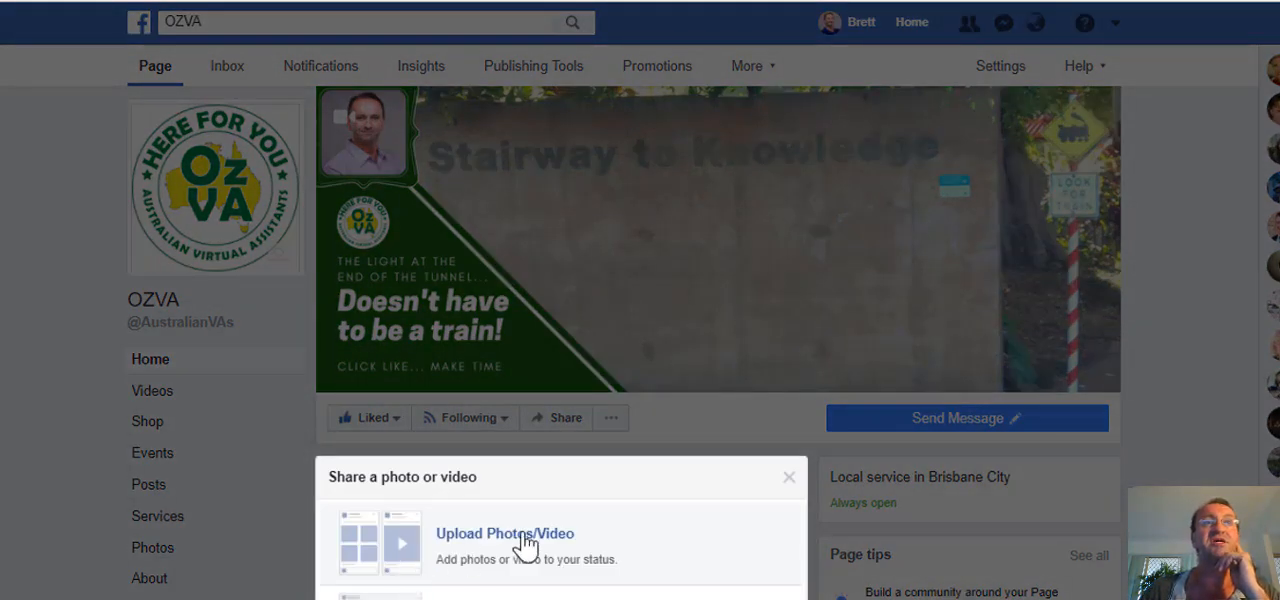
scroll(592, 525, "down", 4)
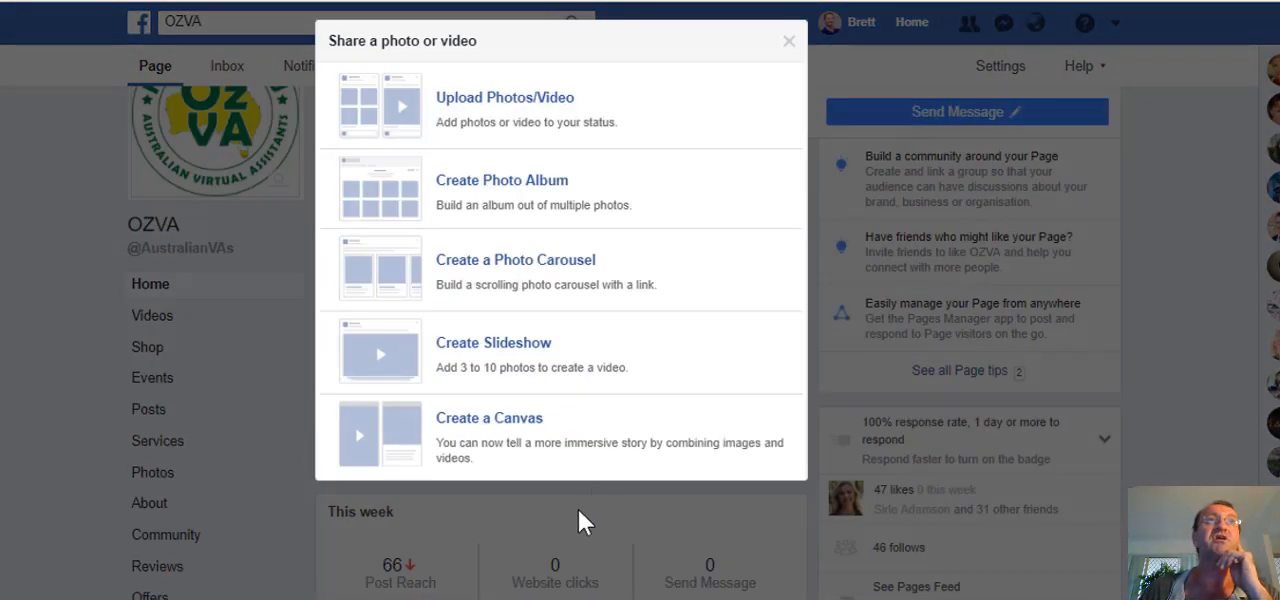
left_click(514, 357)
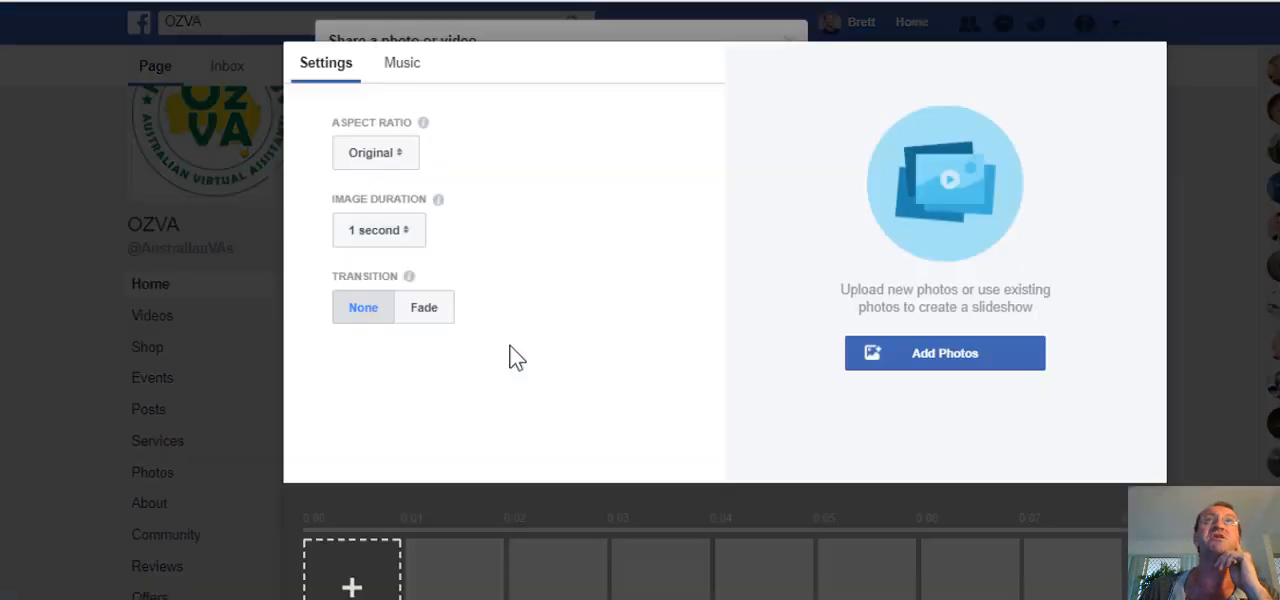
left_click(975, 365)
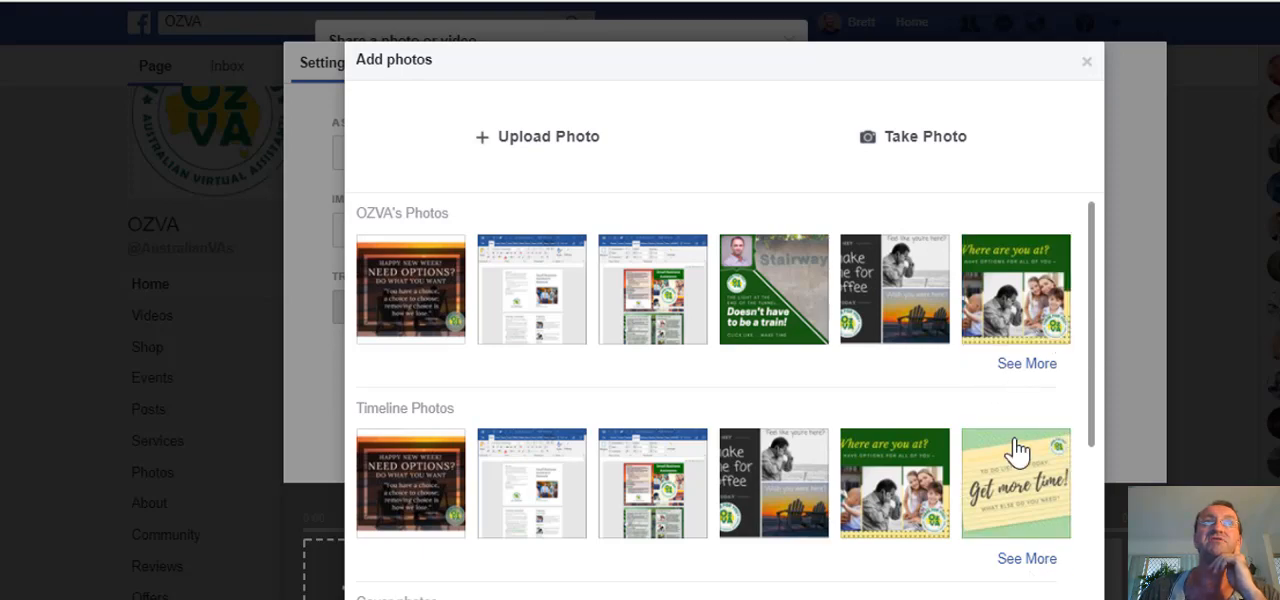
left_click(1047, 566)
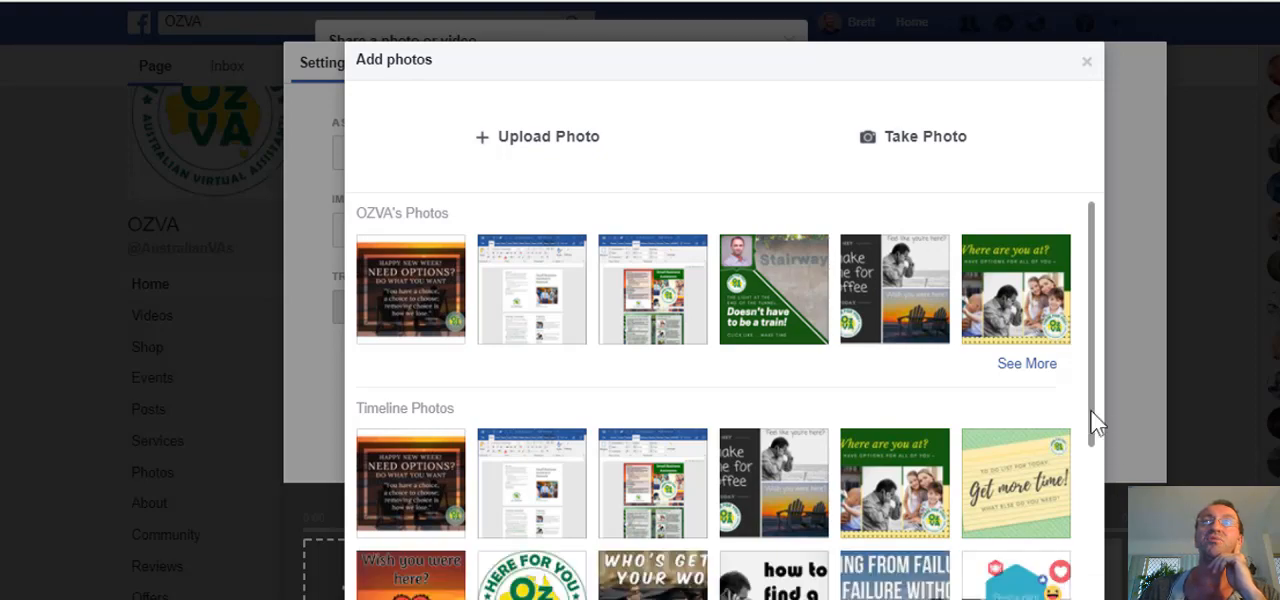
scroll(1094, 437, "down", 3)
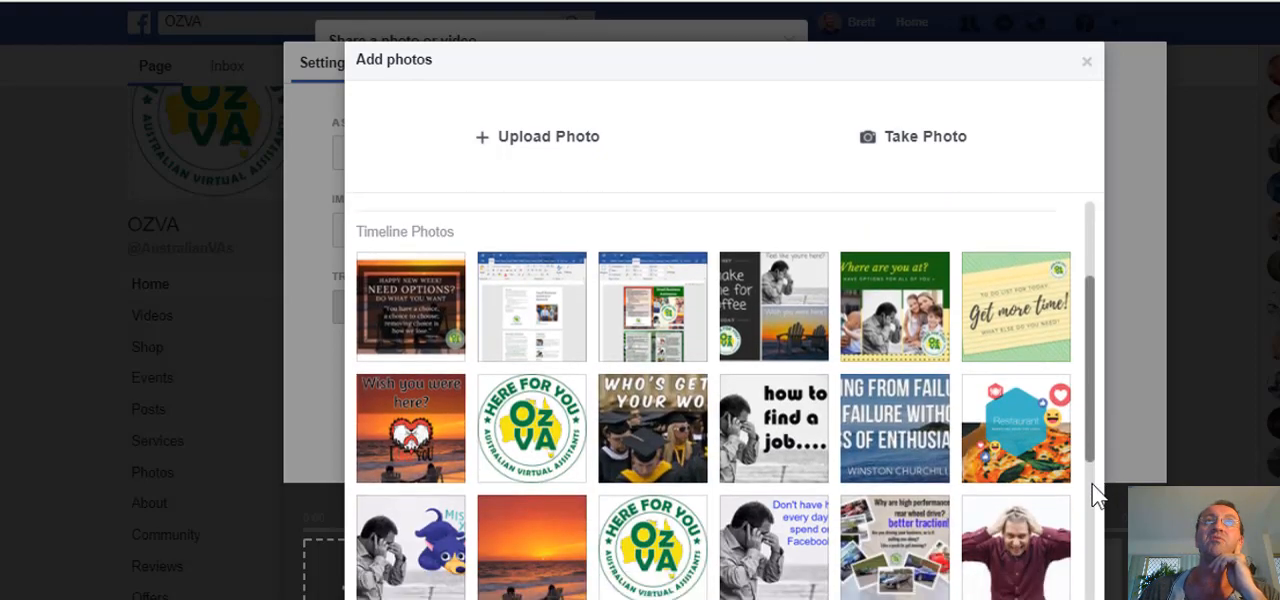
Select nine timeline graphics, from the "Need options?" quote to the OzVA logo, leaving out the "every day" Facebook one, and add them to the slideshow.
left_click(414, 278)
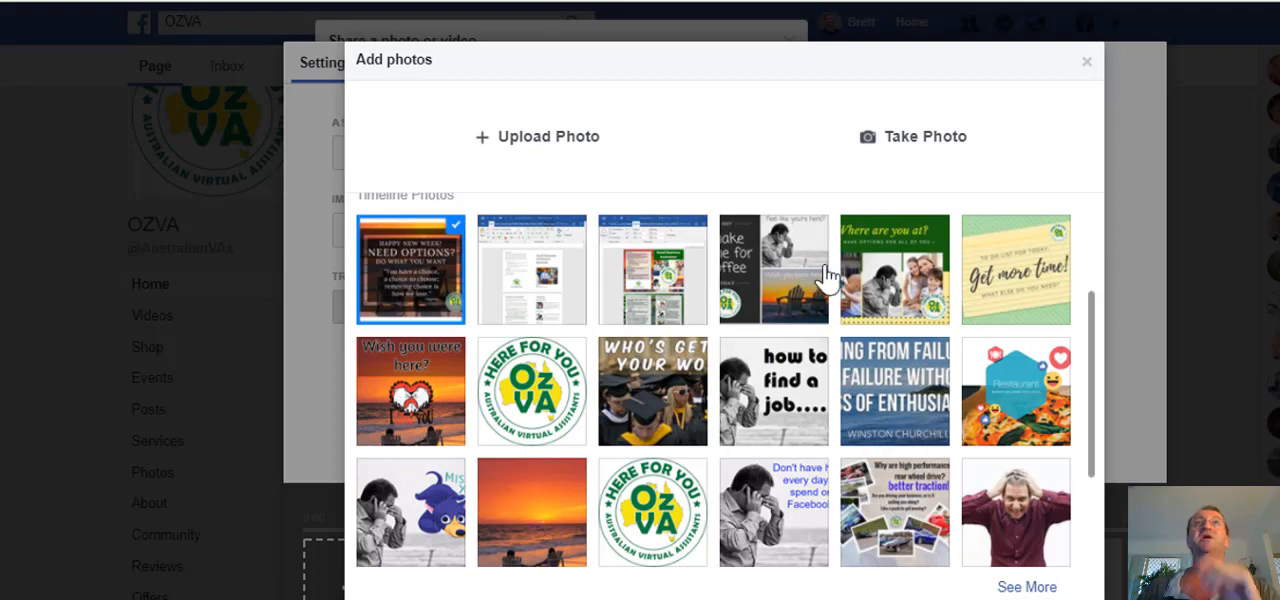
left_click(785, 282)
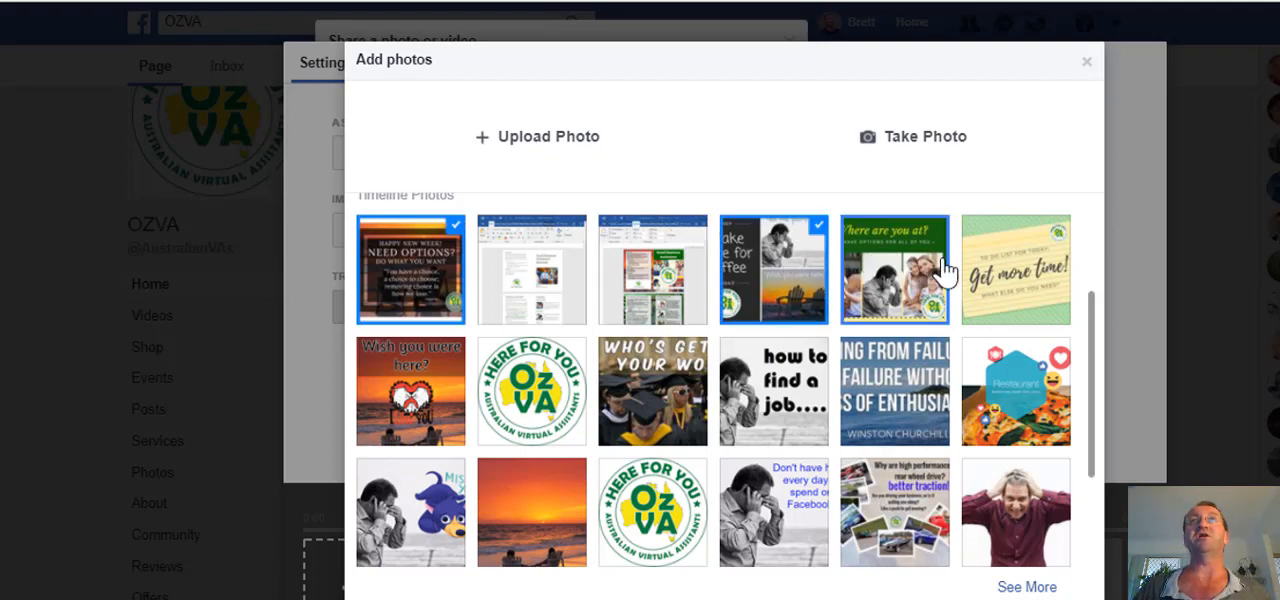
left_click(1020, 254)
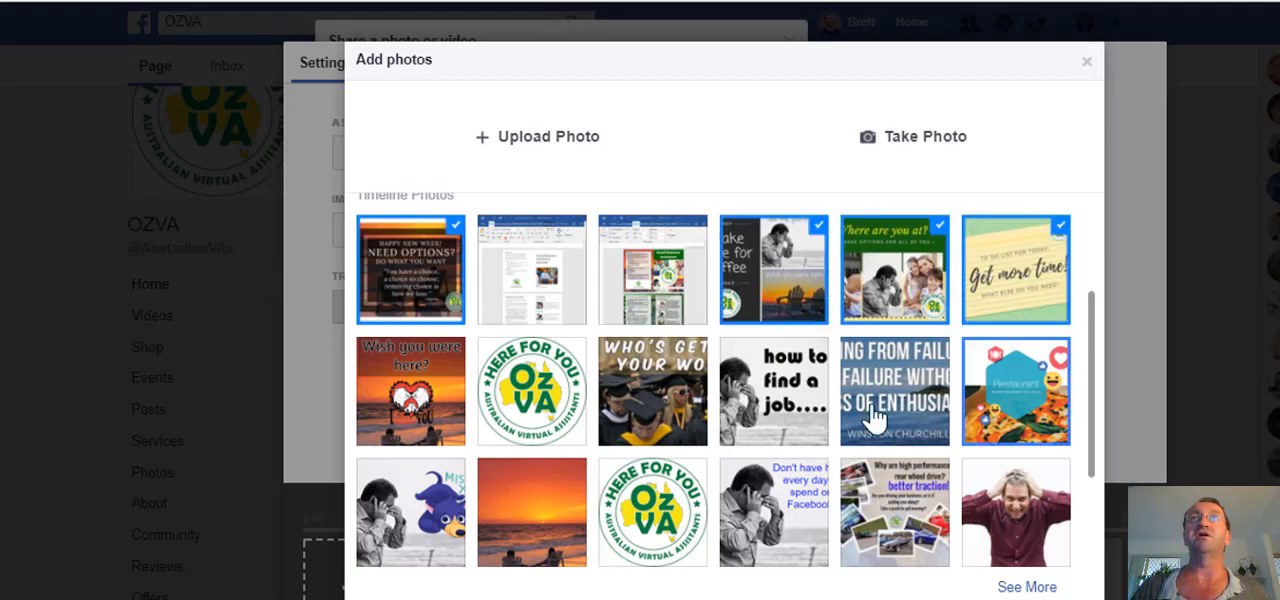
left_click(662, 392)
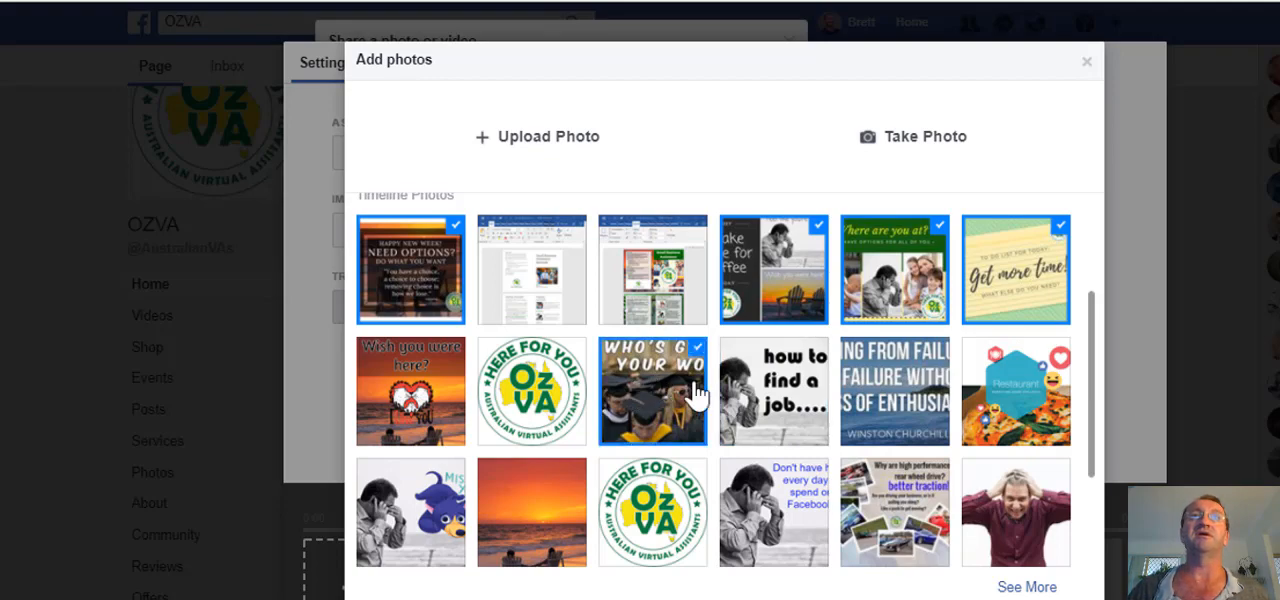
left_click(768, 385)
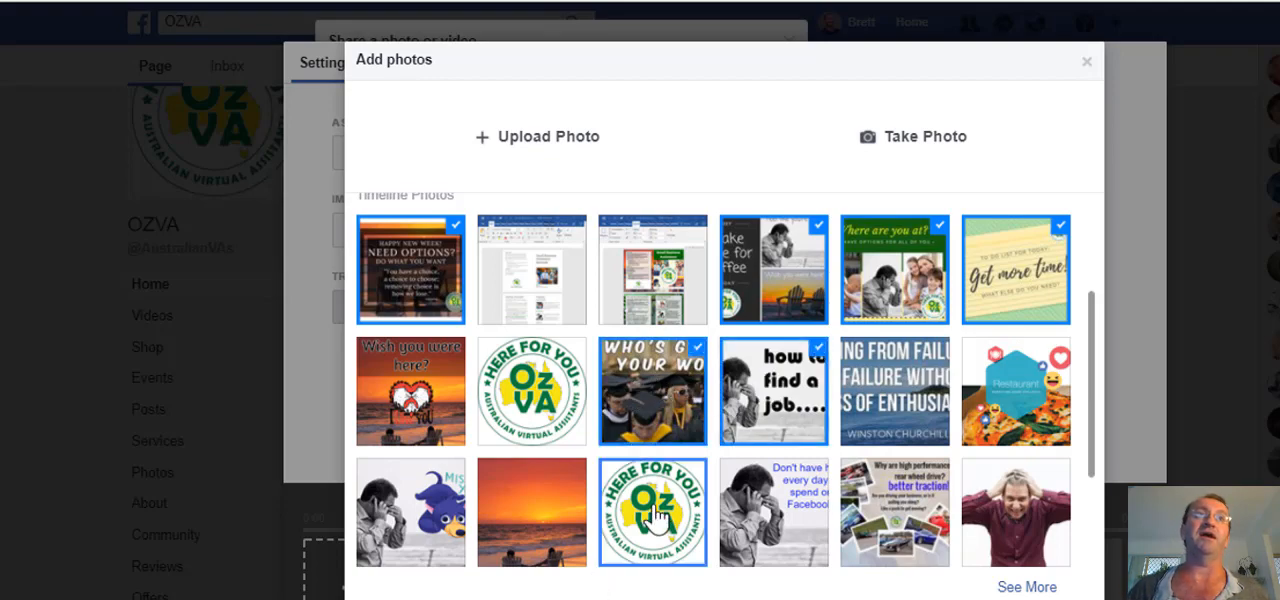
left_click(405, 506)
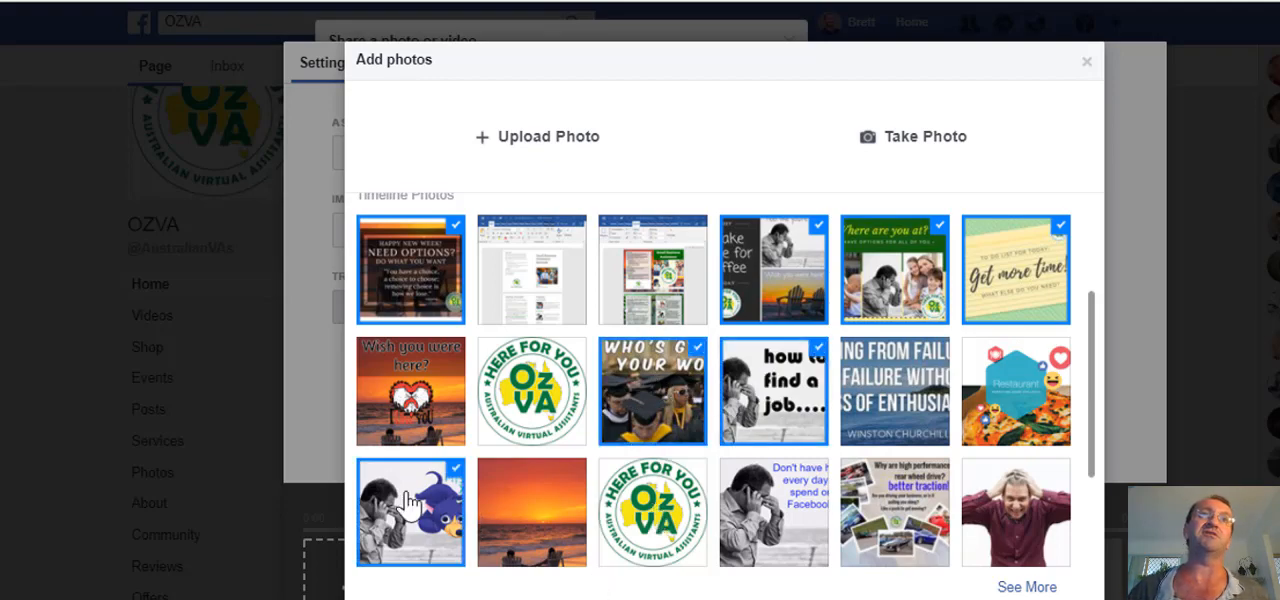
left_click(735, 512)
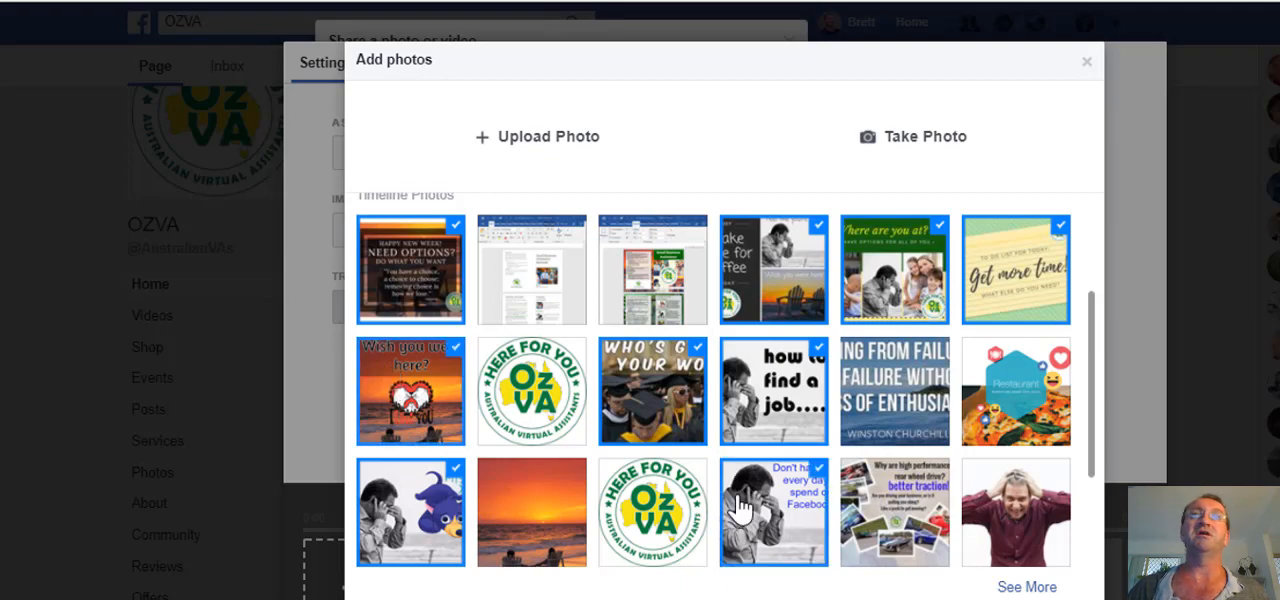
left_click(740, 508)
left_click(676, 512)
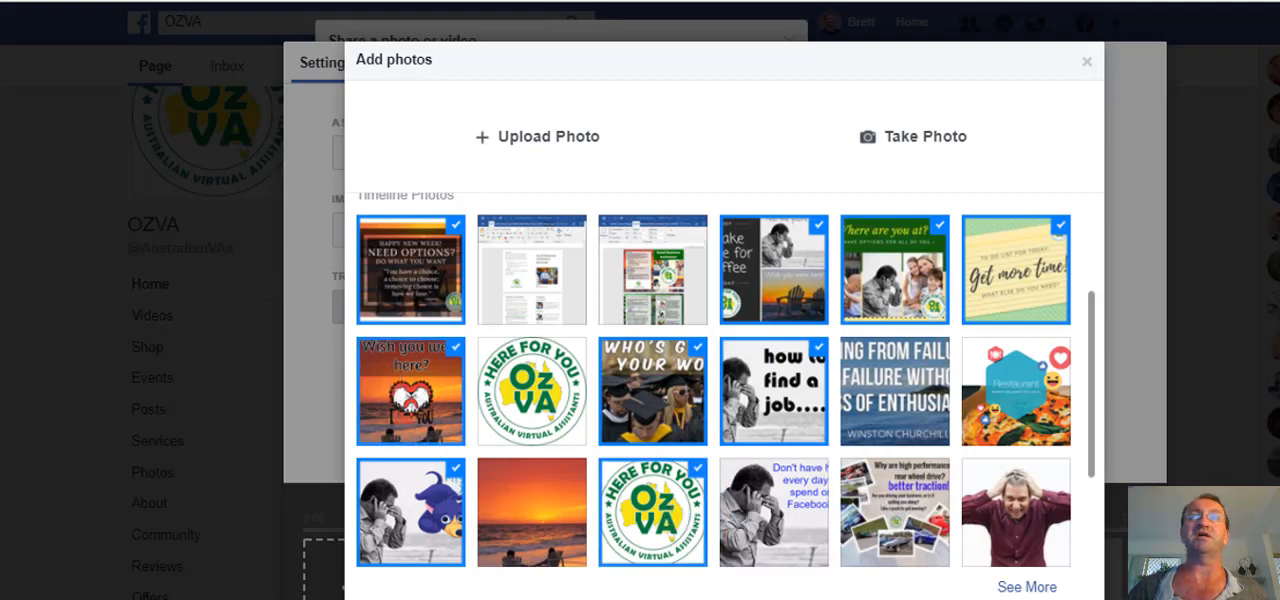
left_click(1062, 598)
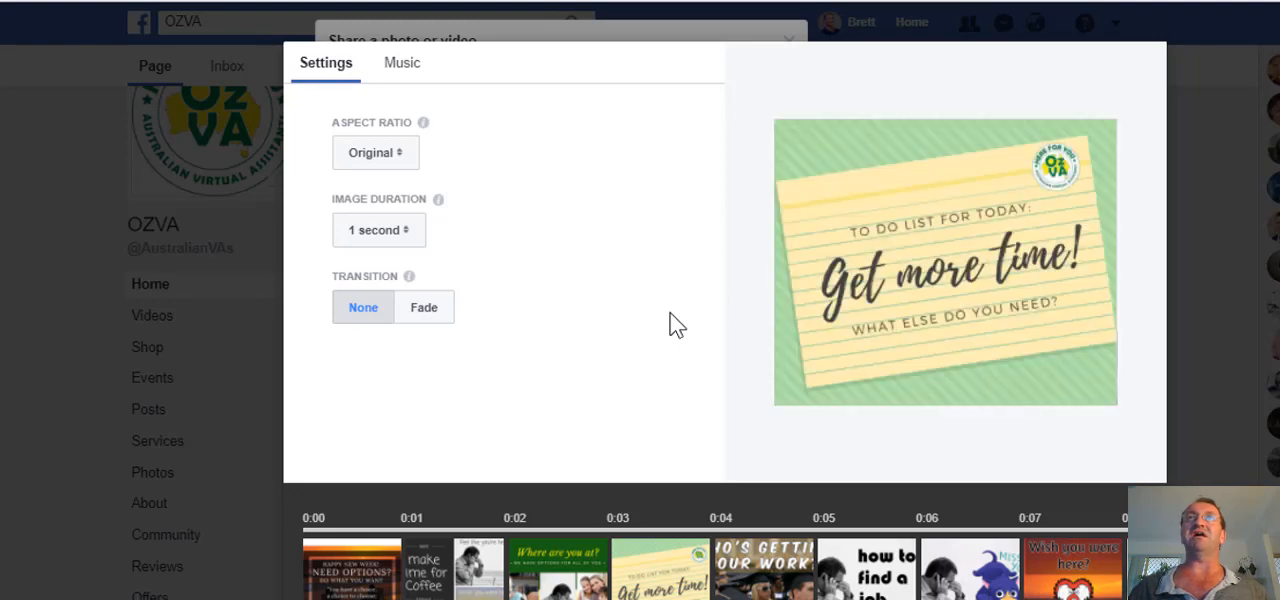
Set the slideshow's transition to Fade and its image duration to 2 seconds.
left_click(425, 310)
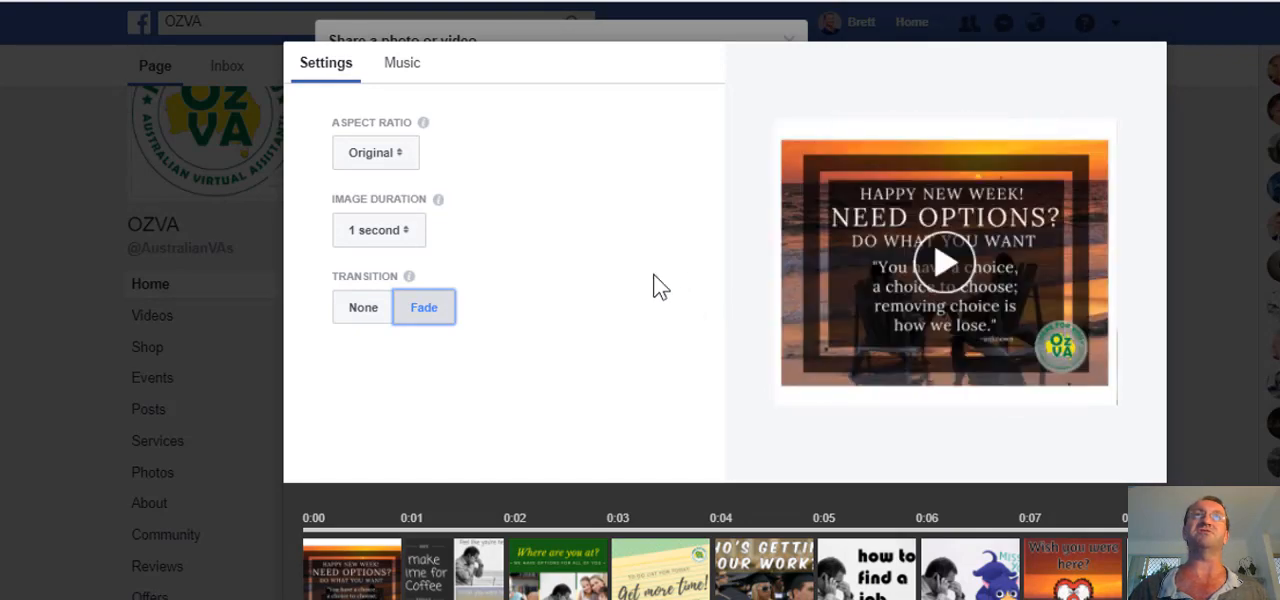
left_click(394, 232)
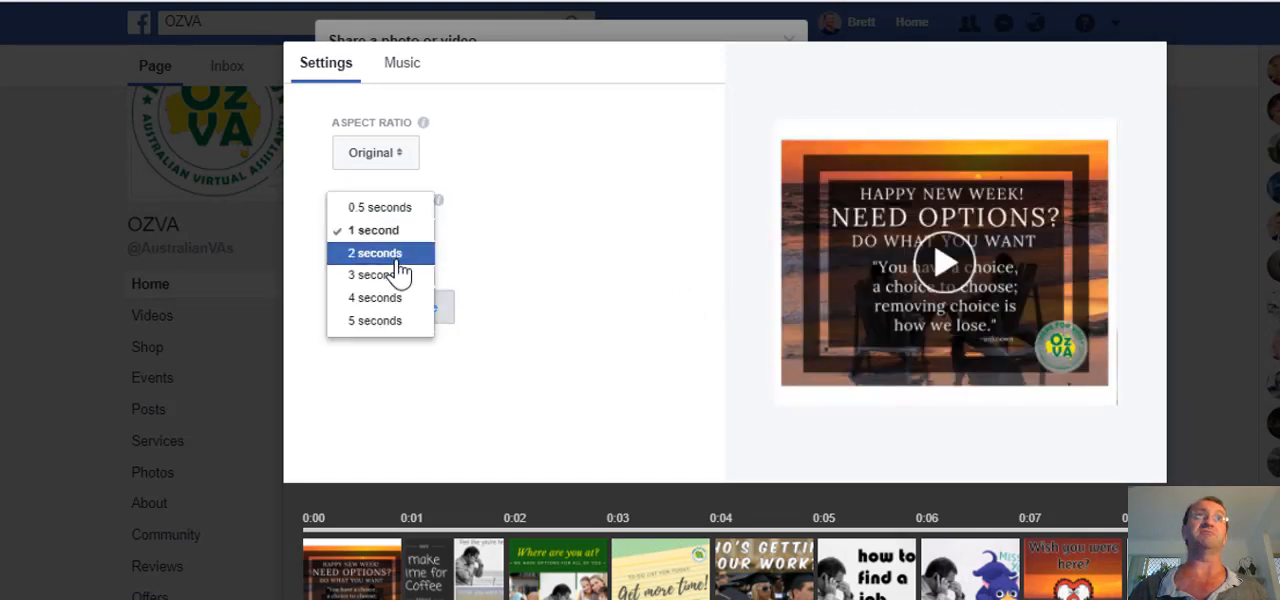
left_click(398, 262)
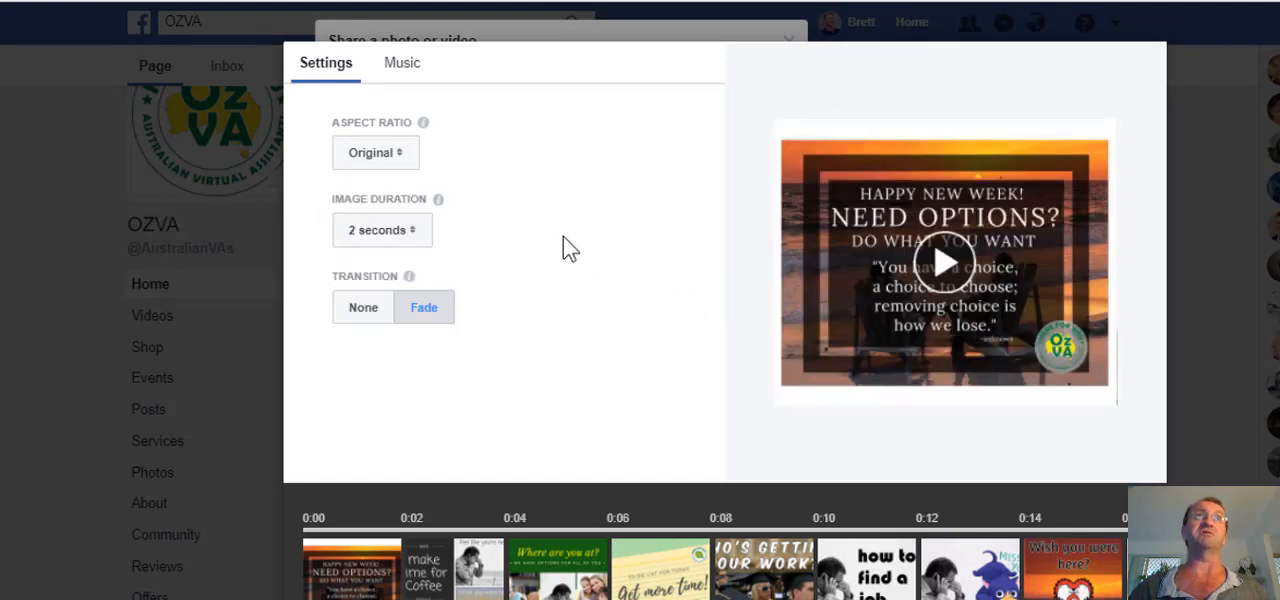
Preview the slideshow in the Square (1:1) aspect ratio and return it to Original.
left_click(398, 155)
left_click(430, 178)
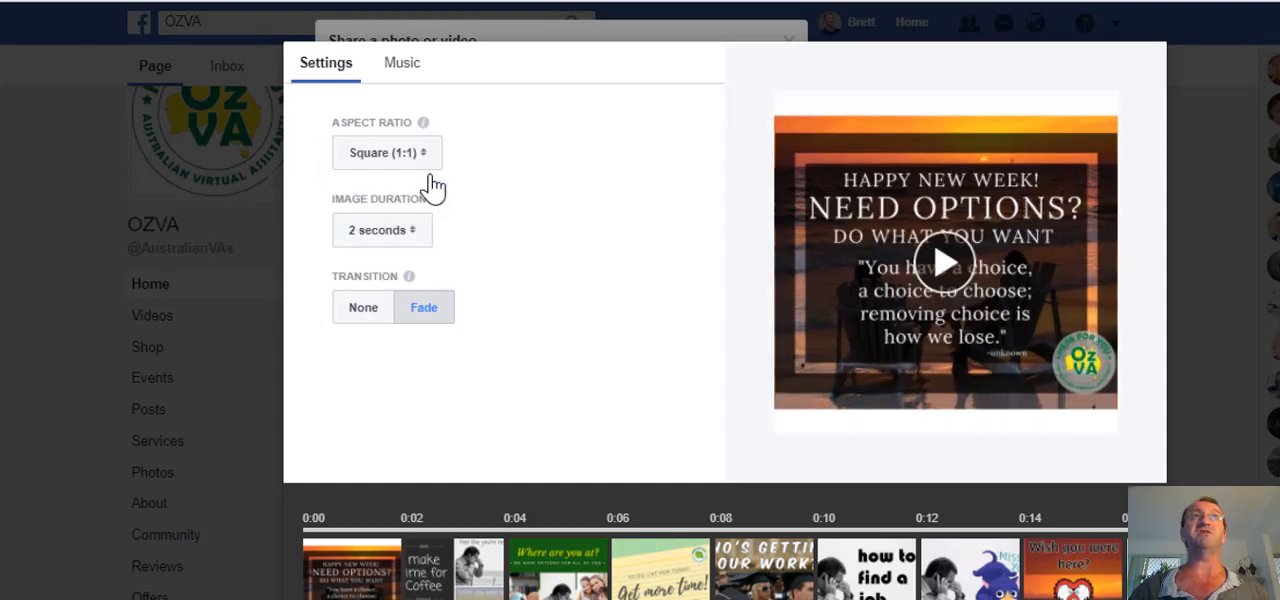
left_click(952, 264)
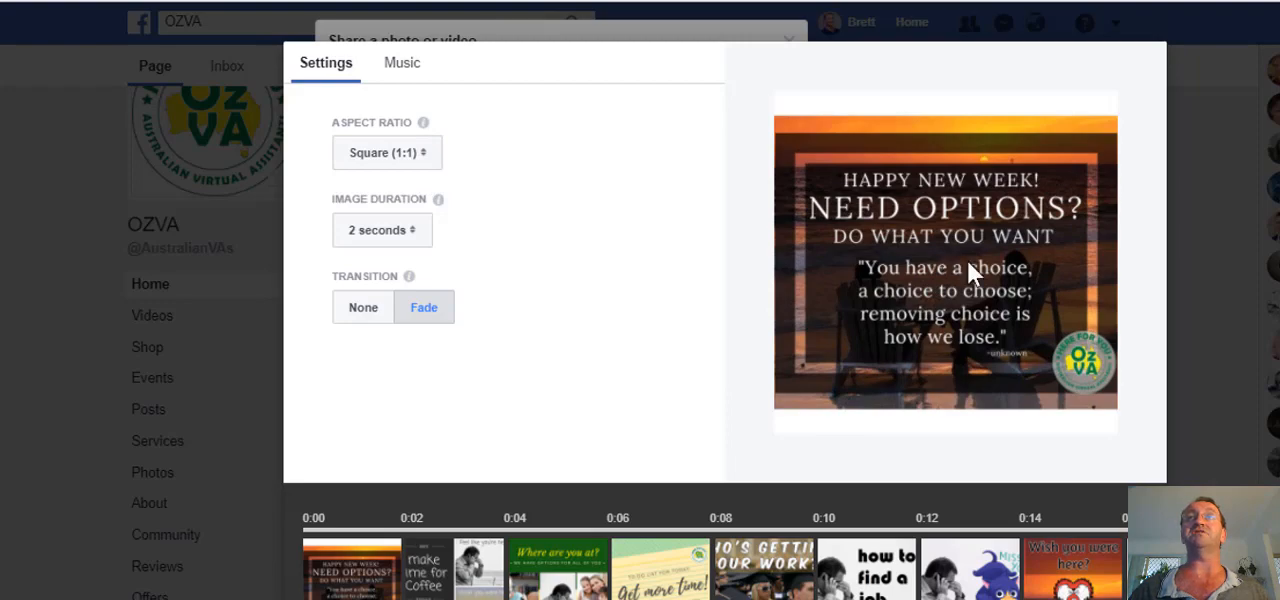
left_click(396, 154)
left_click(388, 133)
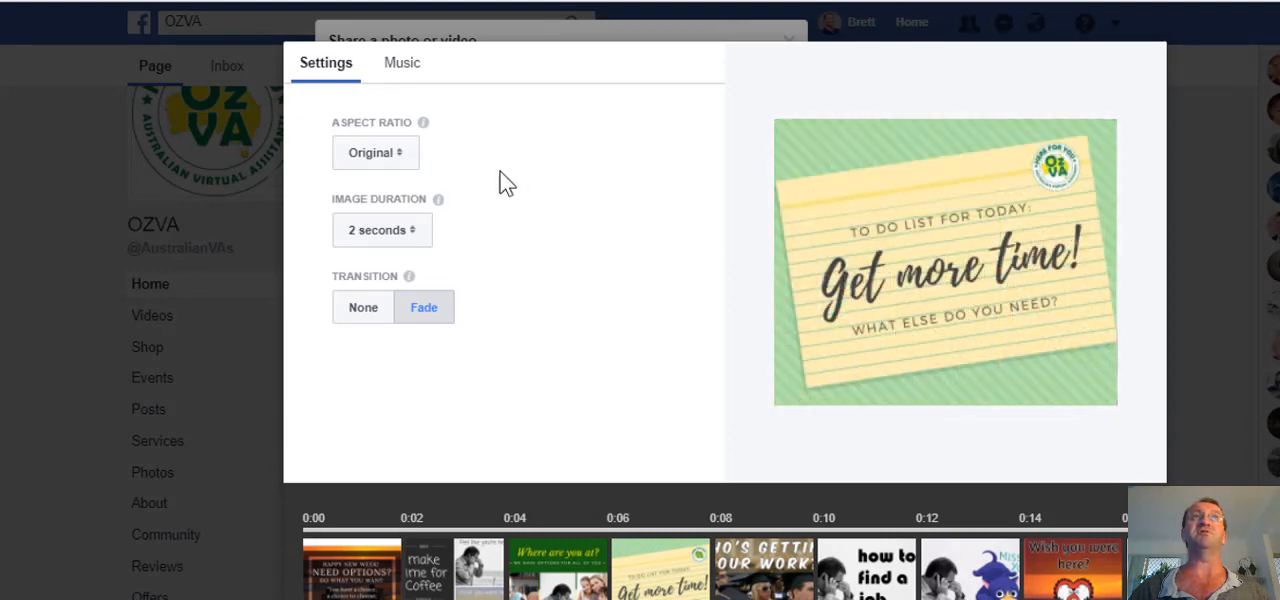
Try the Rectangle (16:9) and Vertical (2:3) aspect ratios on the slideshow and restore Original.
left_click(413, 156)
left_click(420, 199)
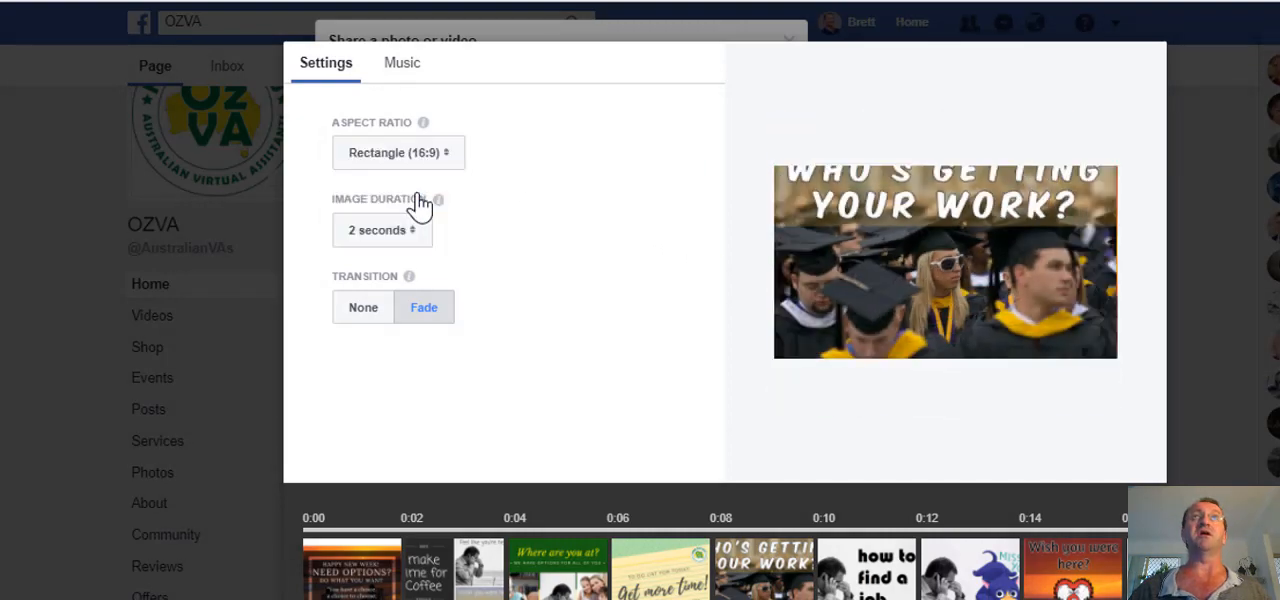
left_click(434, 160)
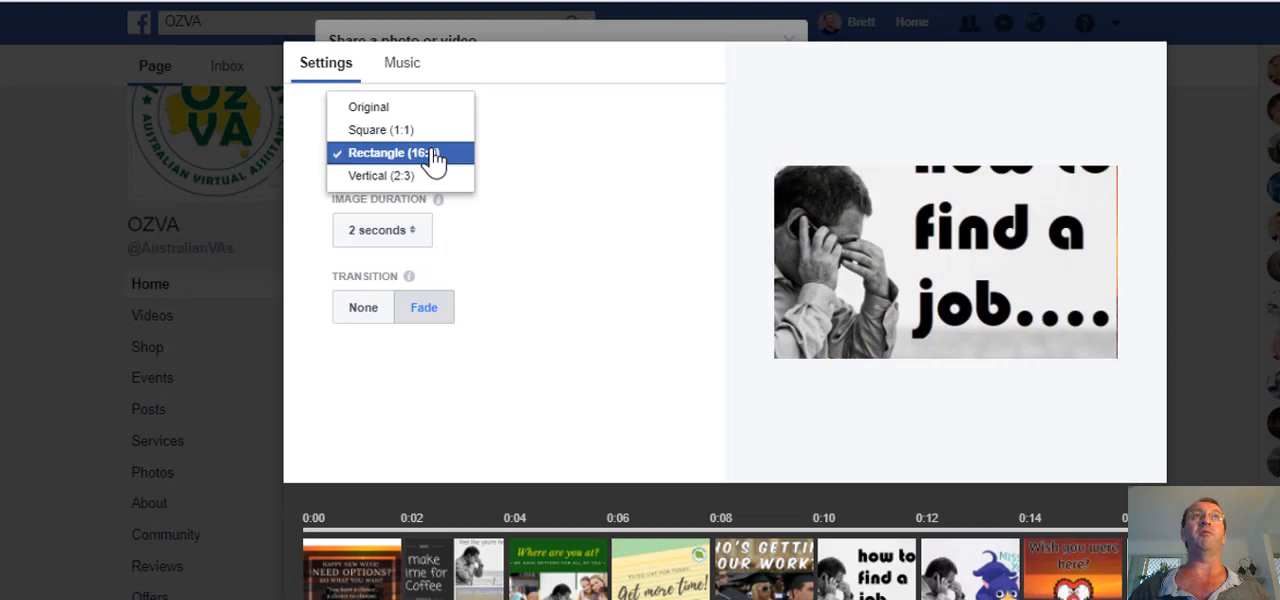
left_click(407, 180)
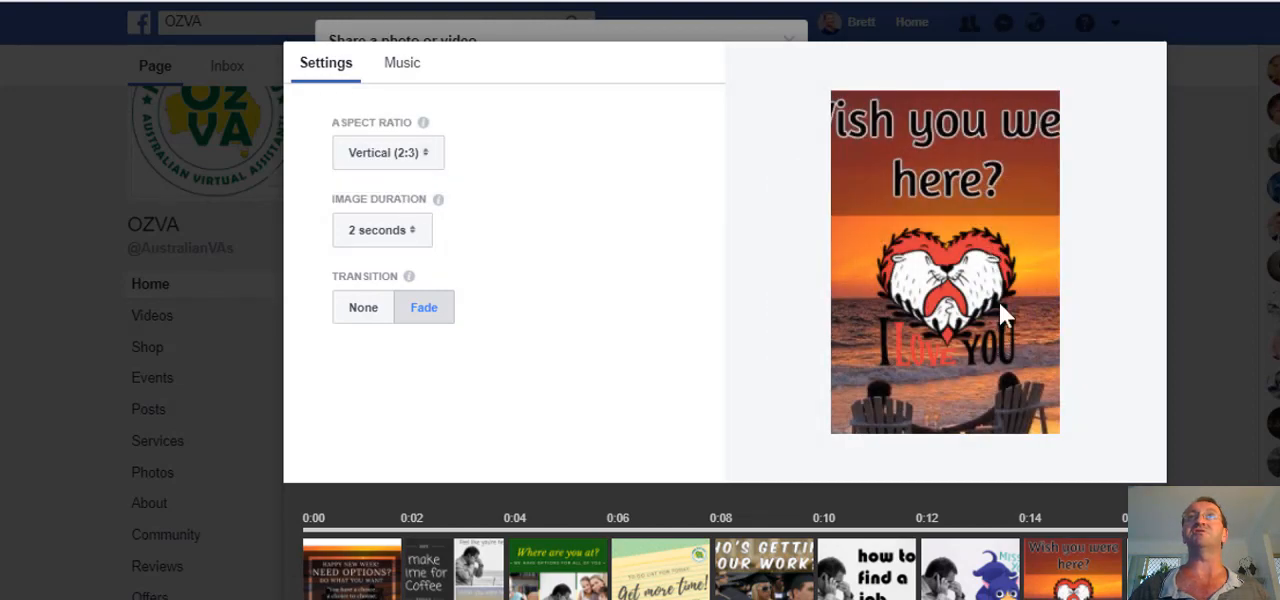
left_click(413, 163)
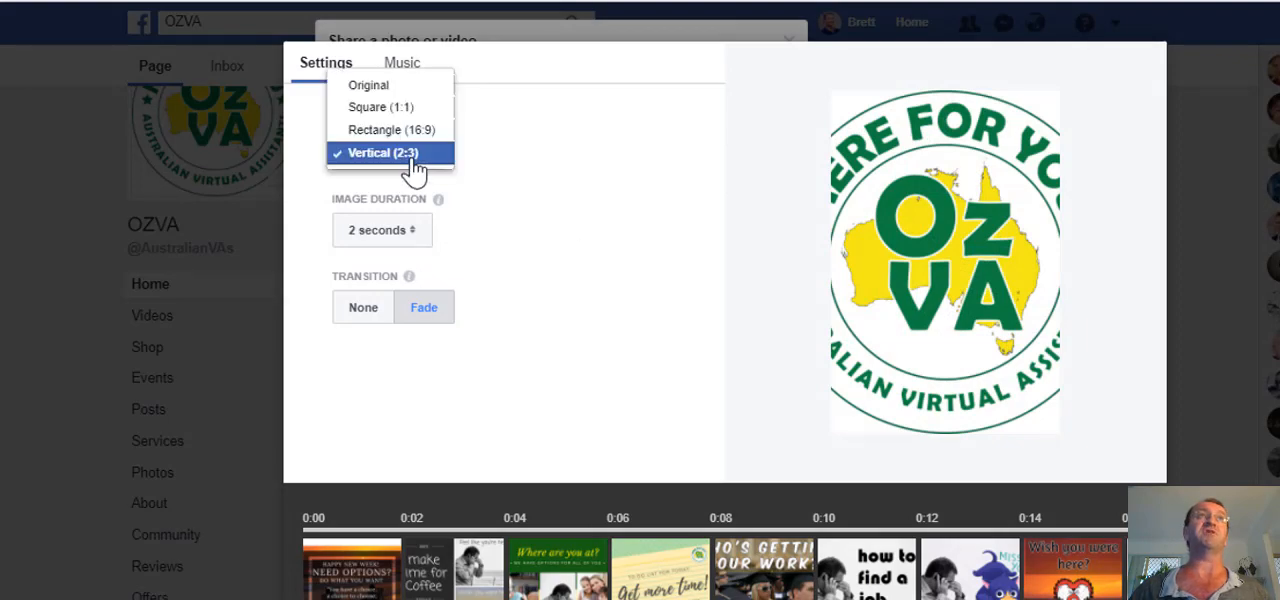
left_click(395, 86)
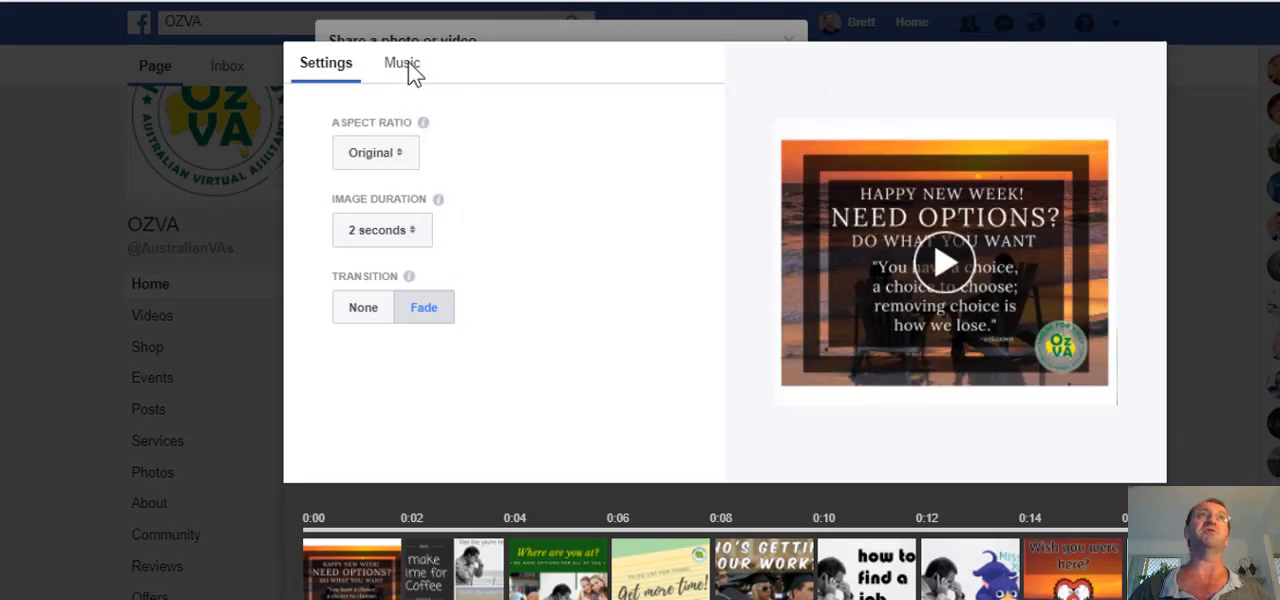
Try the Garage Groove track, set the slideshow's music to Action and finish the slideshow for the post.
left_click(403, 66)
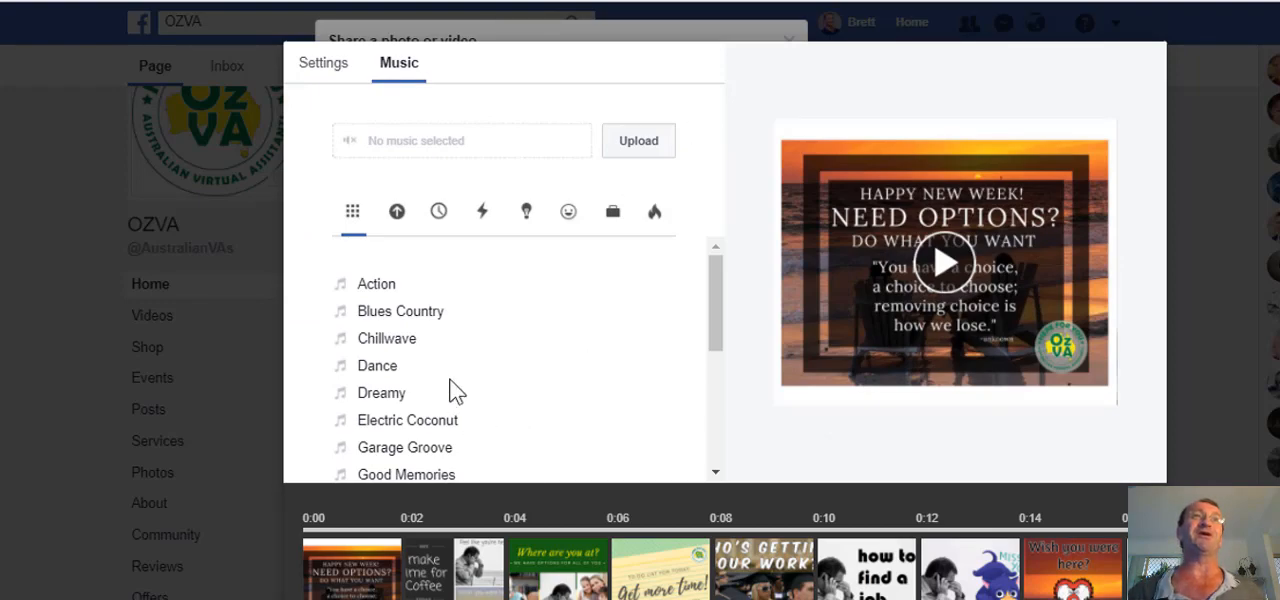
double_click(553, 445)
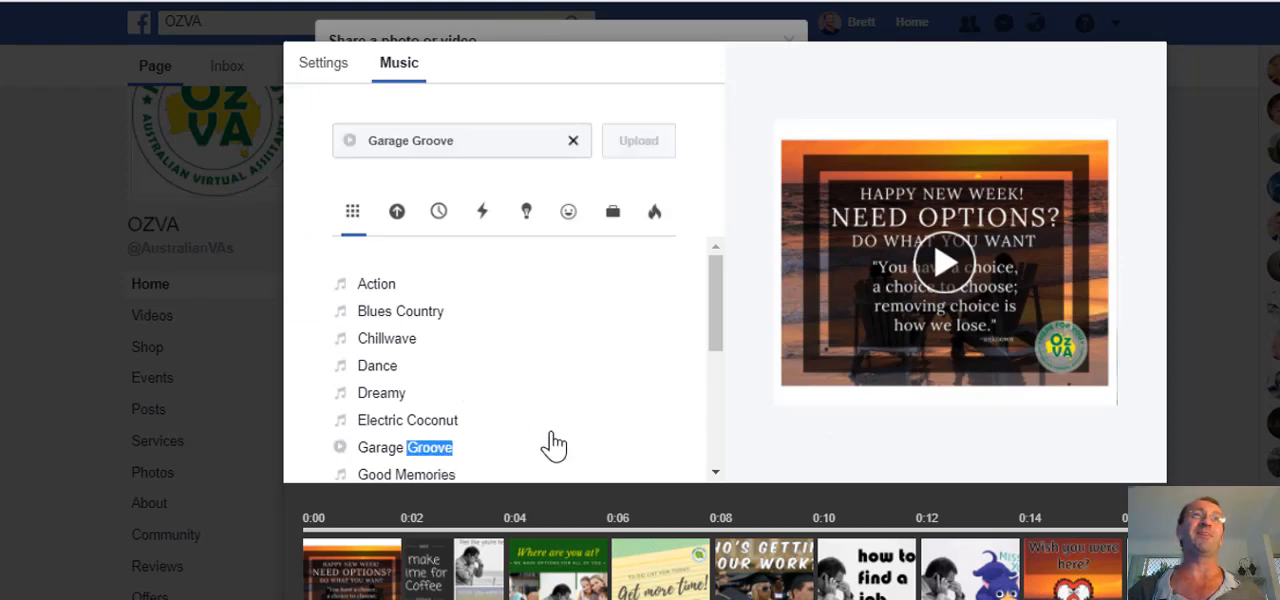
left_click(397, 453)
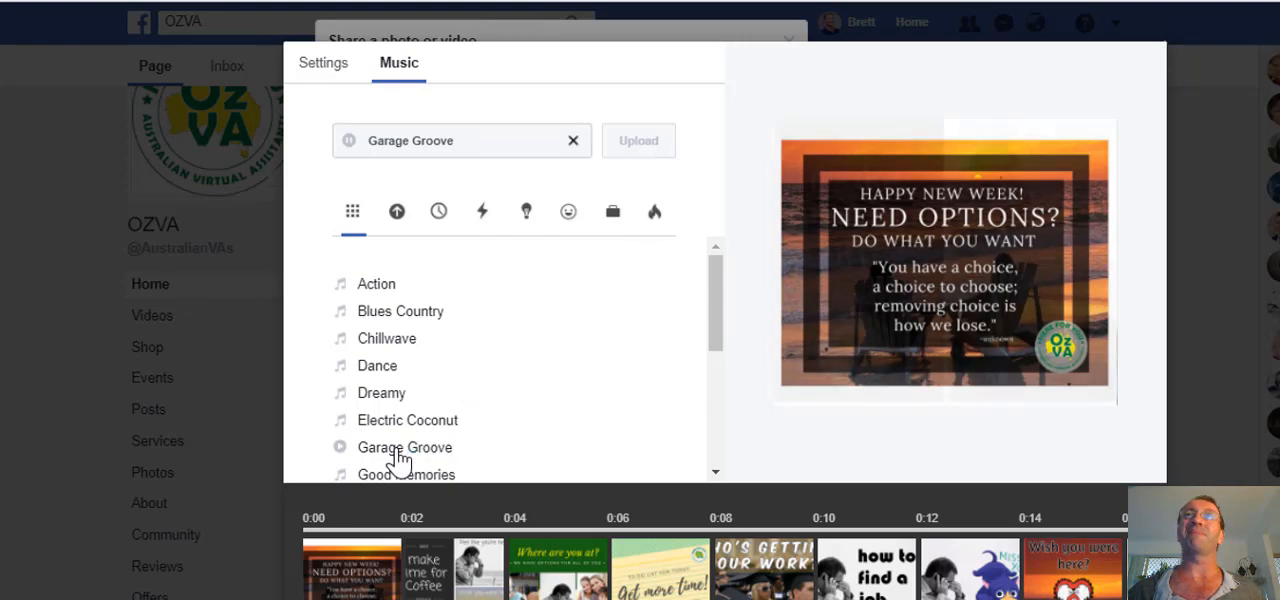
left_click(377, 285)
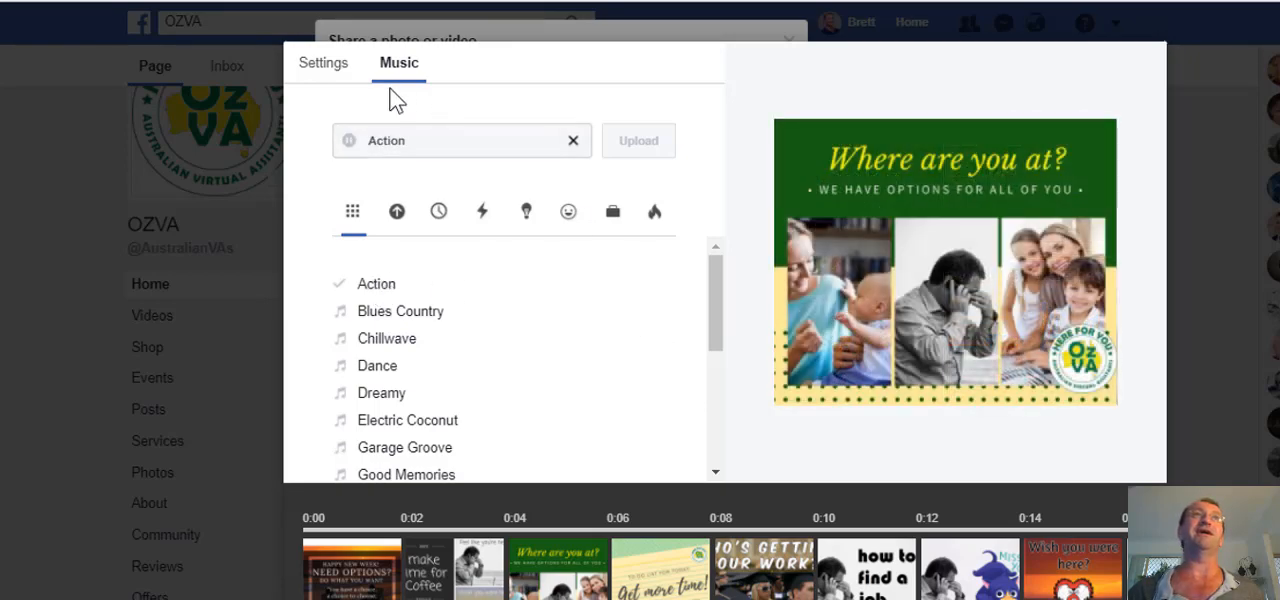
left_click(341, 68)
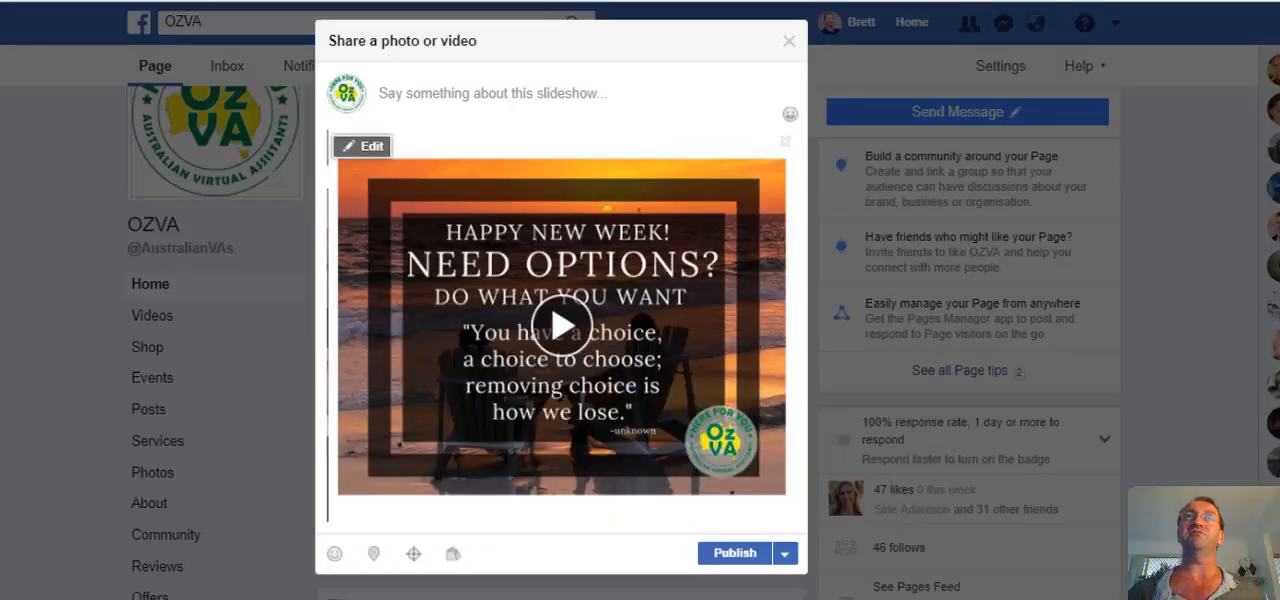
Look over the scheduling options and publication date calendar for the slideshow post, and return to the post without scheduling it.
left_click(785, 556)
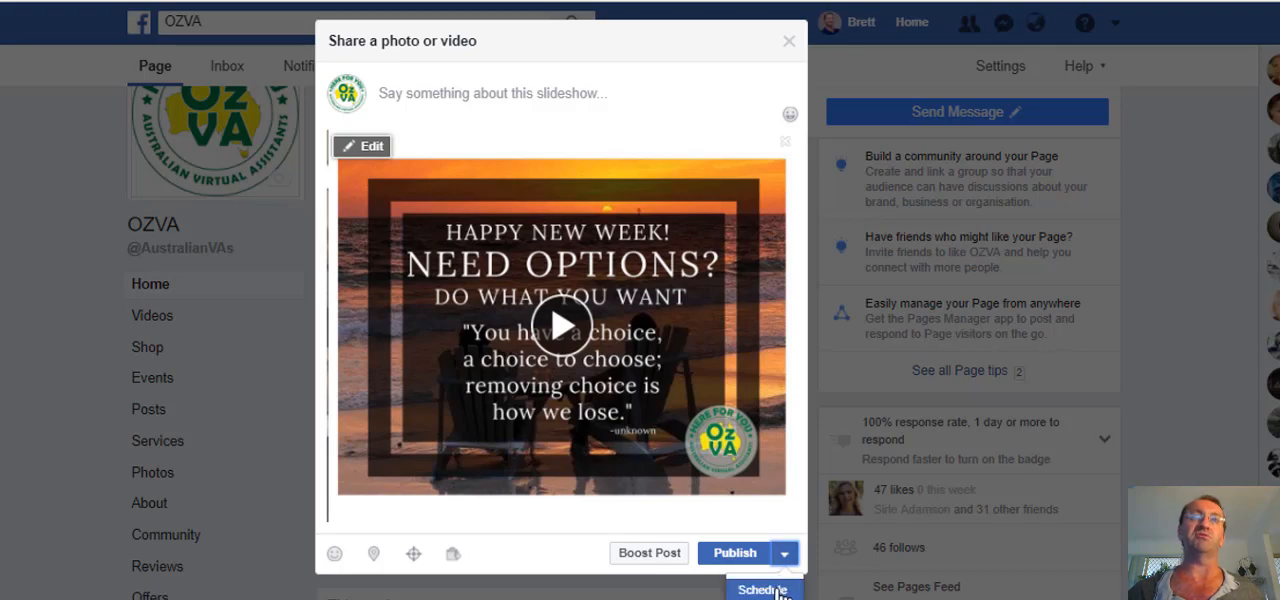
left_click(779, 591)
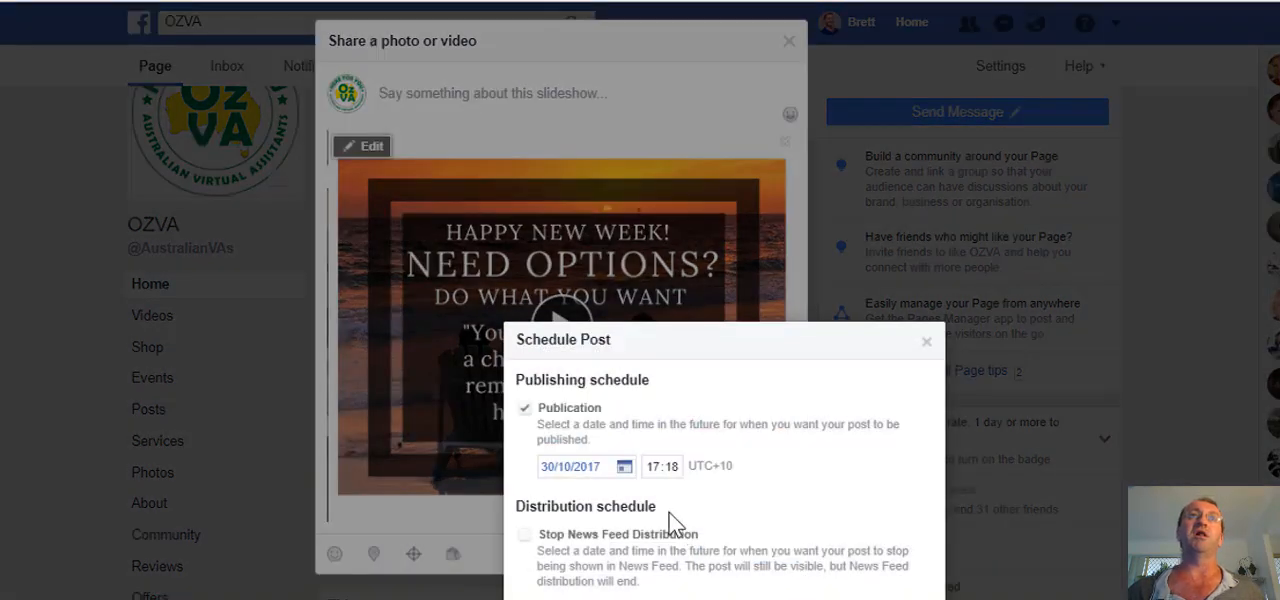
left_click(606, 470)
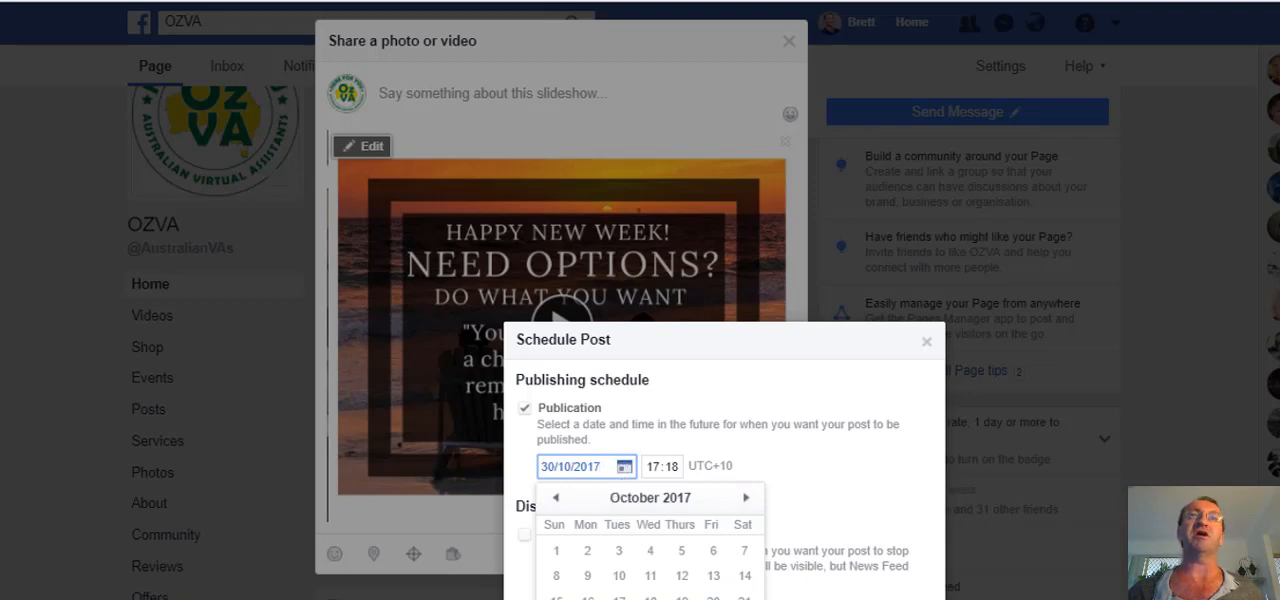
key("Escape")
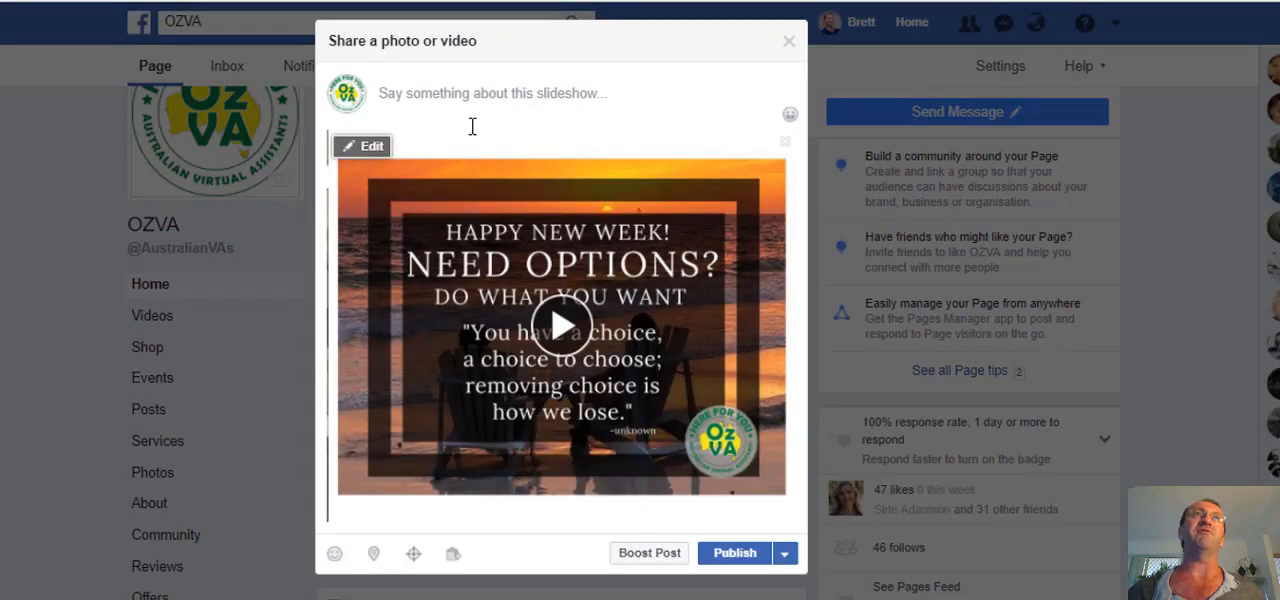
Enter a message beginning "Hear is an example of how you can use your posted images to do a slideshow summary of your week for your customer".
left_click(470, 87)
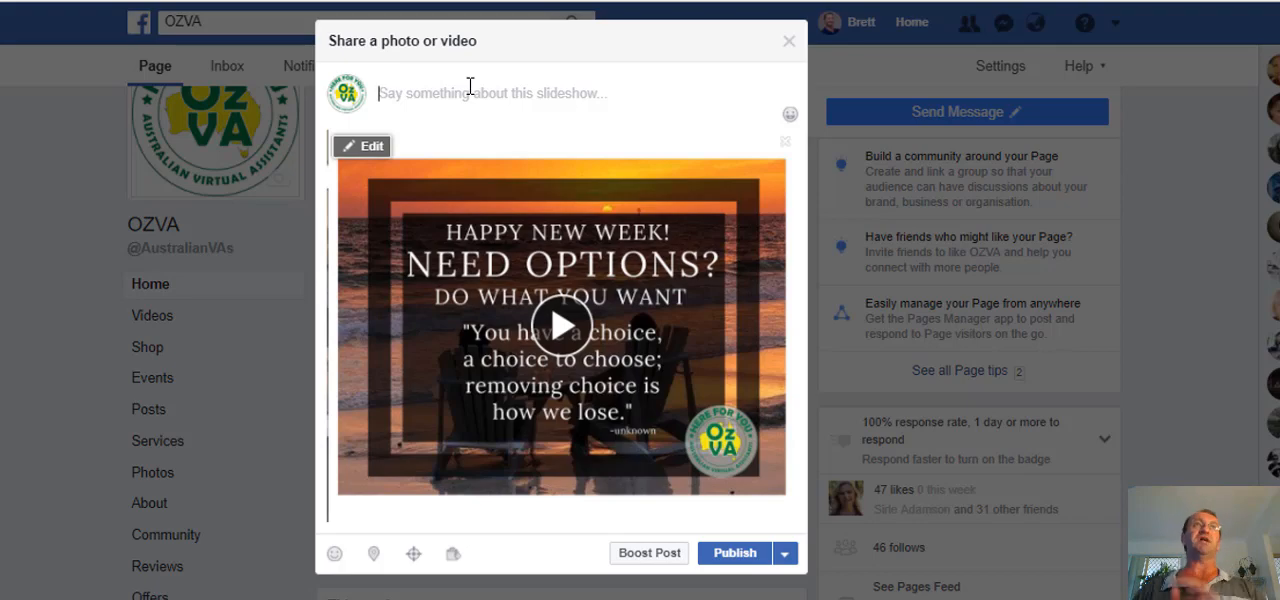
type("He")
type("ar is an example of how you can use your posted images to do a slideshow summary of your week for your customer to see what they may have missed out on")
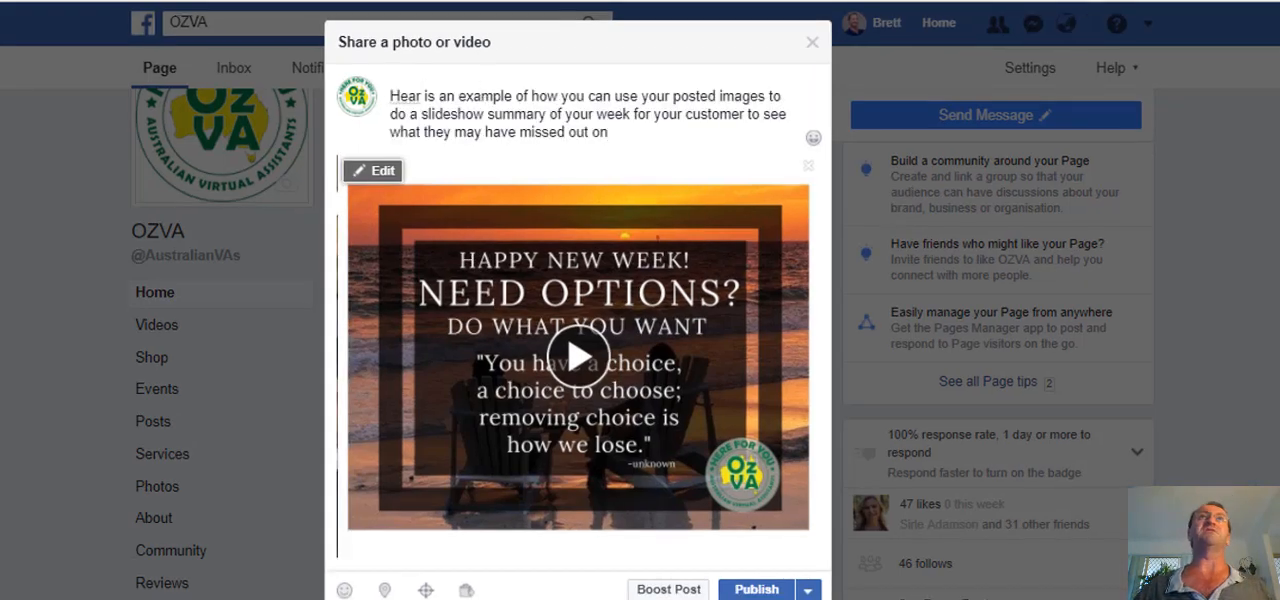
Replace the word "customer" with "fan" in the slideshow post's message.
left_click(746, 114)
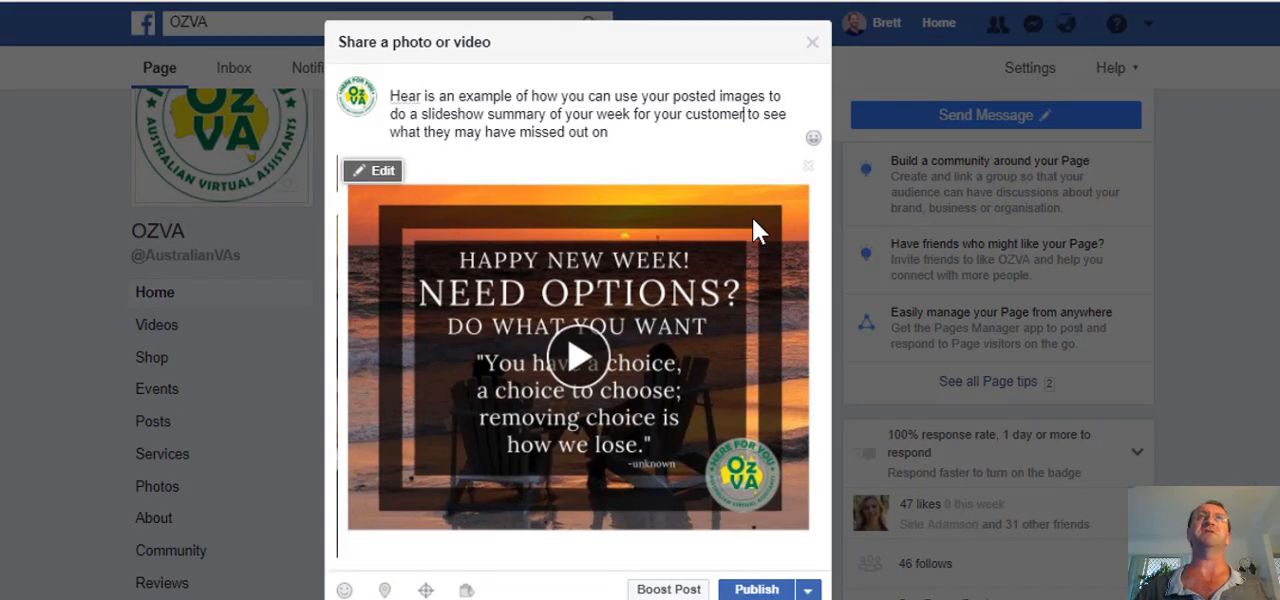
key("BackSpace")
key("BackSpace")
key("BackSpace")
key("BackSpace")
key("BackSpace")
key("BackSpace")
key("BackSpace")
key("BackSpace")
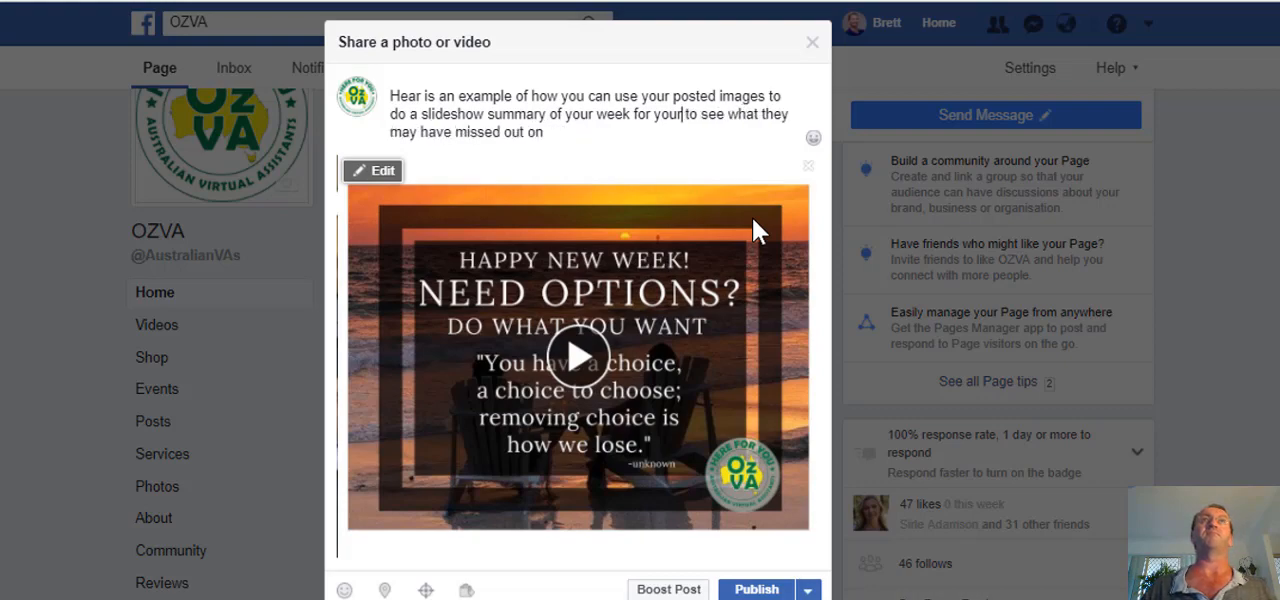
type("fan")
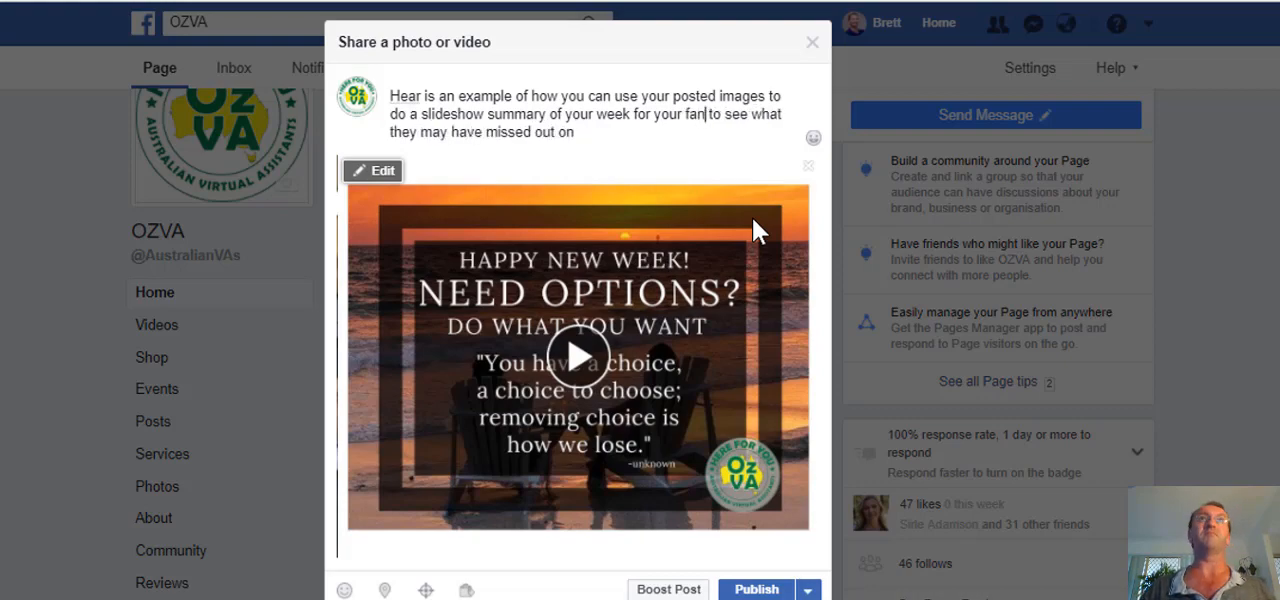
End the post's message with an ellipsis and correct the misspelled "Hear" to "Here".
left_click(612, 133)
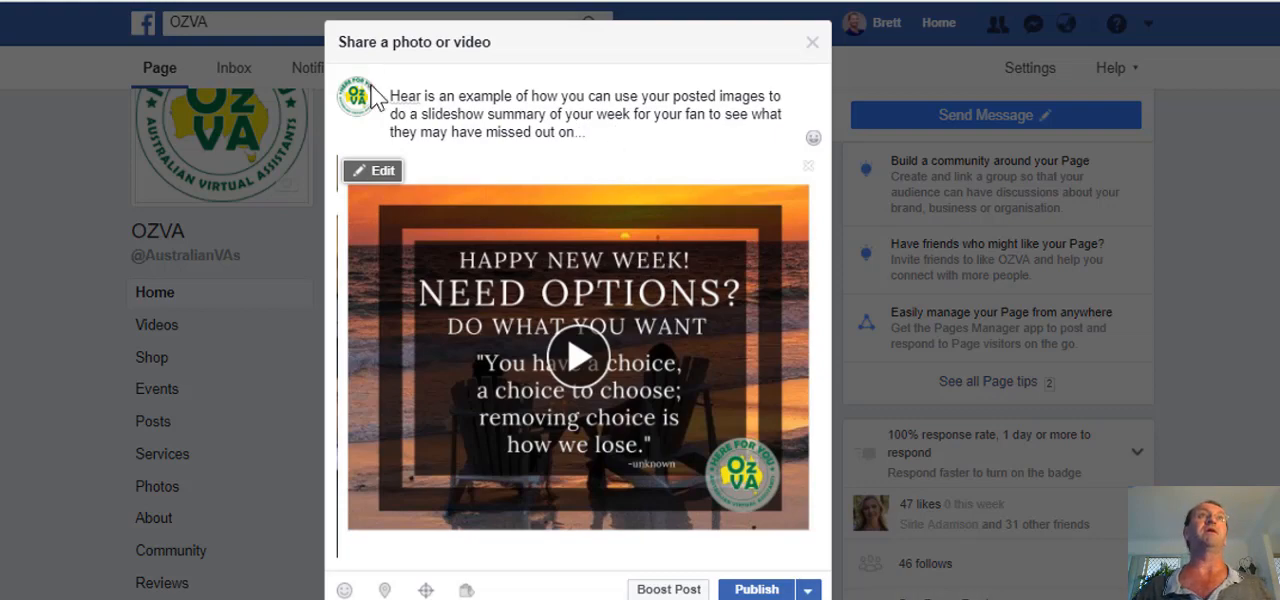
right_click(408, 94)
left_click(440, 108)
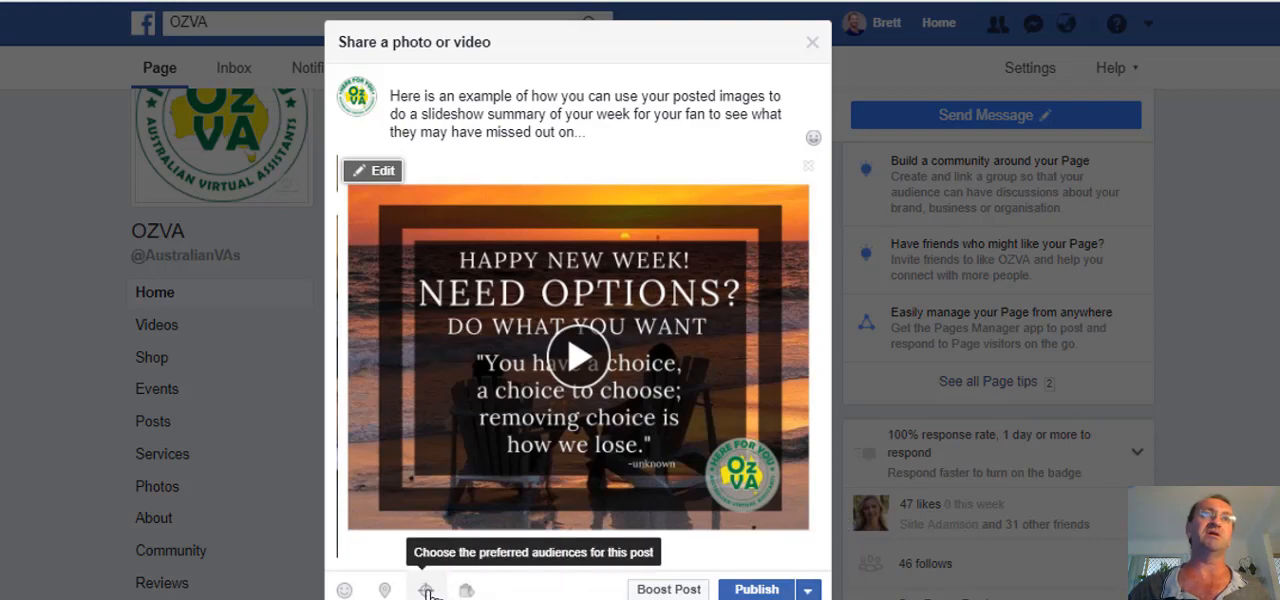
Tag the 15 Minute Chat product in the slideshow post and add the feeling "accomplished".
left_click(466, 592)
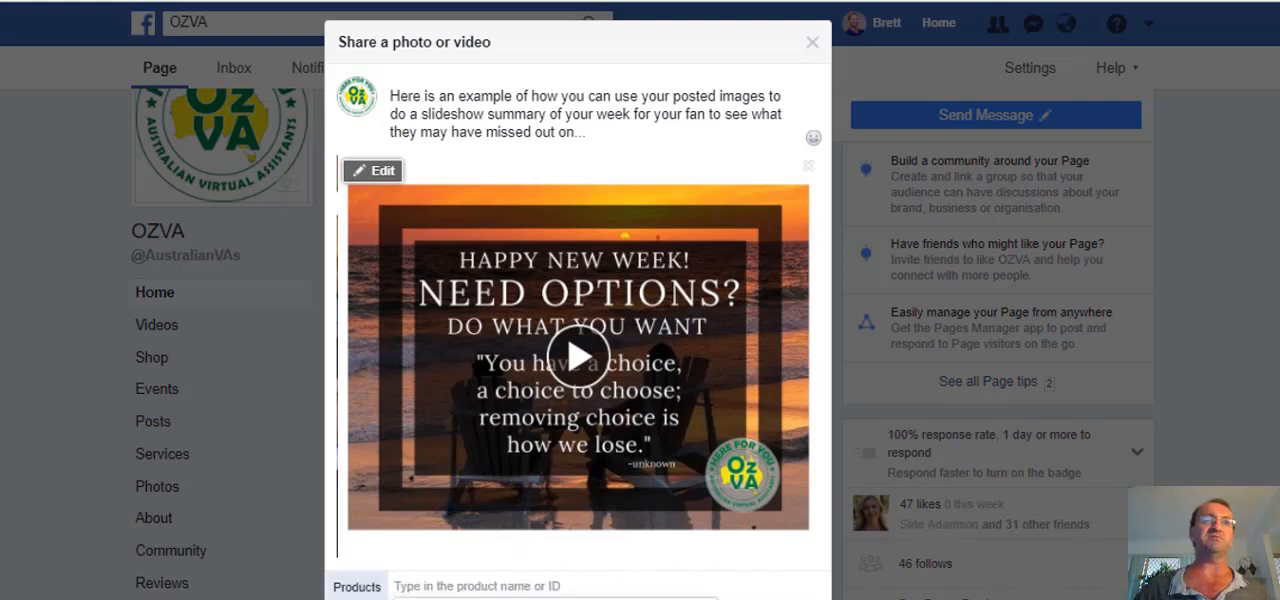
key("Return")
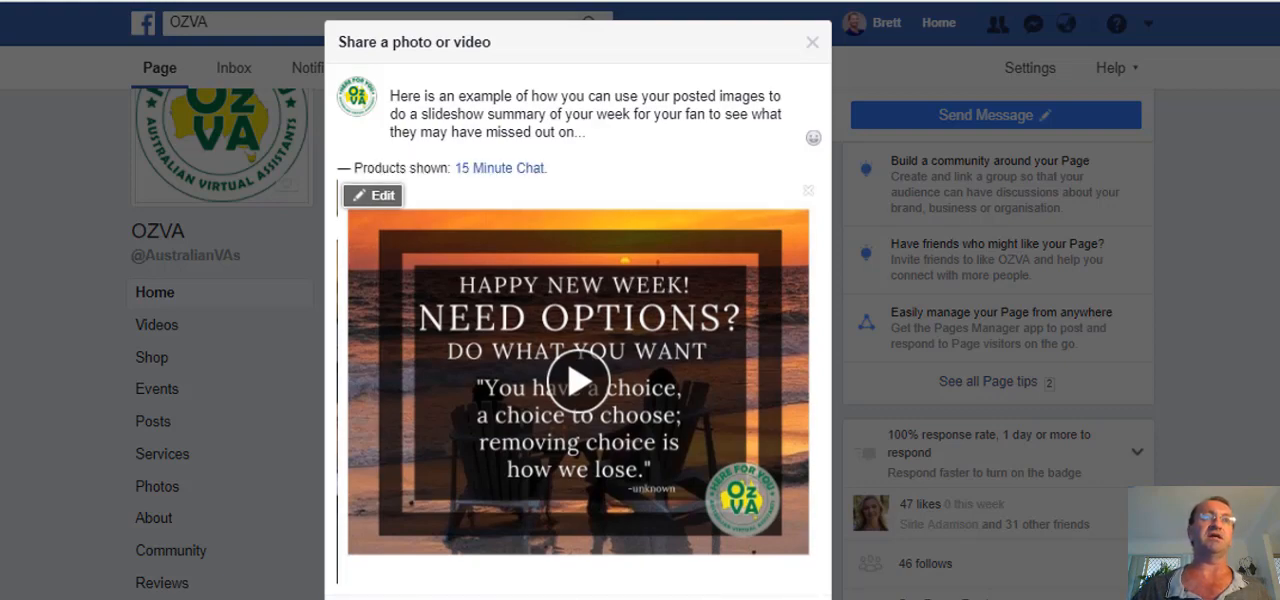
left_click(427, 598)
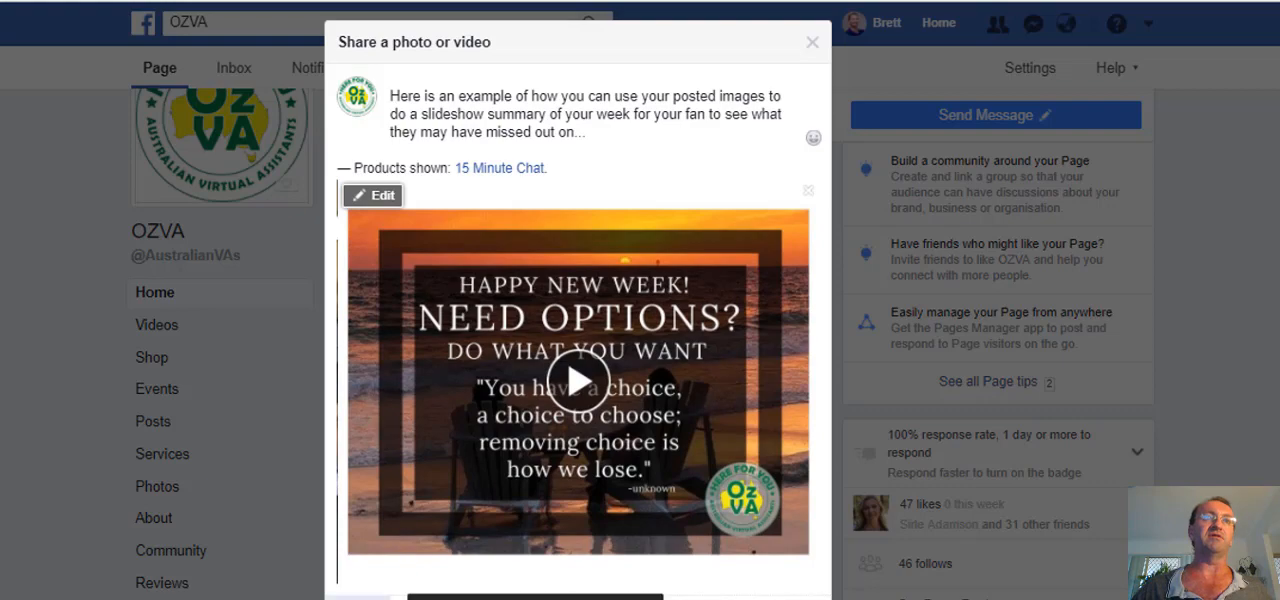
scroll(578, 400, "down", 5)
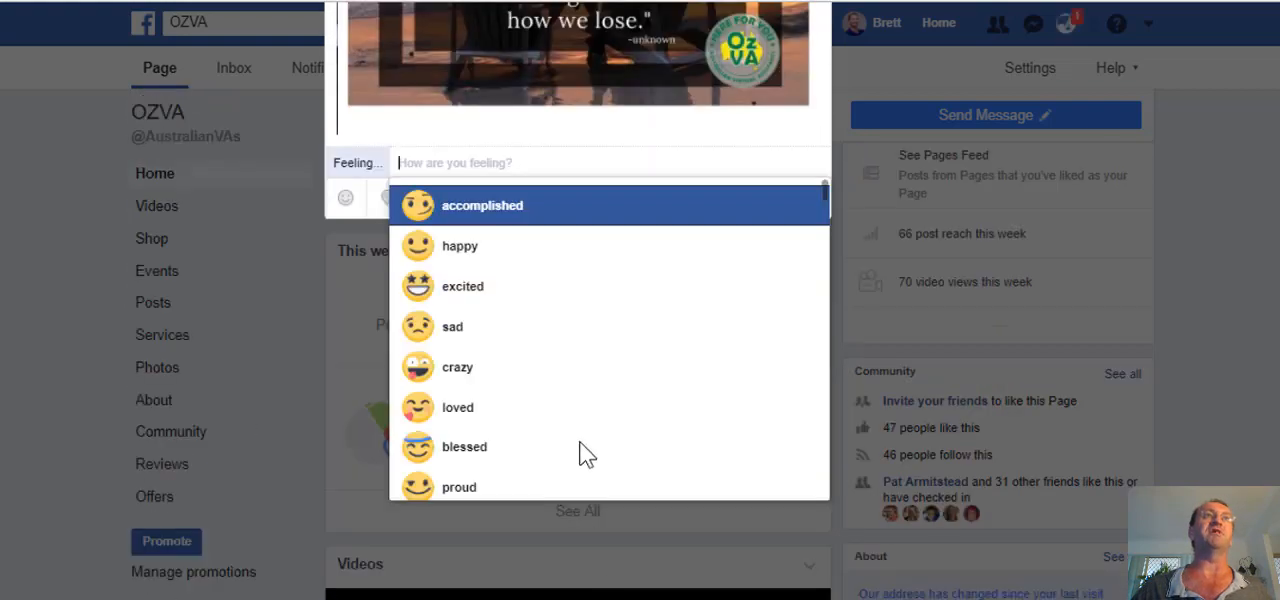
left_click(509, 218)
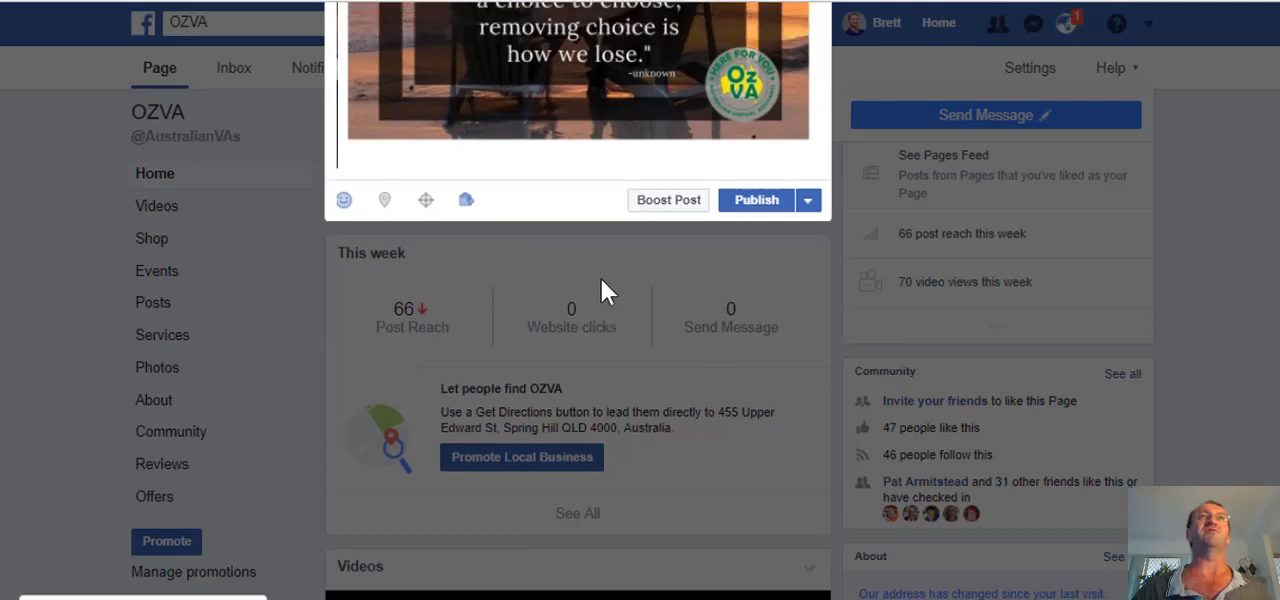
scroll(614, 272, "up", 5)
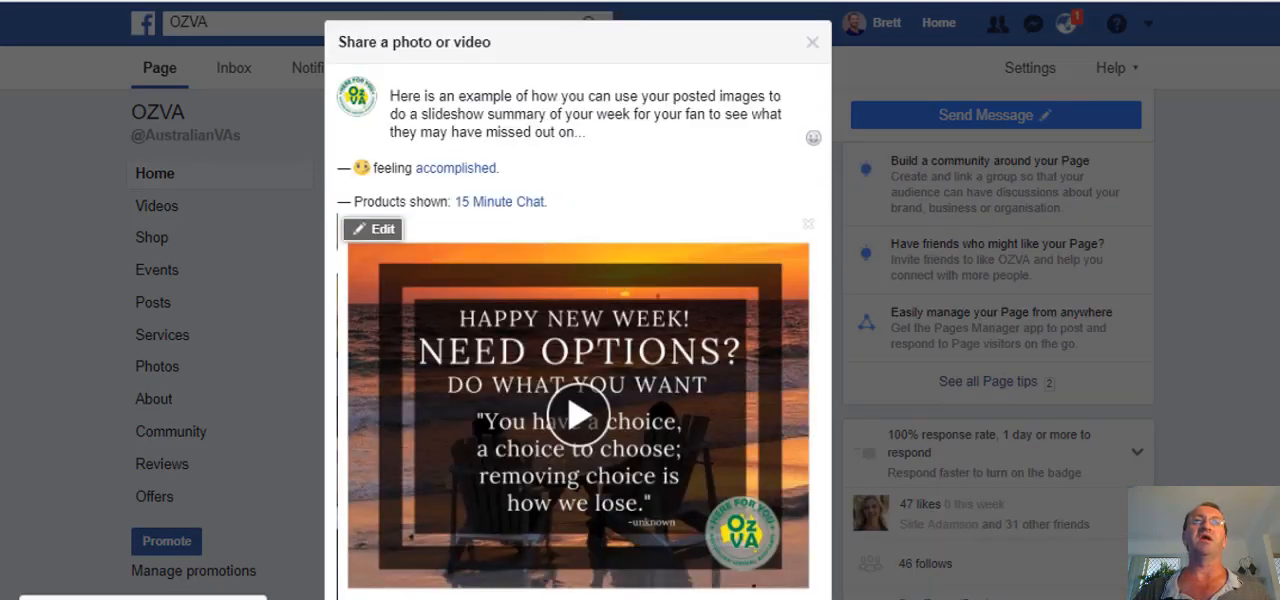
Schedule the slideshow post for publication on 31/10/2017 at 07:16.
left_click(775, 597)
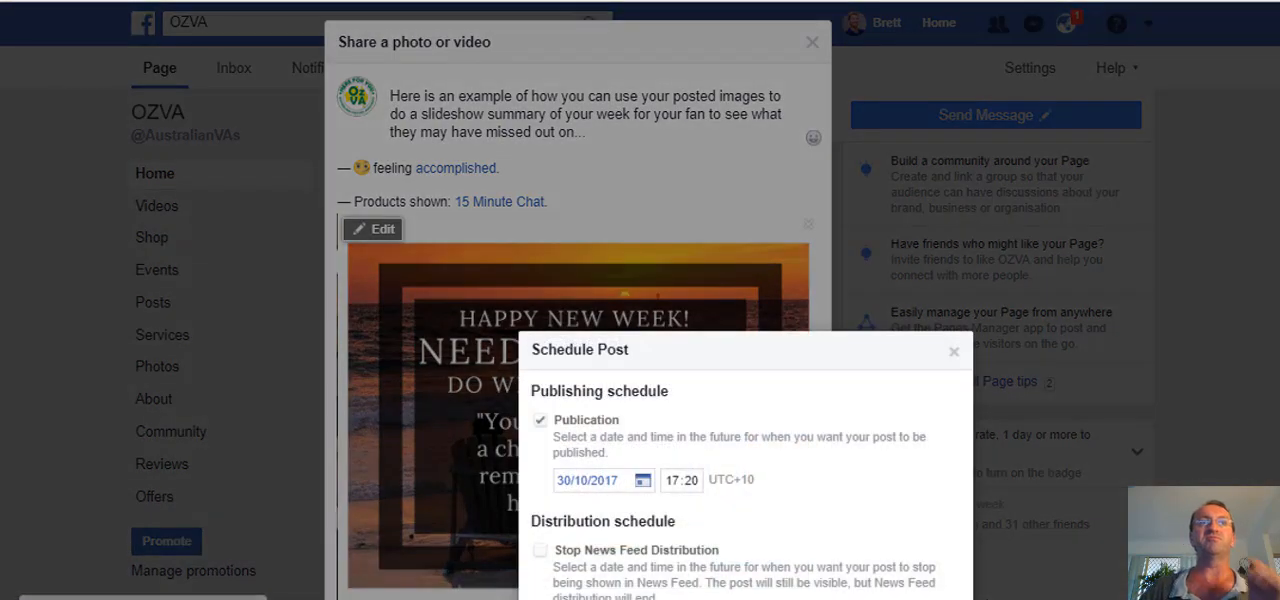
left_click(615, 485)
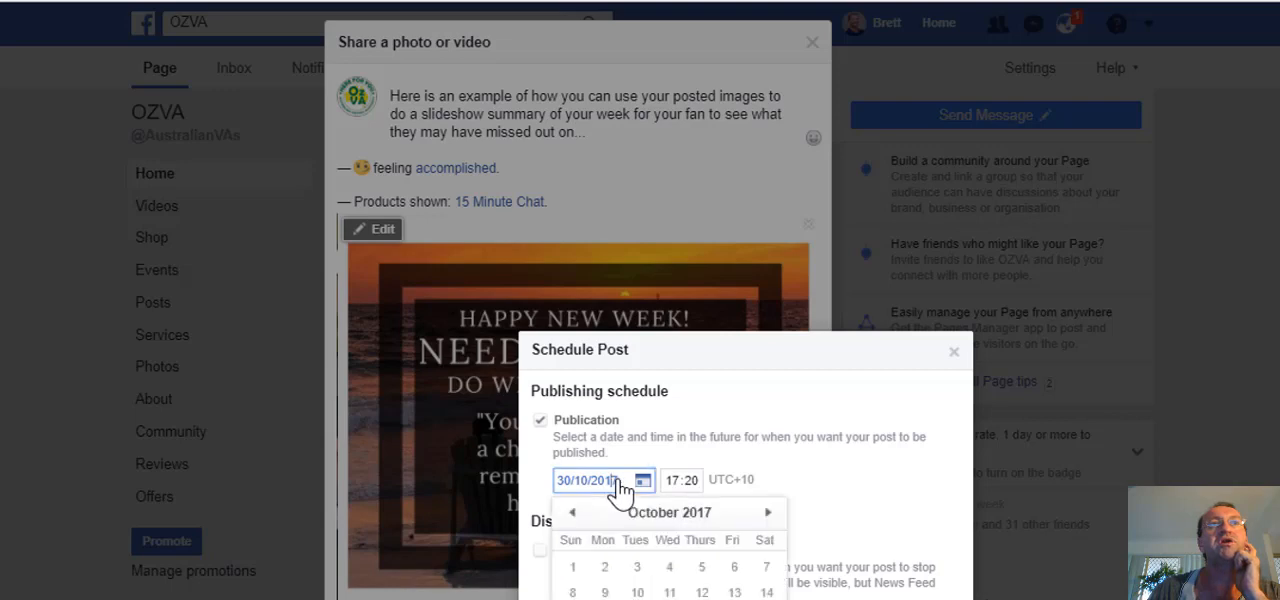
left_click(637, 599)
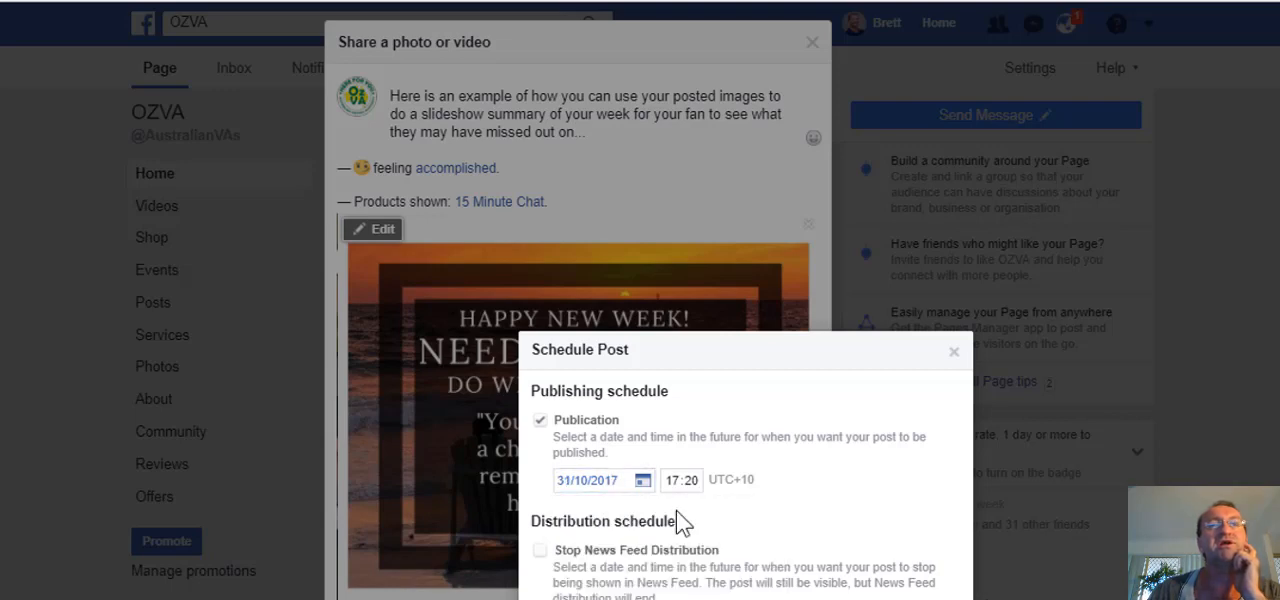
left_click(675, 480)
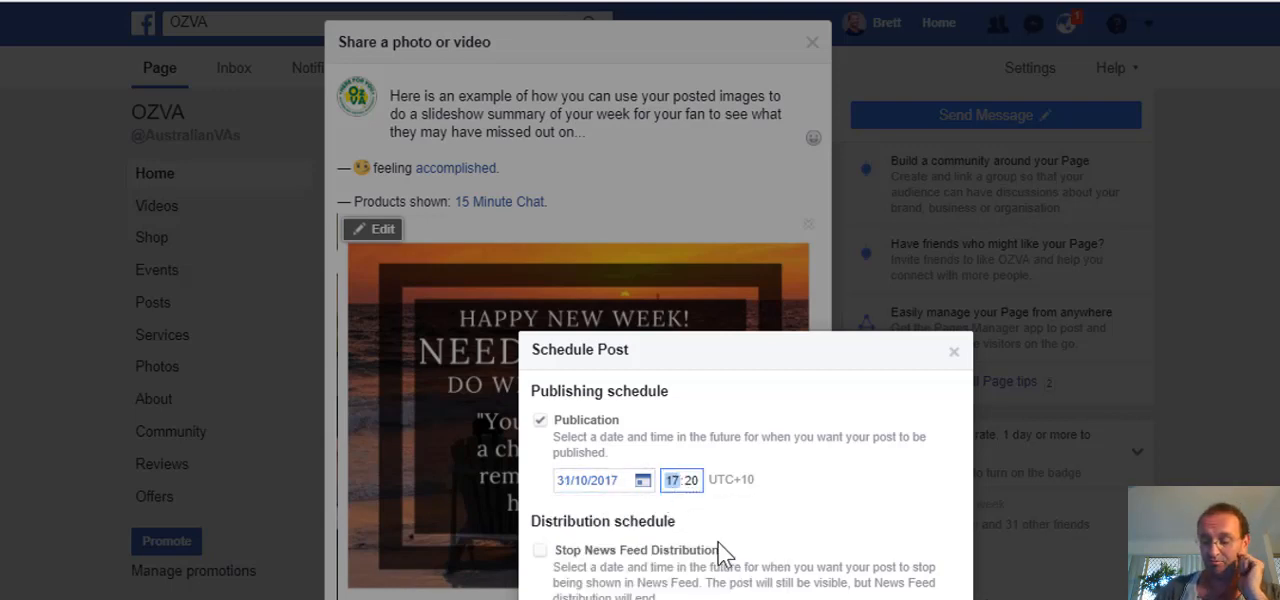
type("07")
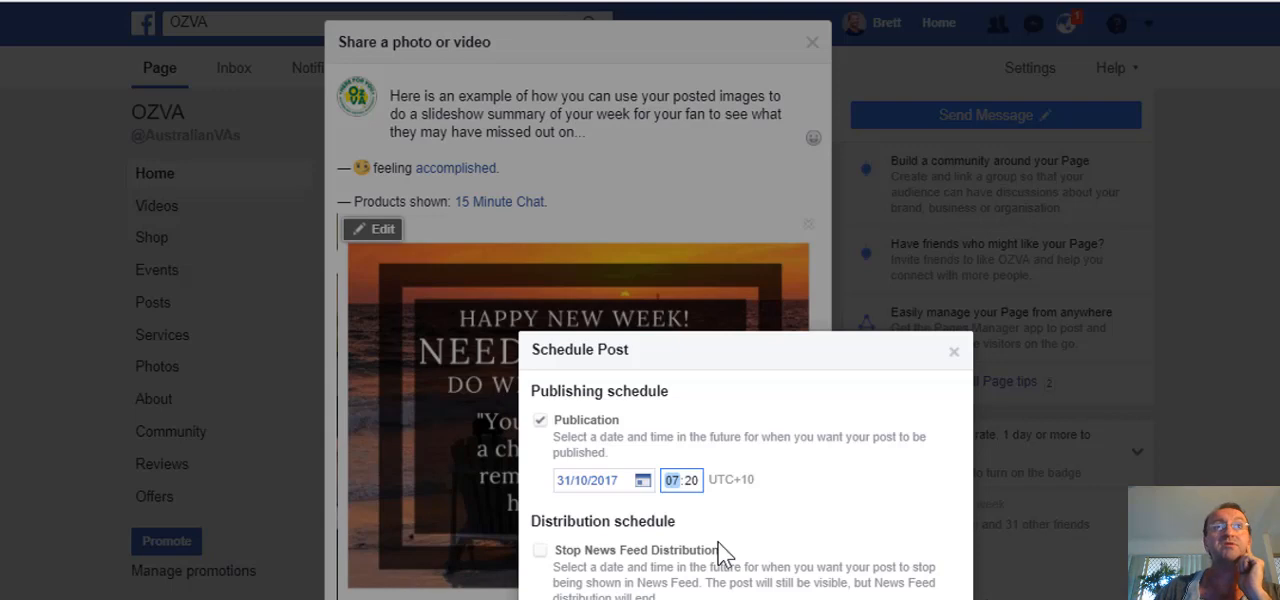
left_click(692, 481)
type("16")
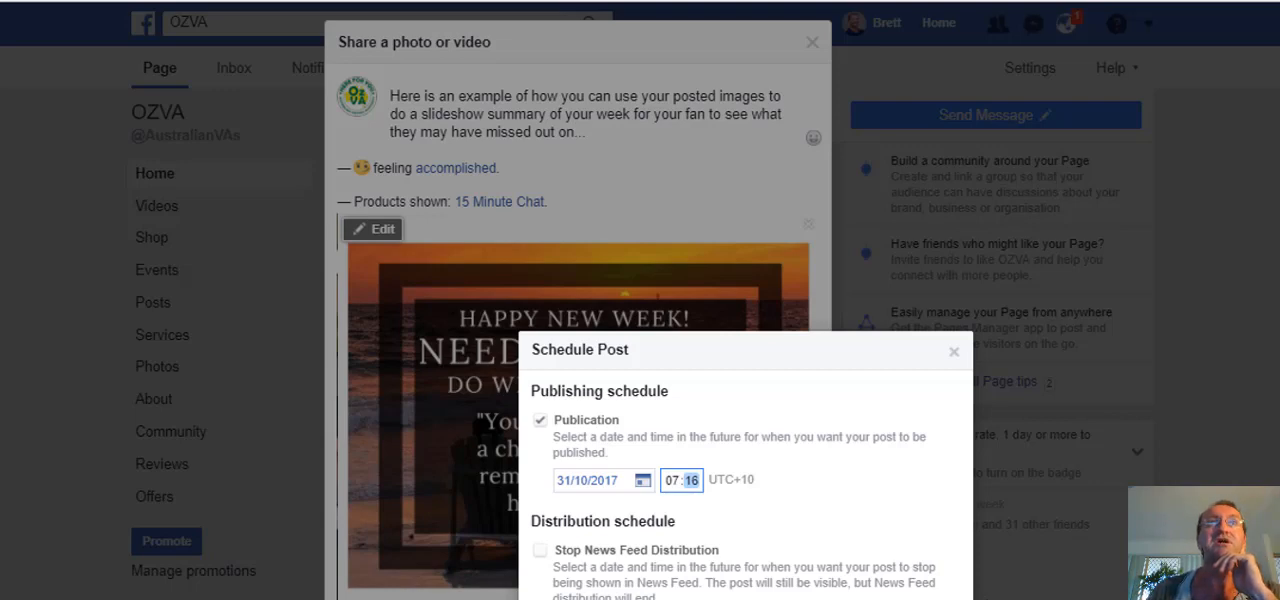
key("Return")
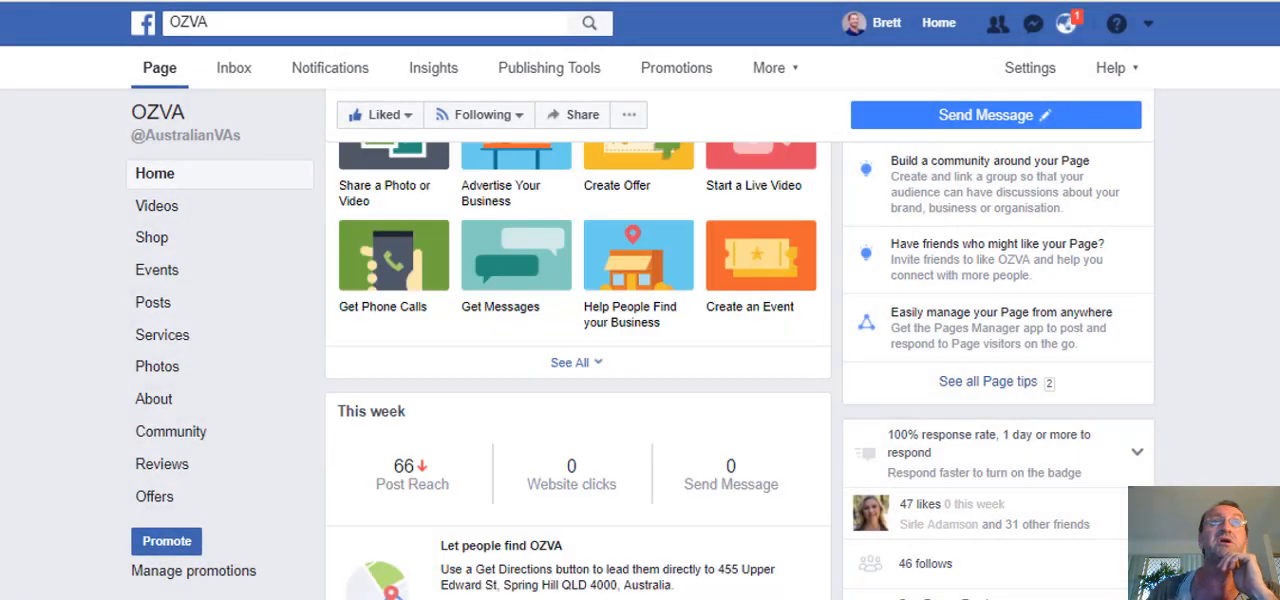
Find the slideshow post among the page's scheduled posts in Publishing Tools and open its preview.
scroll(728, 495, "down", 1)
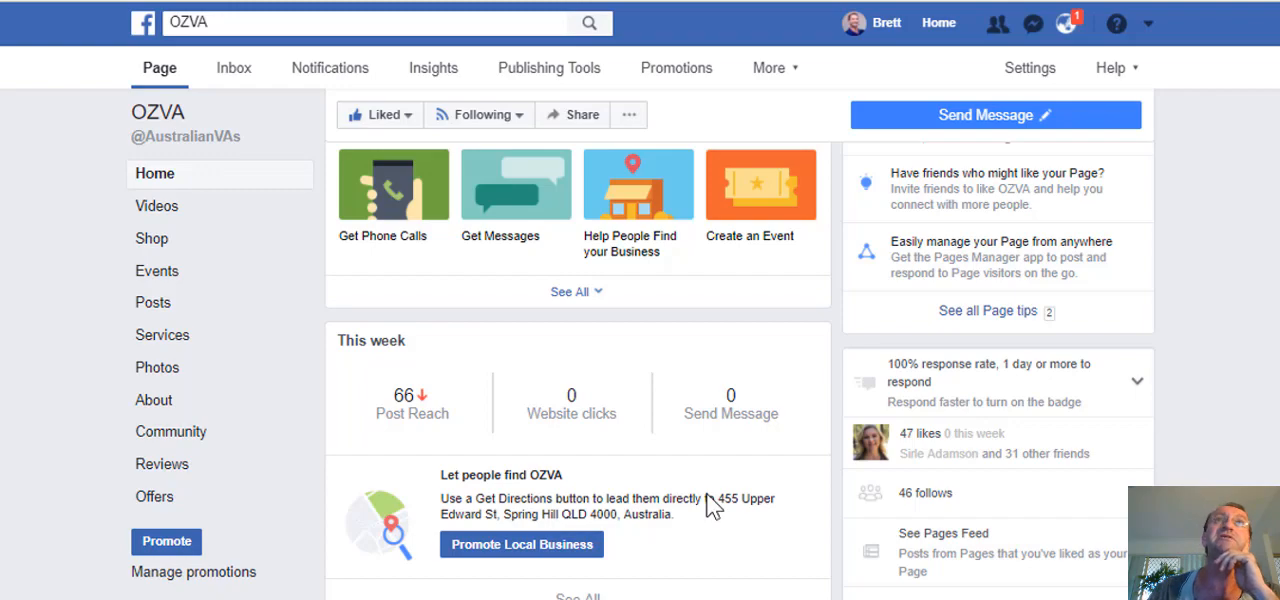
left_click(570, 75)
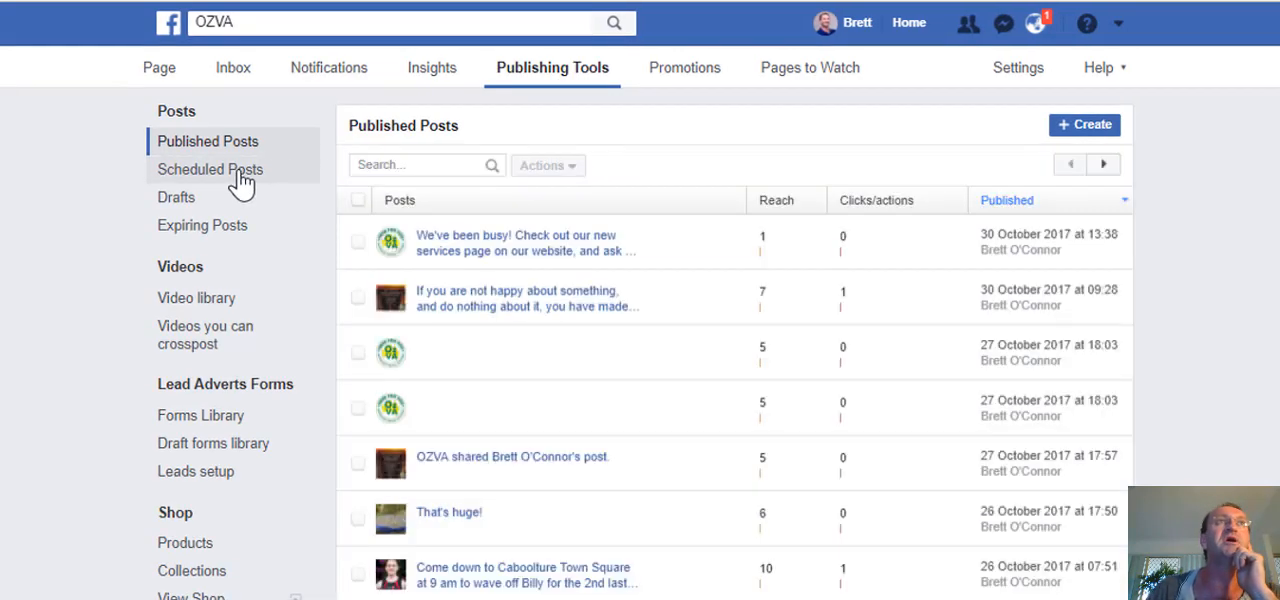
left_click(240, 183)
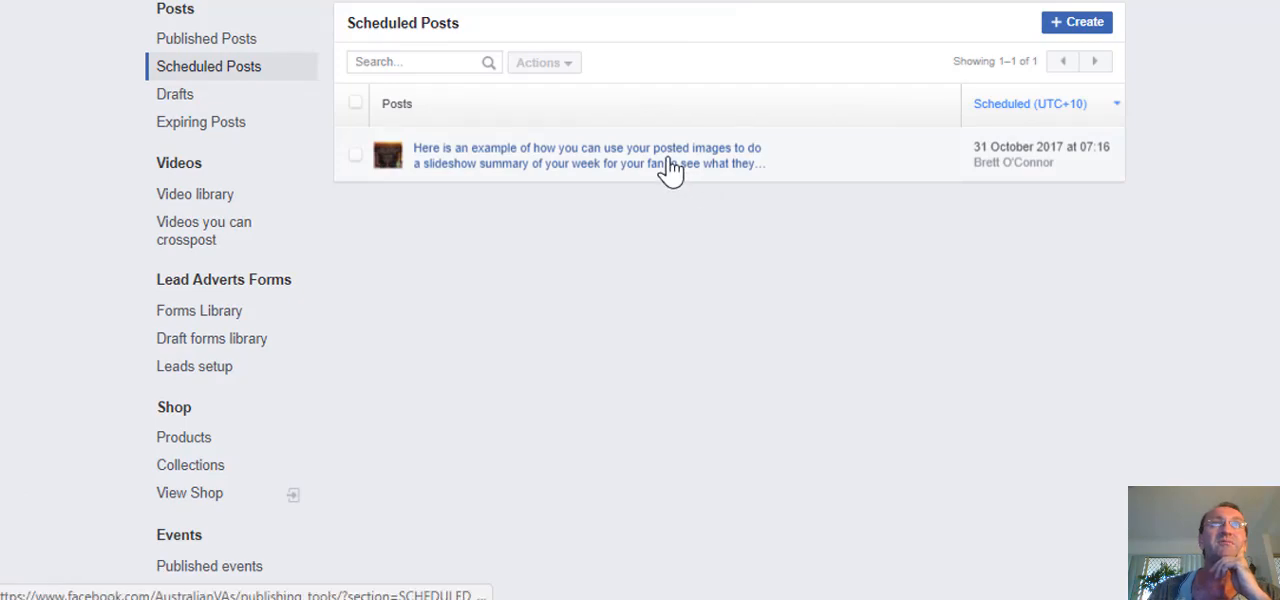
left_click(668, 168)
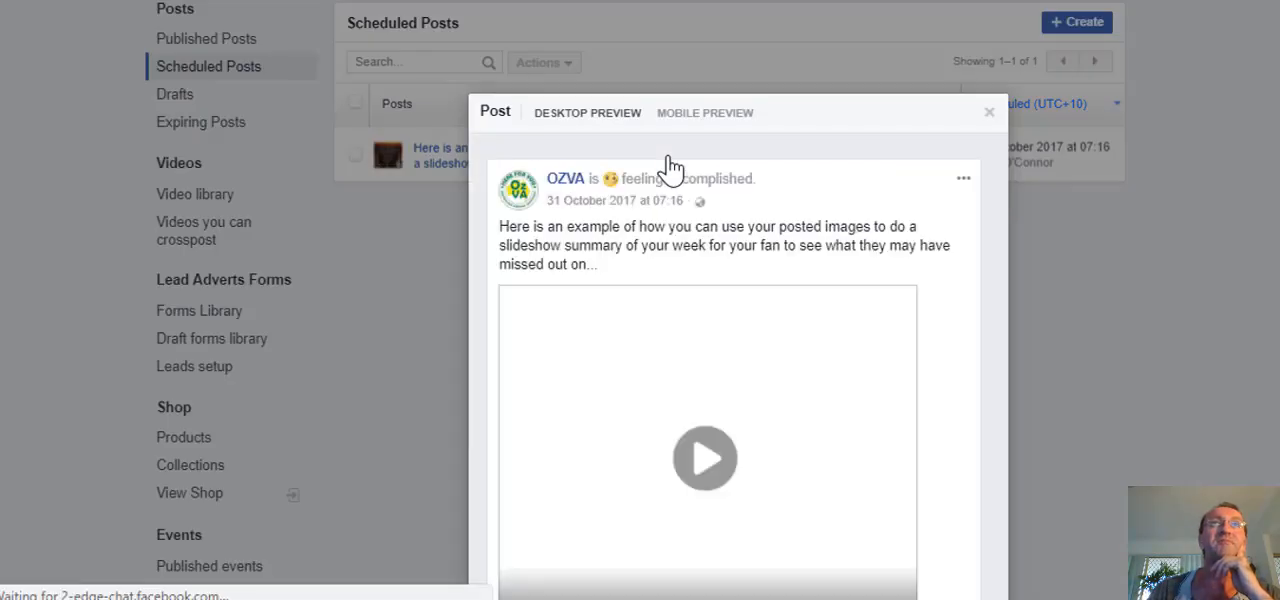
scroll(946, 237, "down", 2)
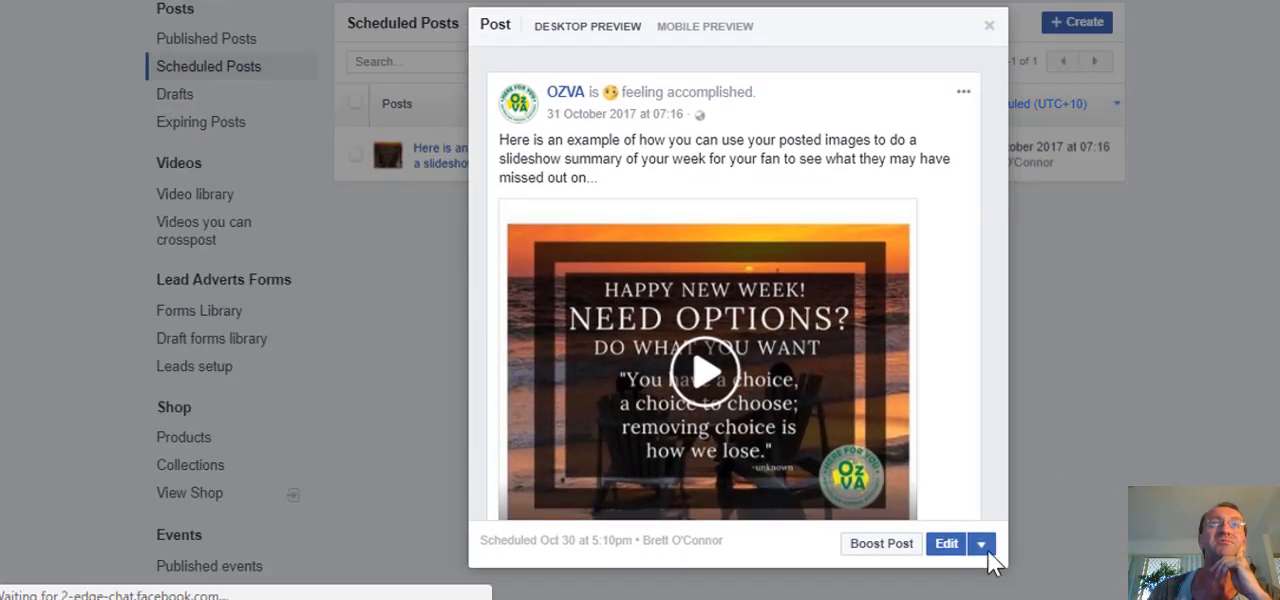
Edit the scheduled slideshow post, giving the video the title "Image Slideshow" and the tag "Oz VA".
left_click(944, 547)
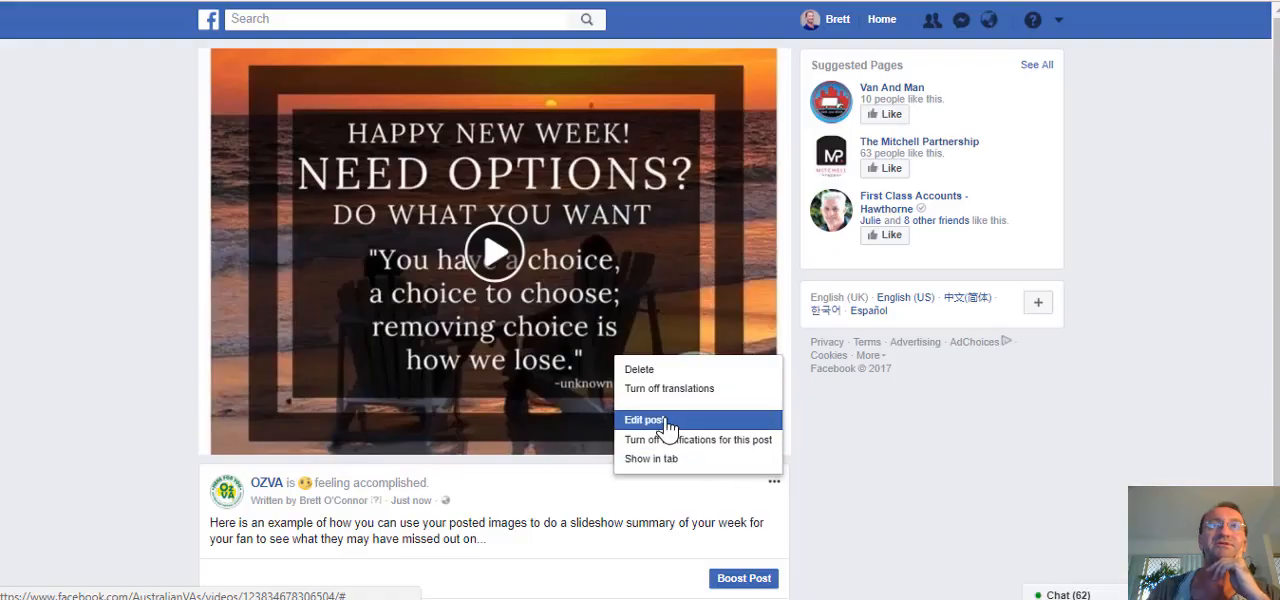
left_click(663, 420)
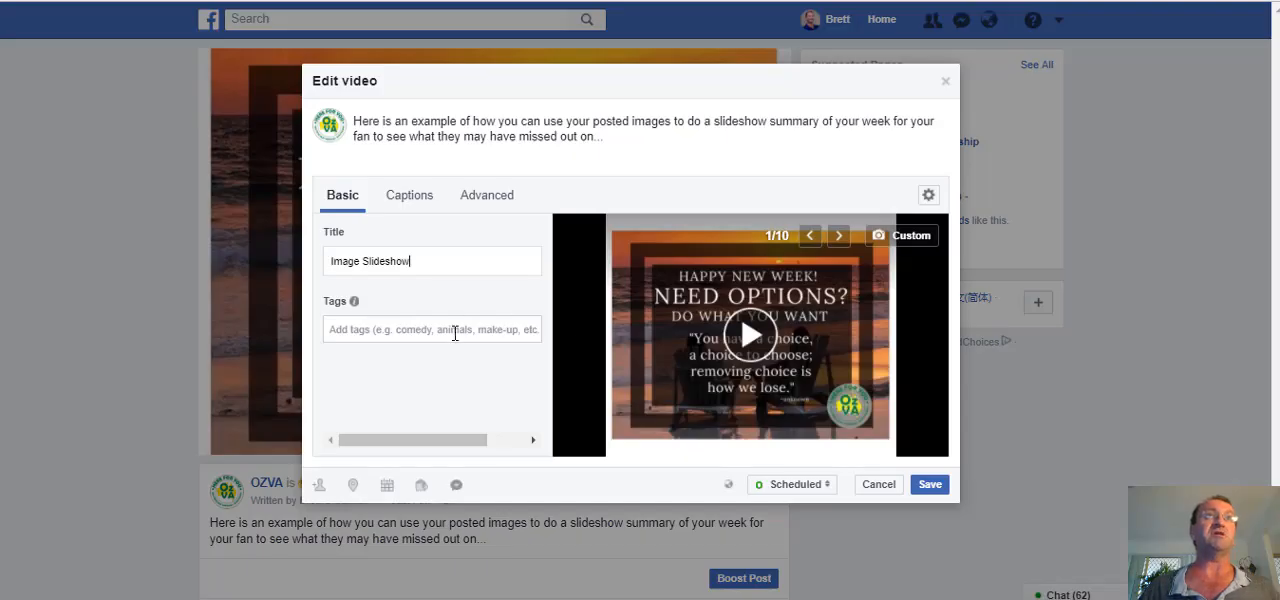
key("Tab")
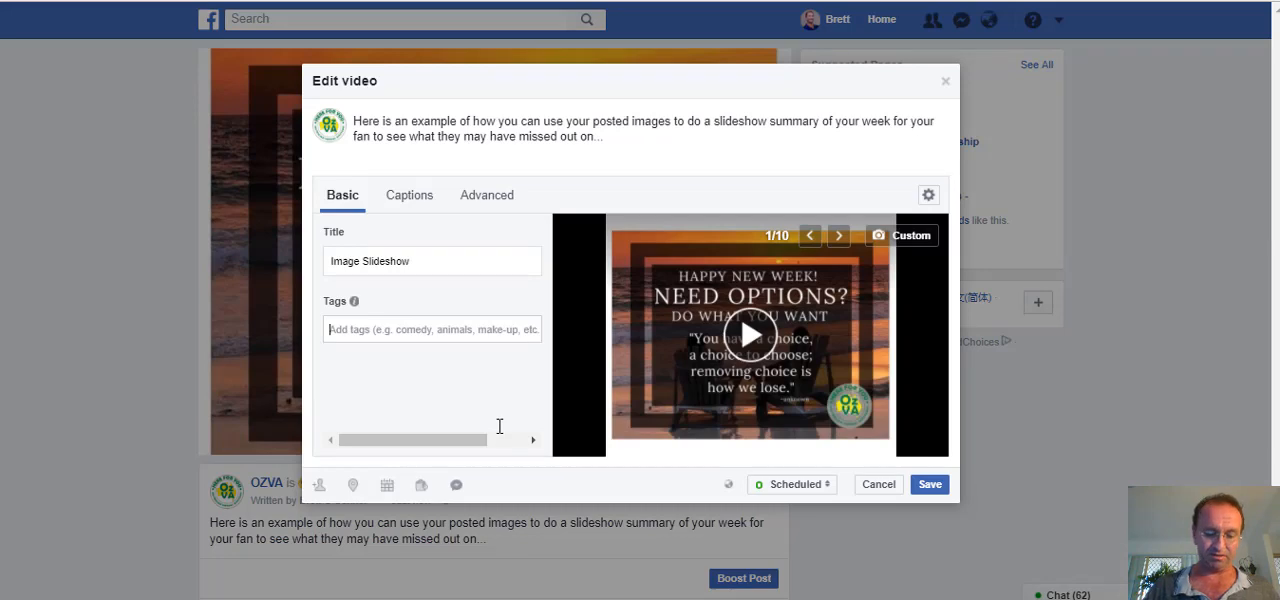
type("Oz VA")
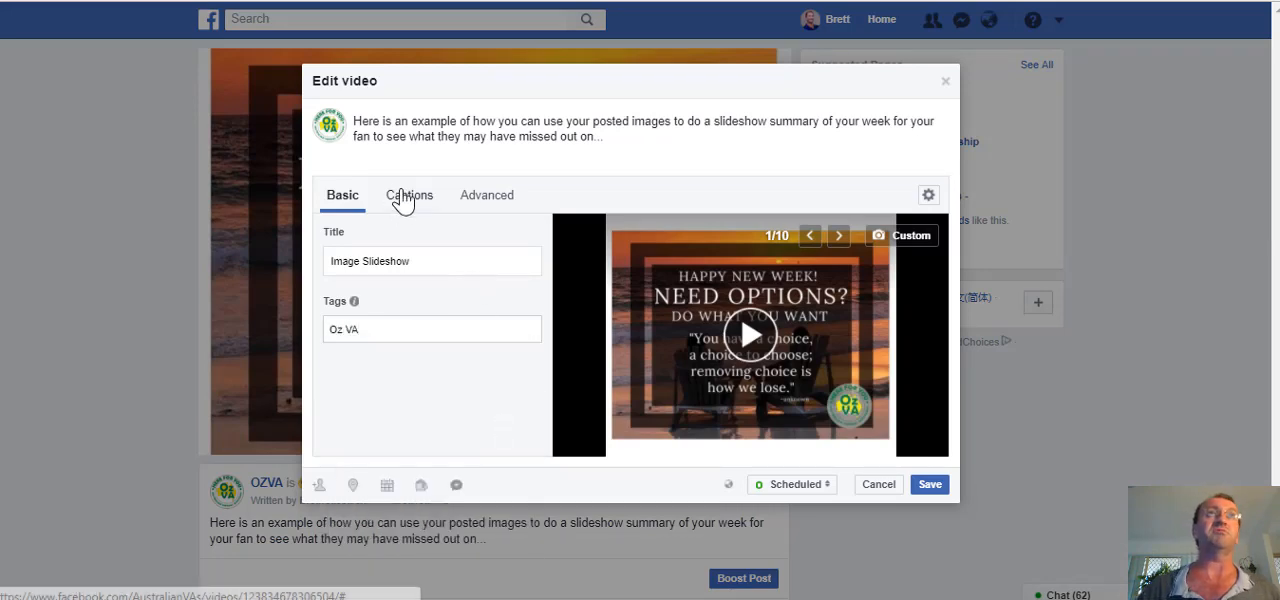
Play part of the slideshow in the video editing preview and pause it.
left_click(754, 335)
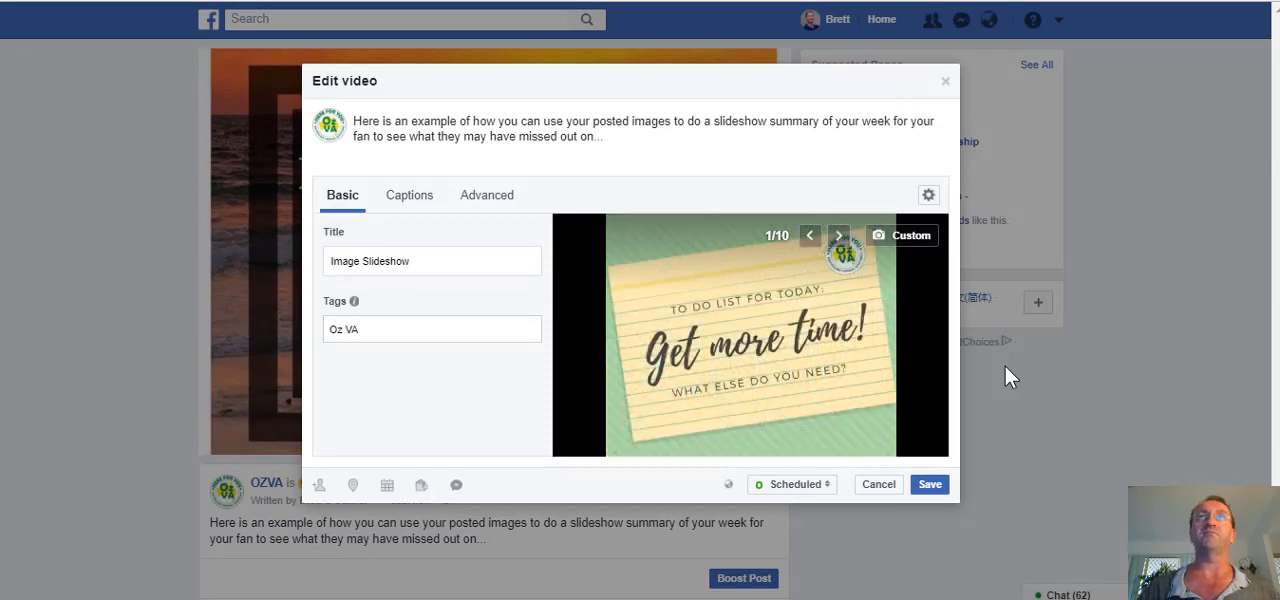
mouse_move(661, 404)
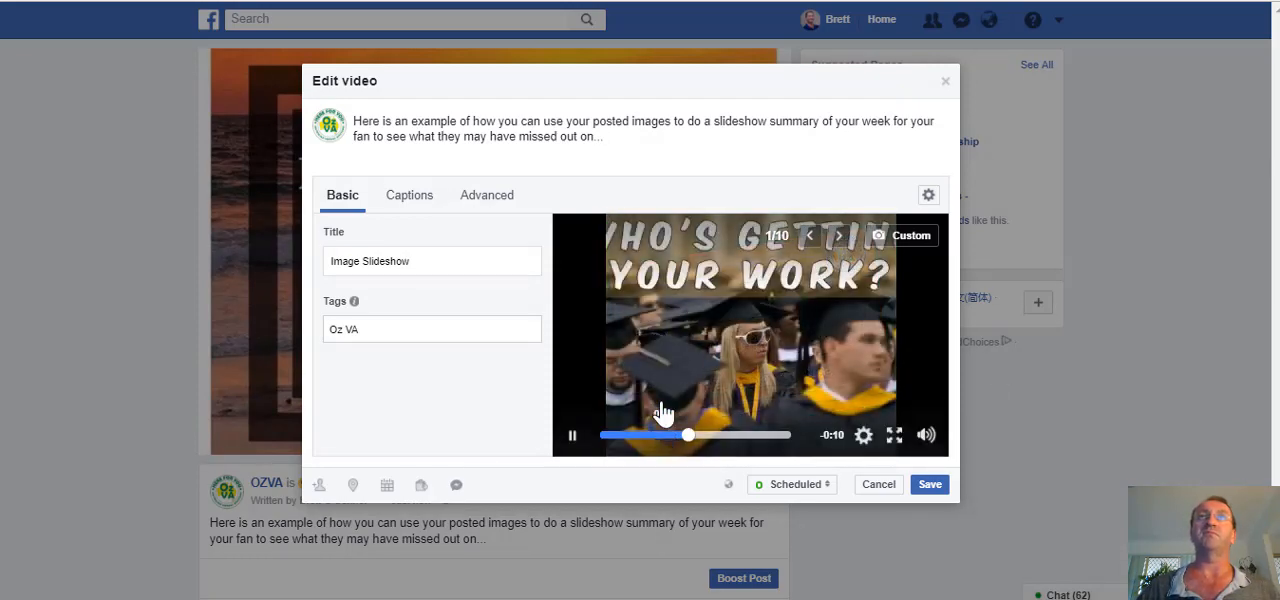
left_click(571, 435)
Browse the suggested thumbnails for the slideshow video and return to the first one, the "Need Options?" image.
left_click(811, 237)
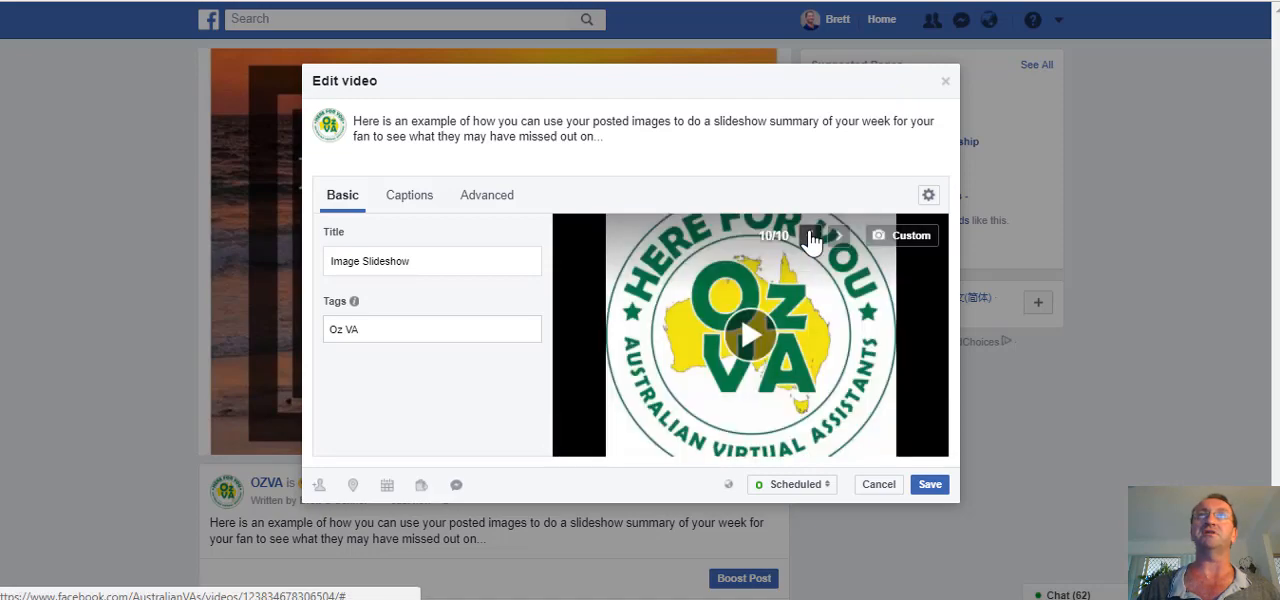
left_click(811, 237)
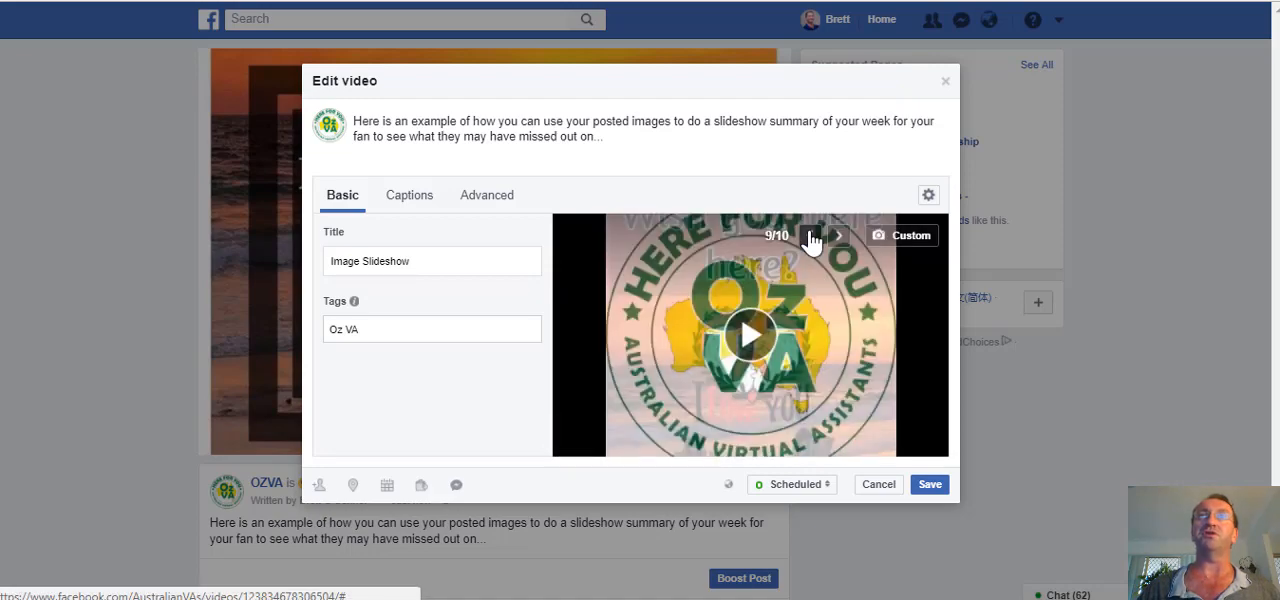
left_click(811, 237)
left_click(811, 237)
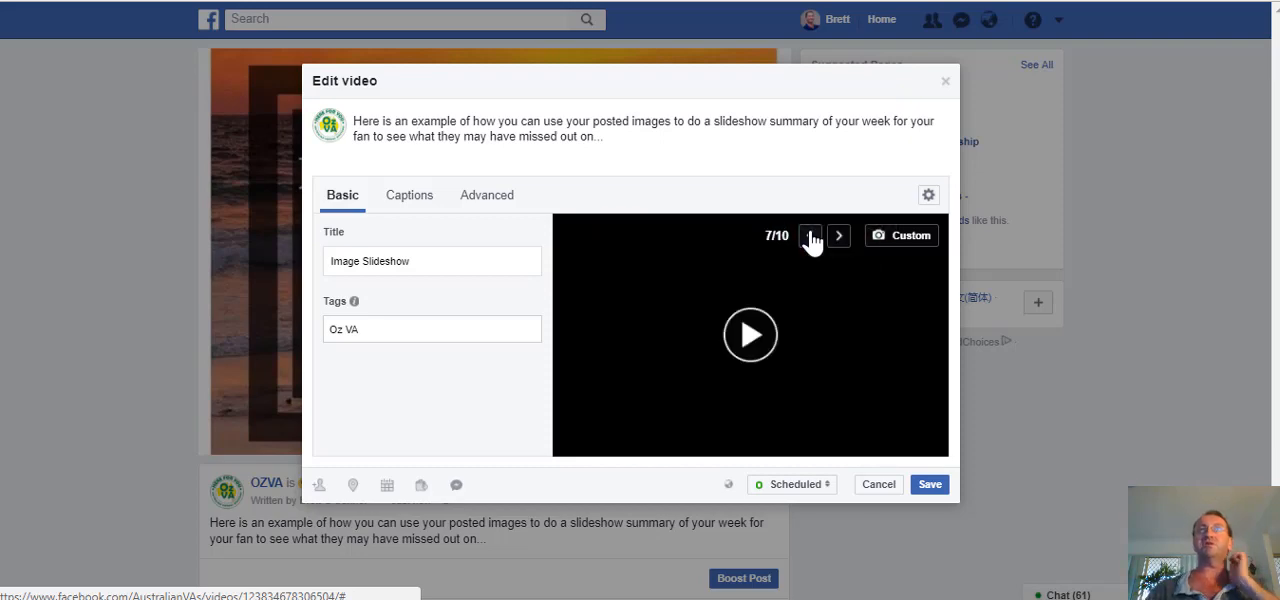
left_click(811, 237)
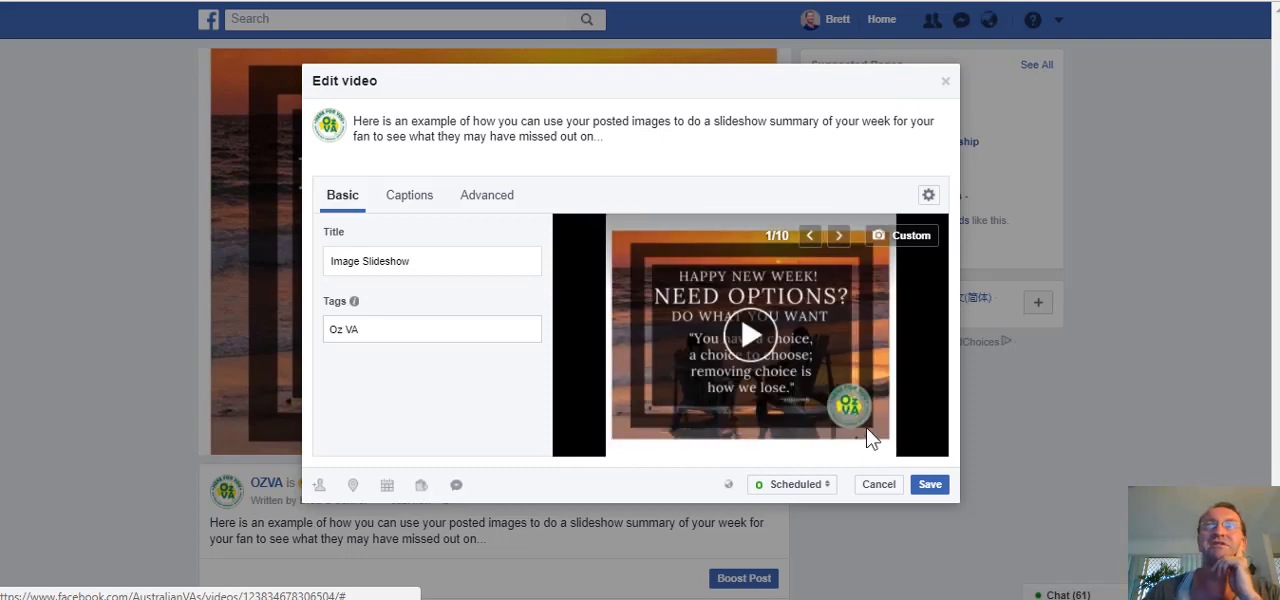
Try to generate captions automatically for the slideshow video, and close the video editing dialog.
left_click(428, 201)
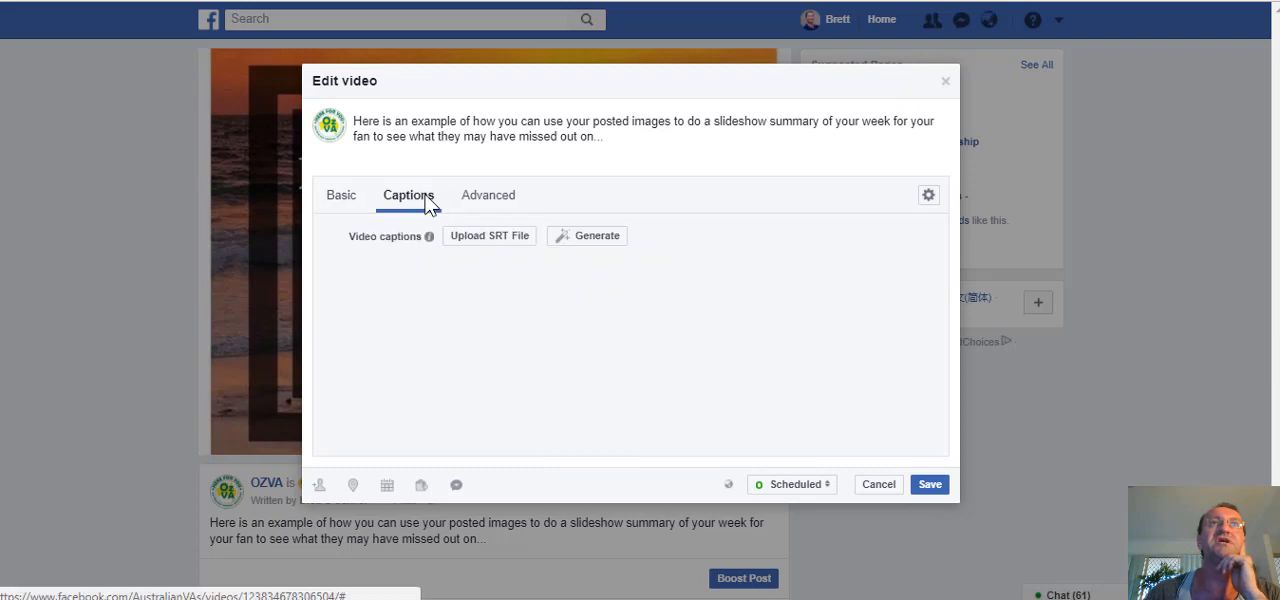
left_click(601, 238)
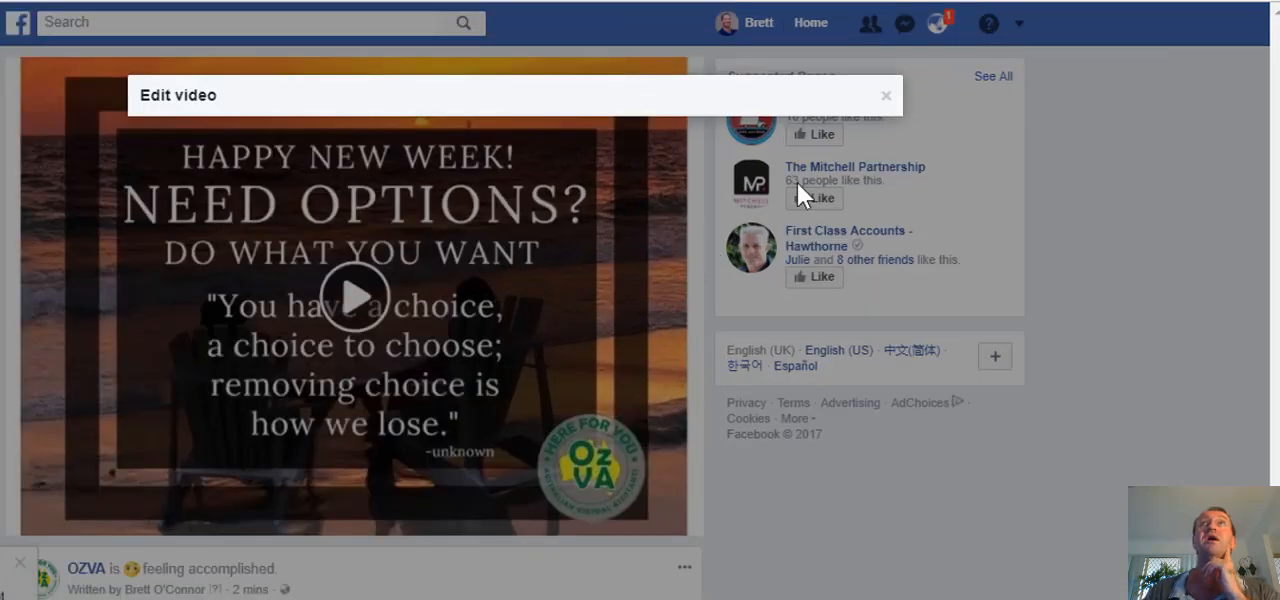
left_click(886, 95)
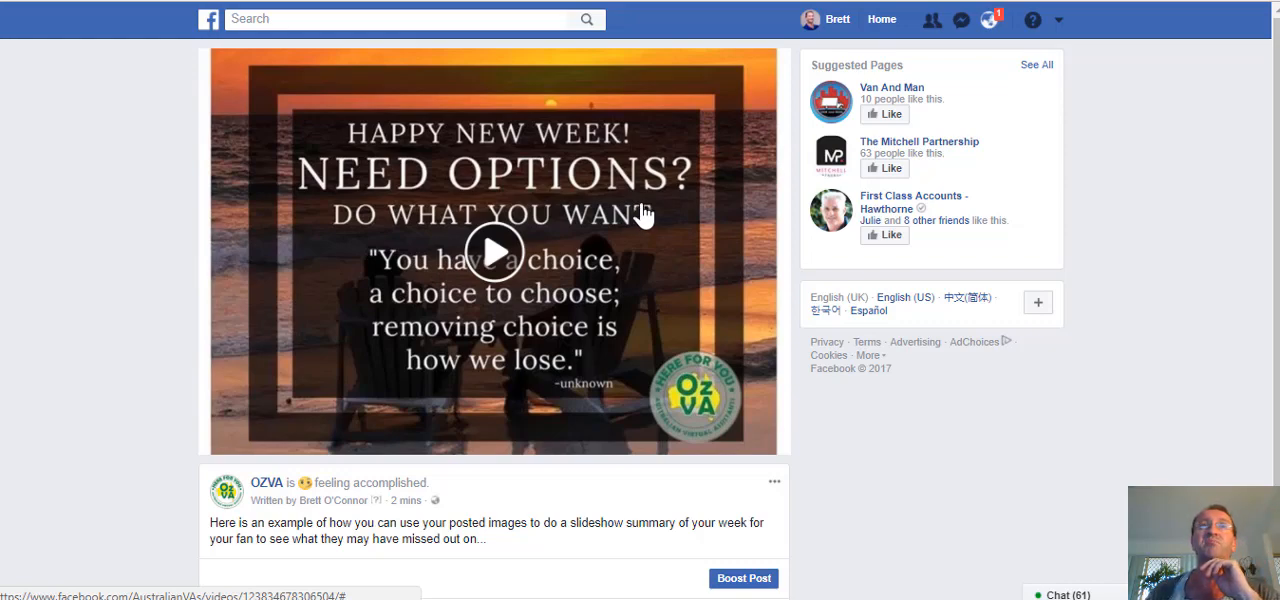
Open the OZVA page, look back through its older posts for the boosted State of Origin video and examine that promotion's results overview.
left_click(266, 483)
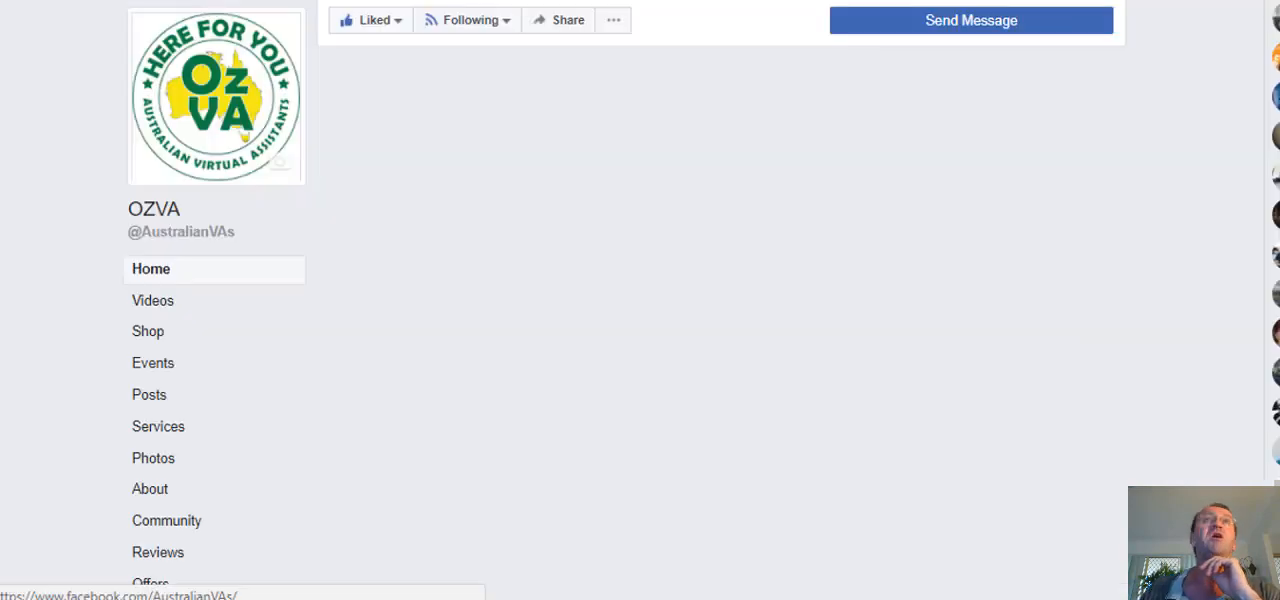
scroll(565, 396, "down", 4)
scroll(568, 400, "down", 10)
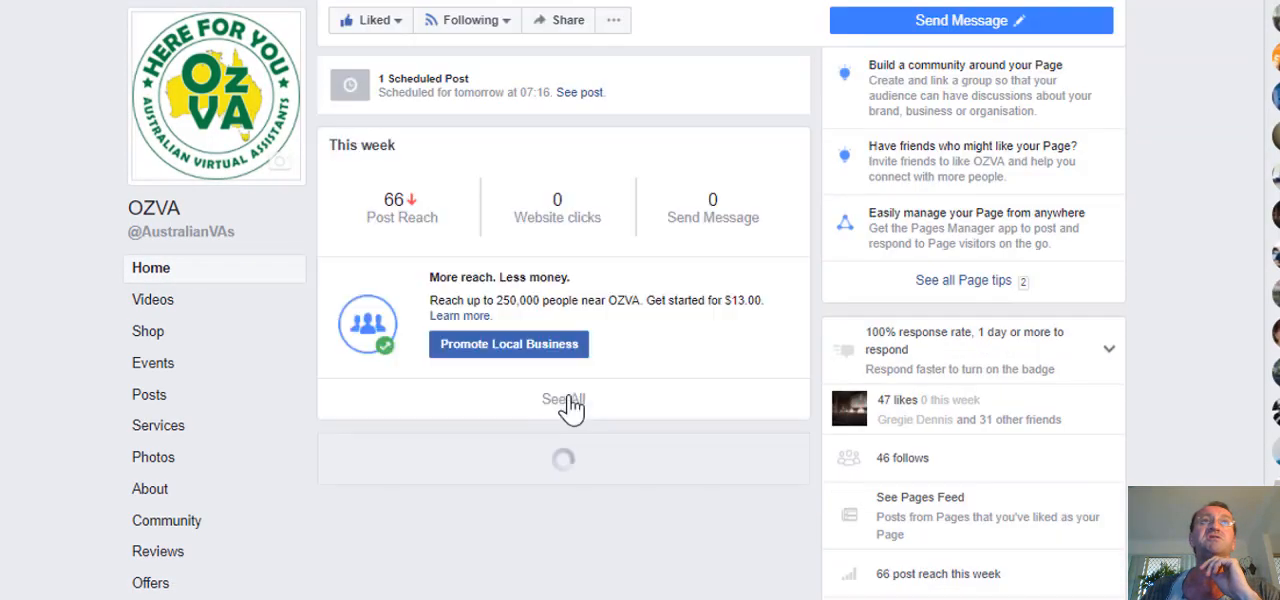
scroll(575, 390, "down", 10)
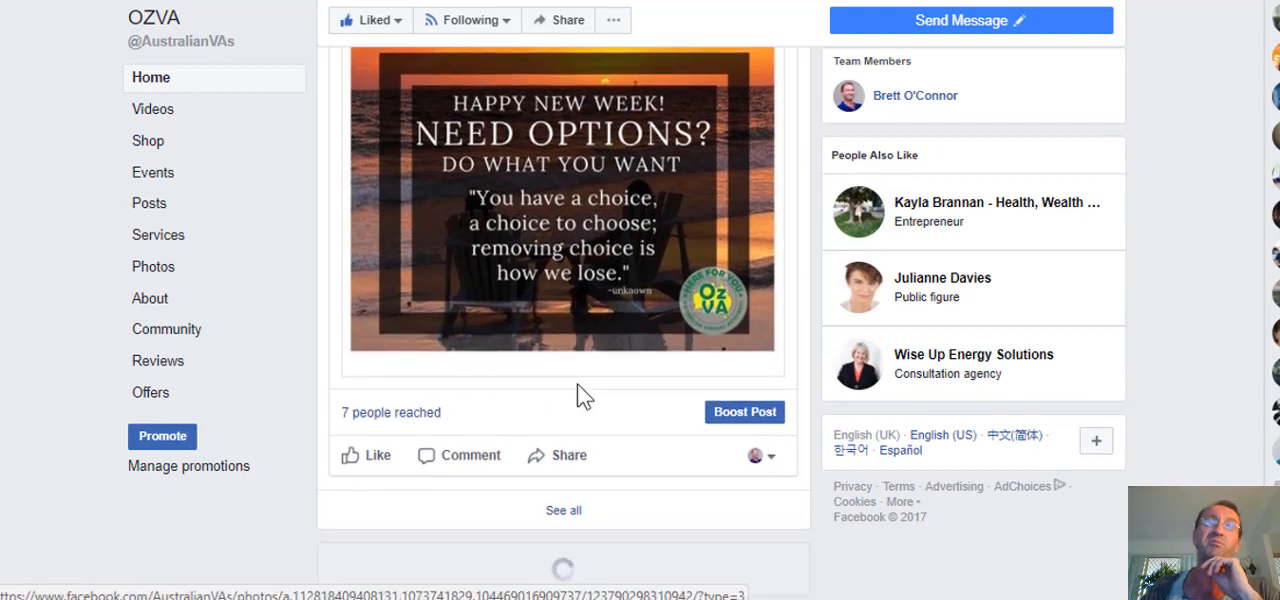
scroll(578, 385, "down", 5)
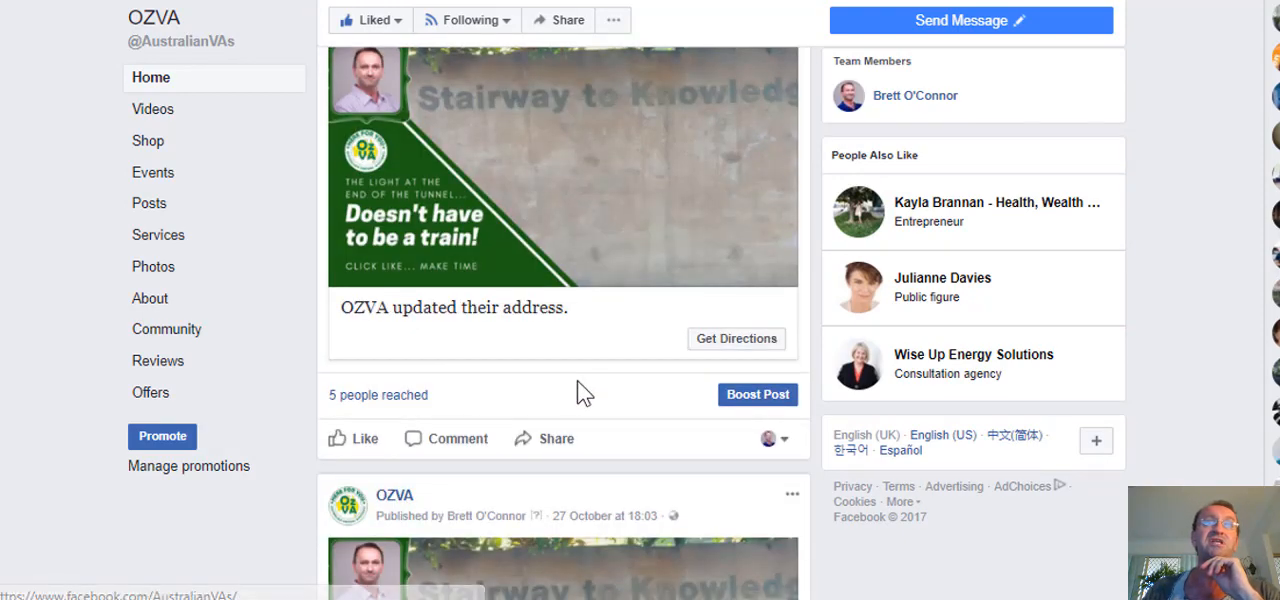
scroll(577, 381, "down", 5)
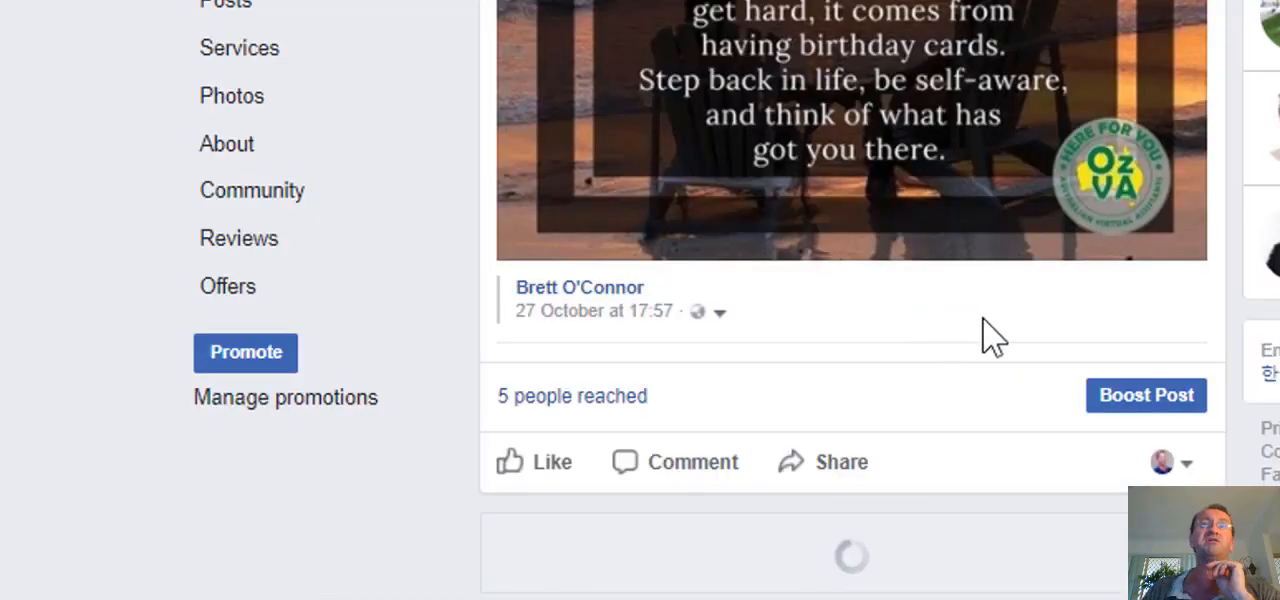
scroll(915, 335, "down", 5)
scroll(917, 330, "down", 15)
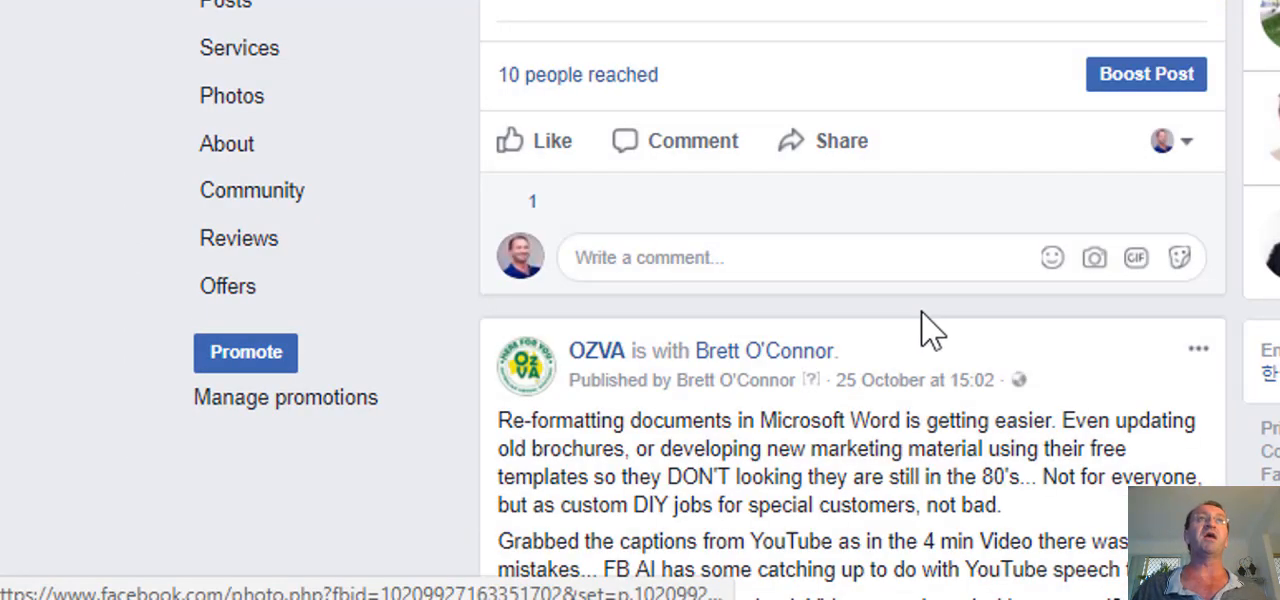
scroll(915, 250, "down", 15)
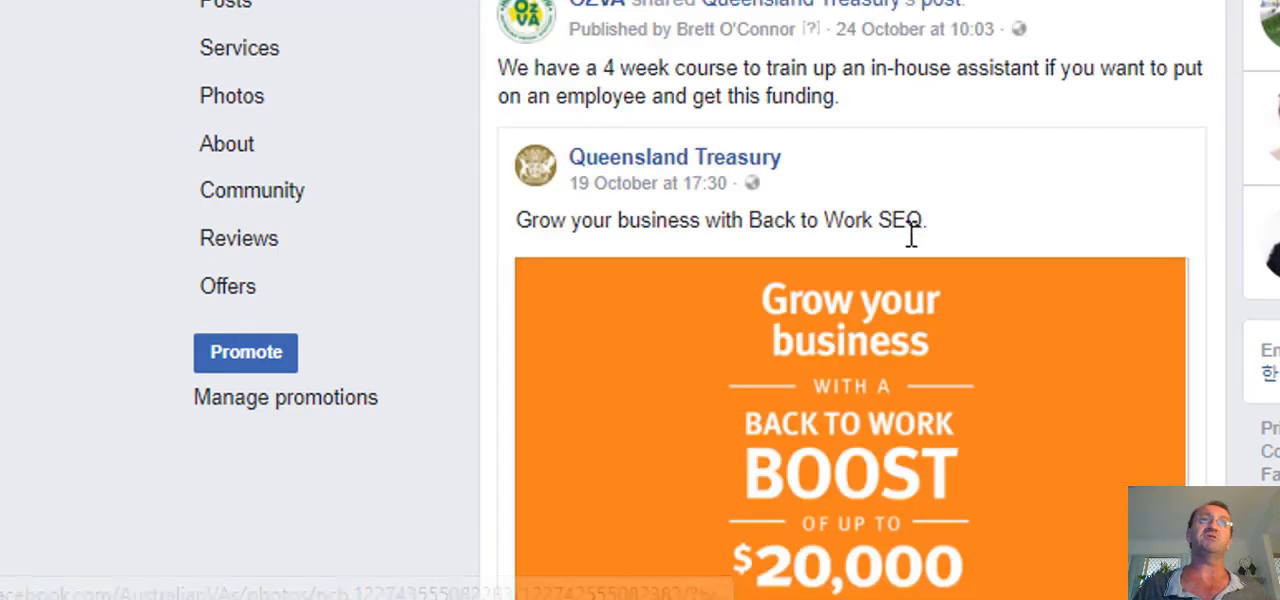
scroll(915, 250, "down", 15)
scroll(915, 250, "down", 2)
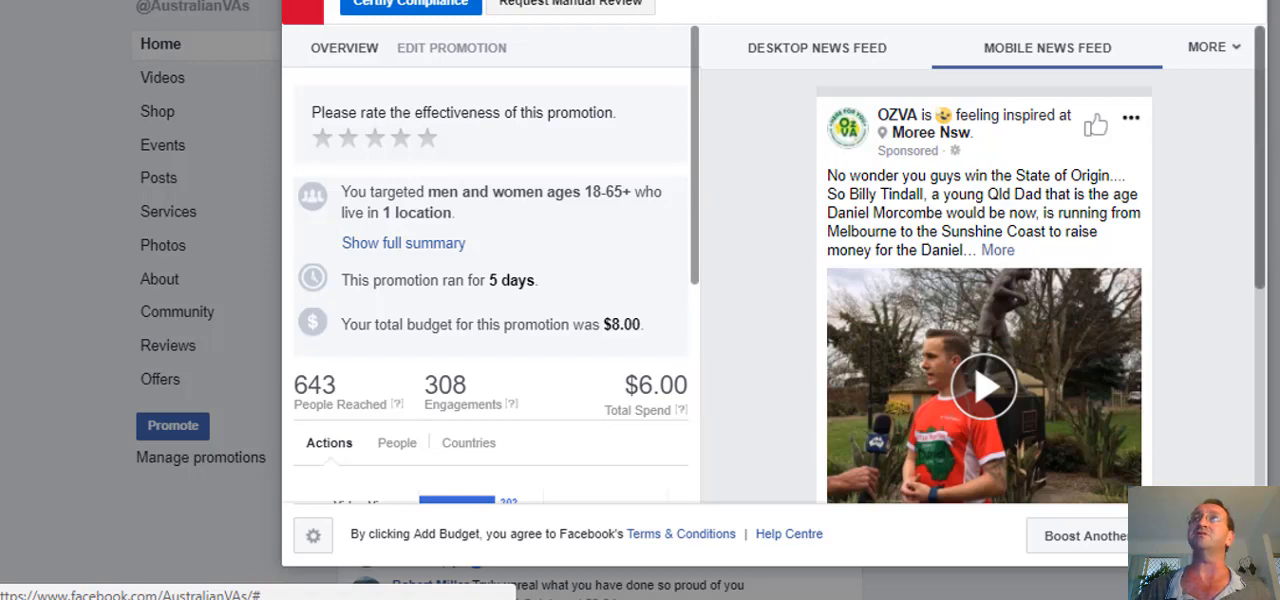
scroll(773, 300, "up", 1)
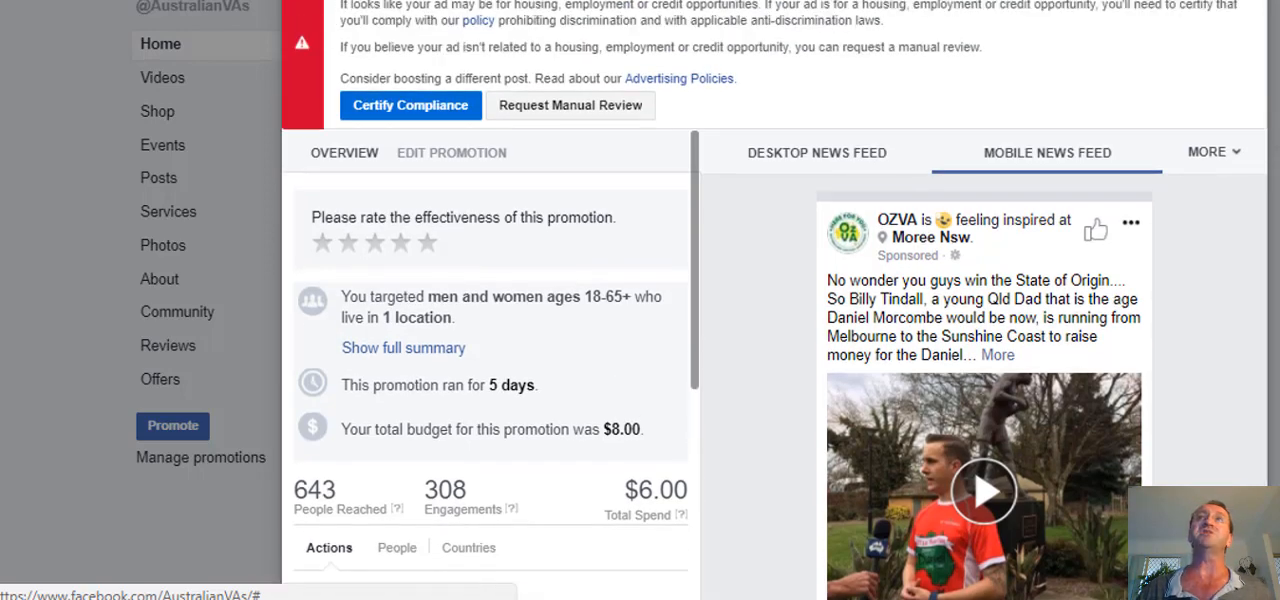